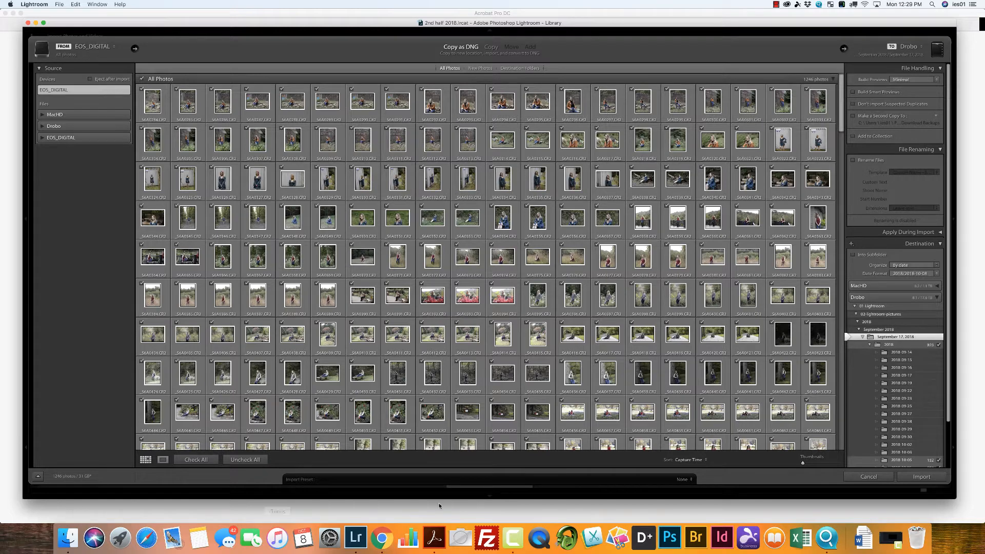
# Step: Uncheck all photos, then check only the range from the first photo through the last shot of the first session for import
pyautogui.moveTo(844, 117); pyautogui.dragTo(832, 96)
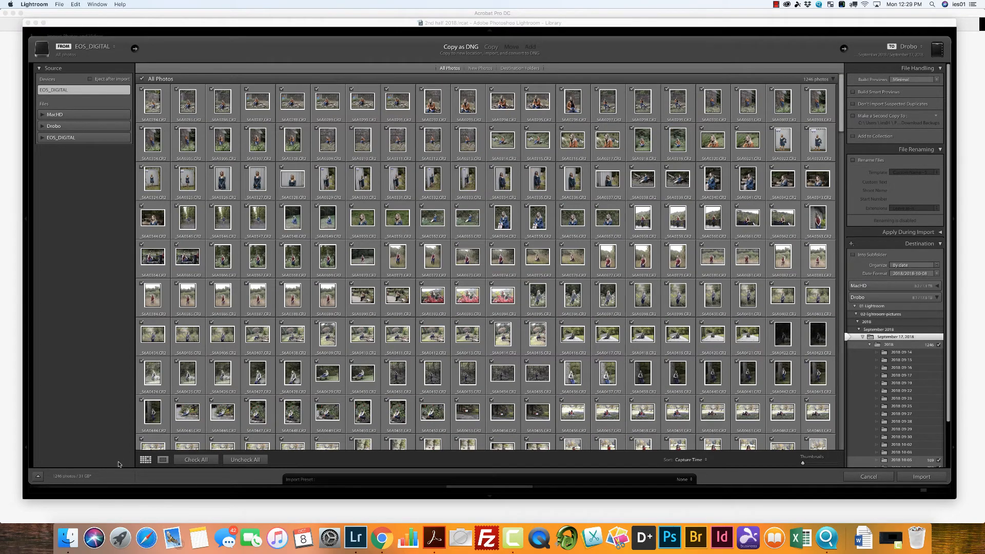
pyautogui.click(245, 460)
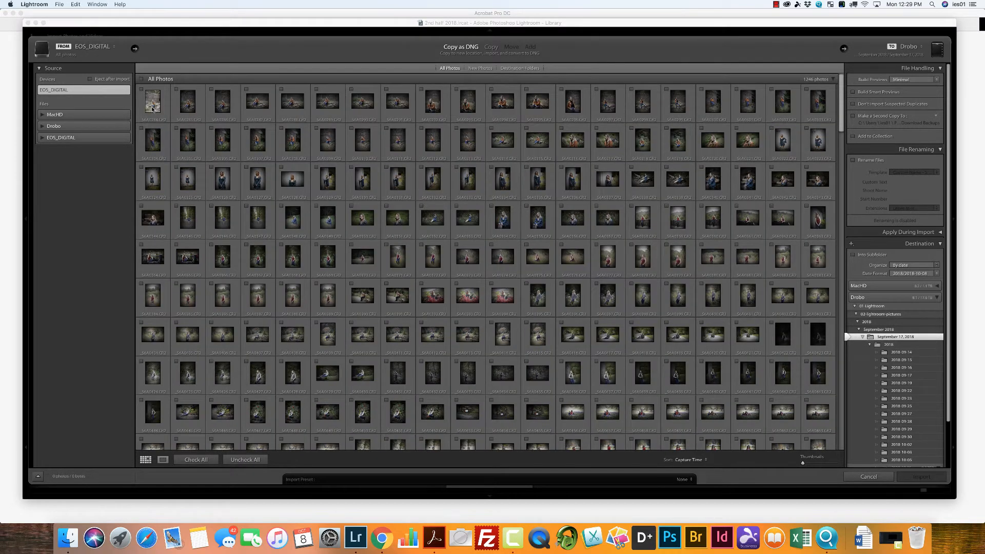
pyautogui.click(153, 103)
pyautogui.moveTo(843, 114); pyautogui.dragTo(846, 132)
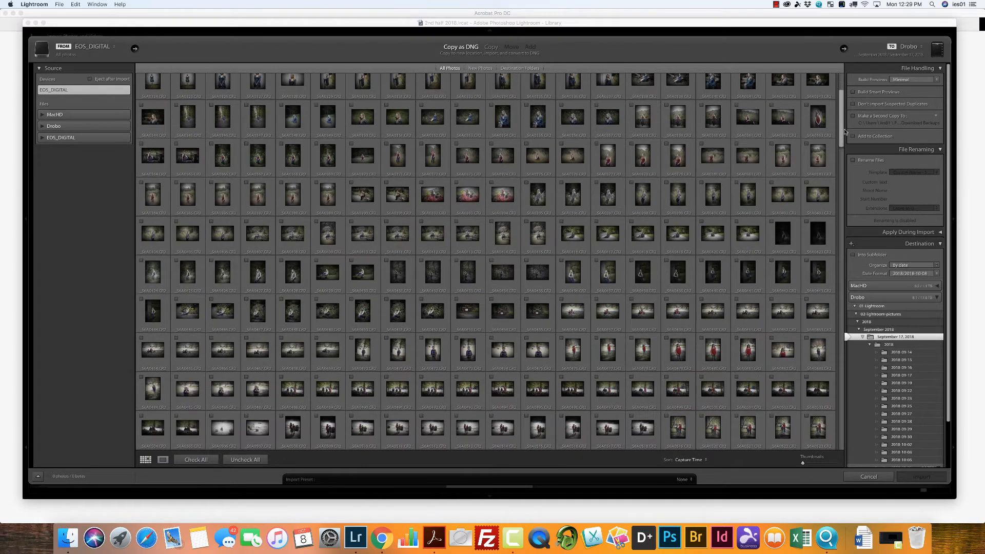
pyautogui.keyDown('shift'); pyautogui.click(433, 308); pyautogui.keyUp('shift')
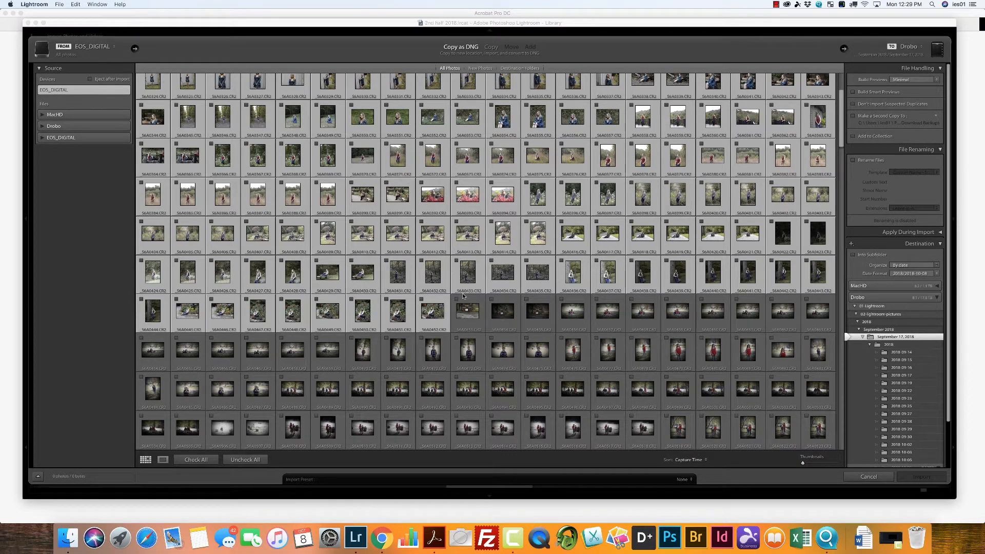
pyautogui.click(422, 300)
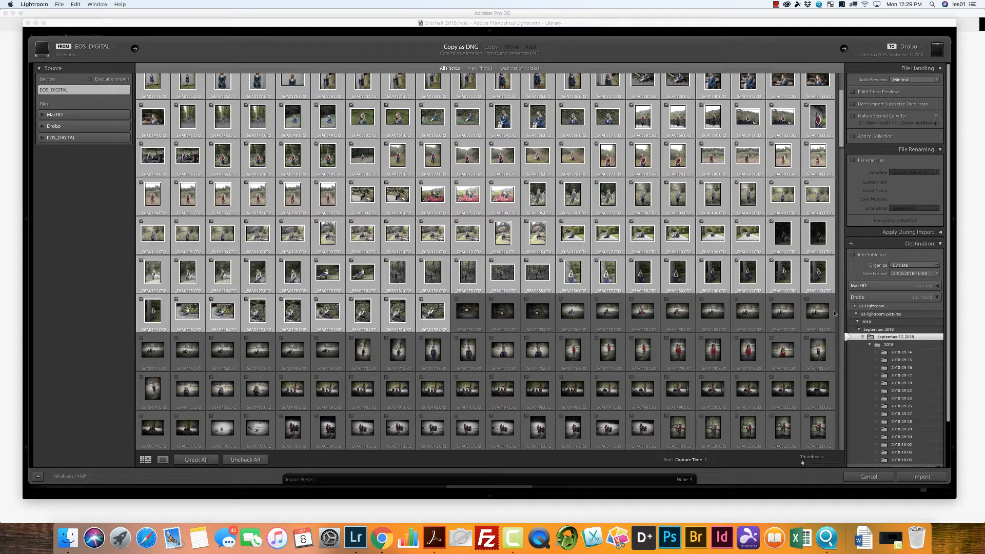
# Step: Create an October 2018 folder inside Drobo's 2018 folder as the destination and import the checked photos
pyautogui.click(862, 337)
pyautogui.click(860, 329)
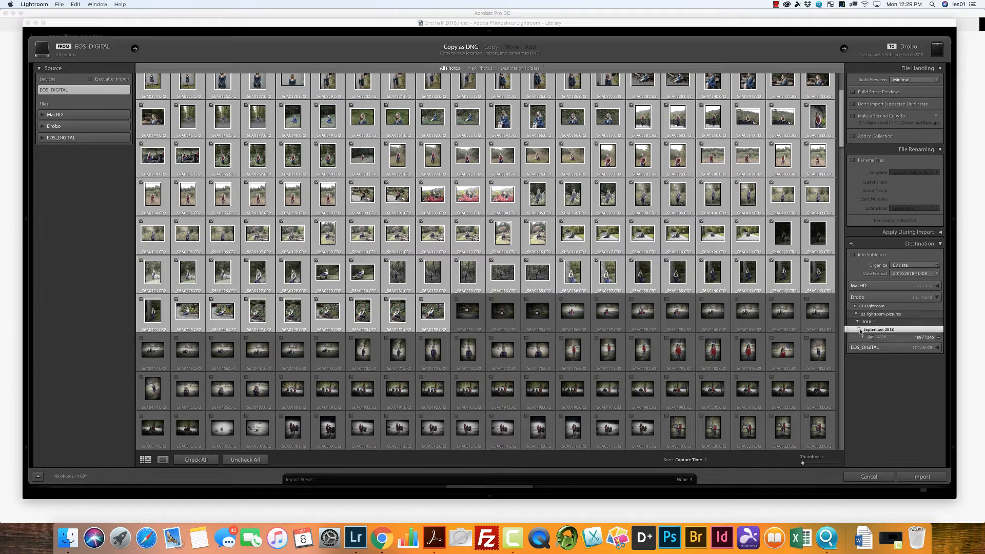
pyautogui.click(860, 330)
pyautogui.click(870, 322)
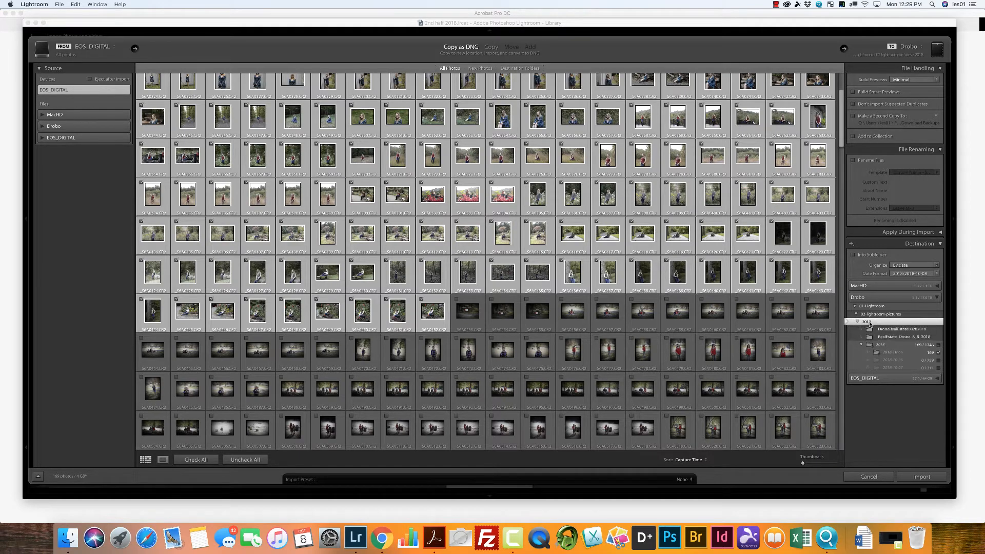
pyautogui.rightClick(870, 321)
pyautogui.click(891, 326)
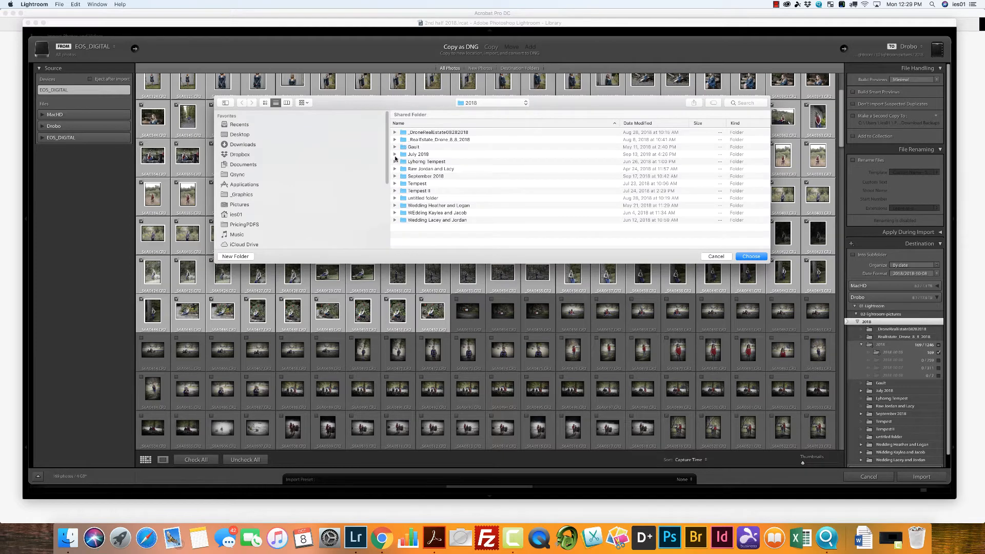
pyautogui.click(246, 256)
pyautogui.write('O')
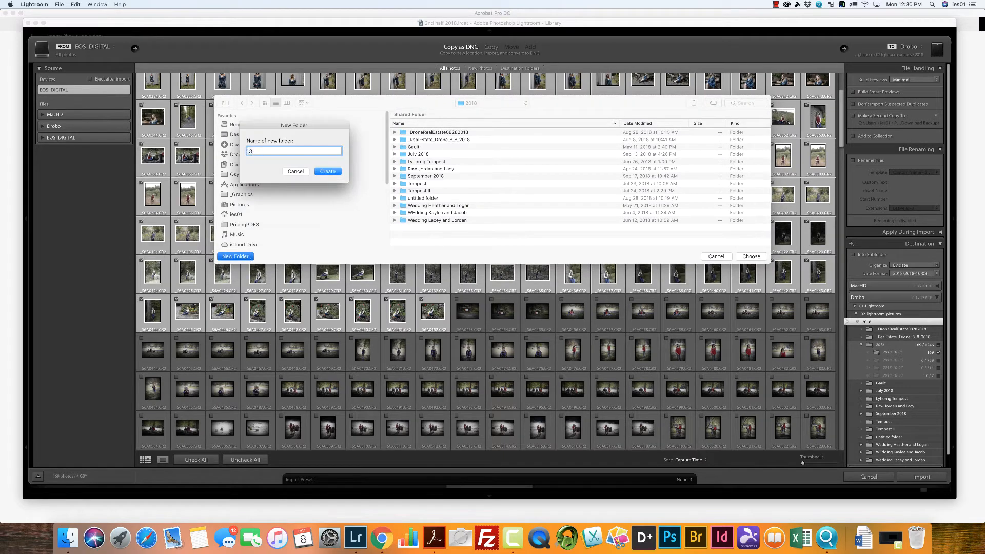
pyautogui.write('ctober 2018')
pyautogui.click(338, 172)
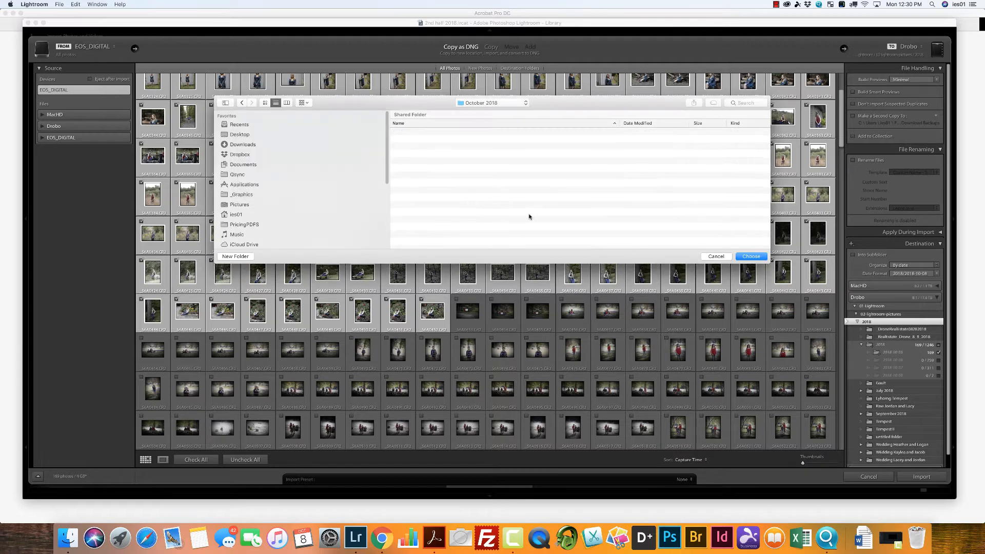
pyautogui.click(752, 256)
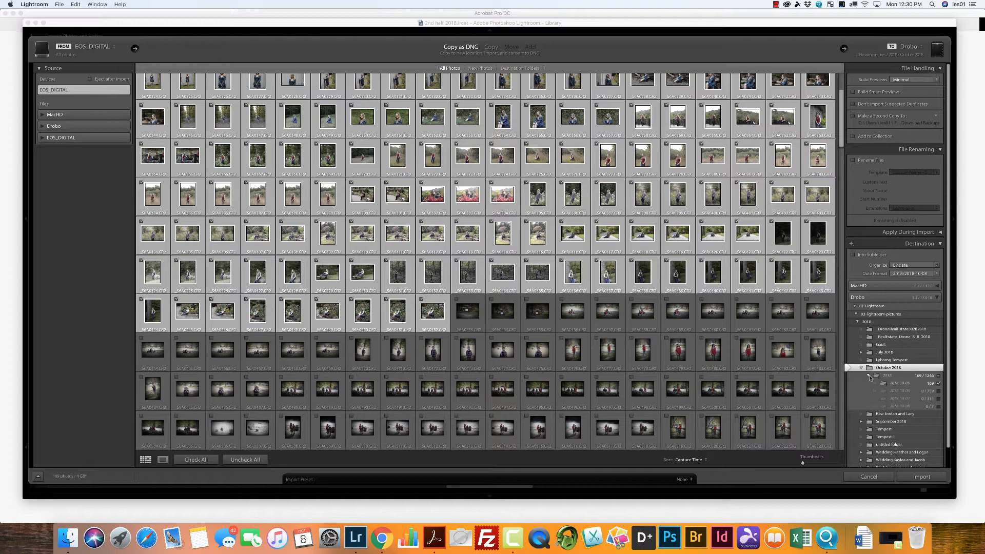
pyautogui.click(923, 477)
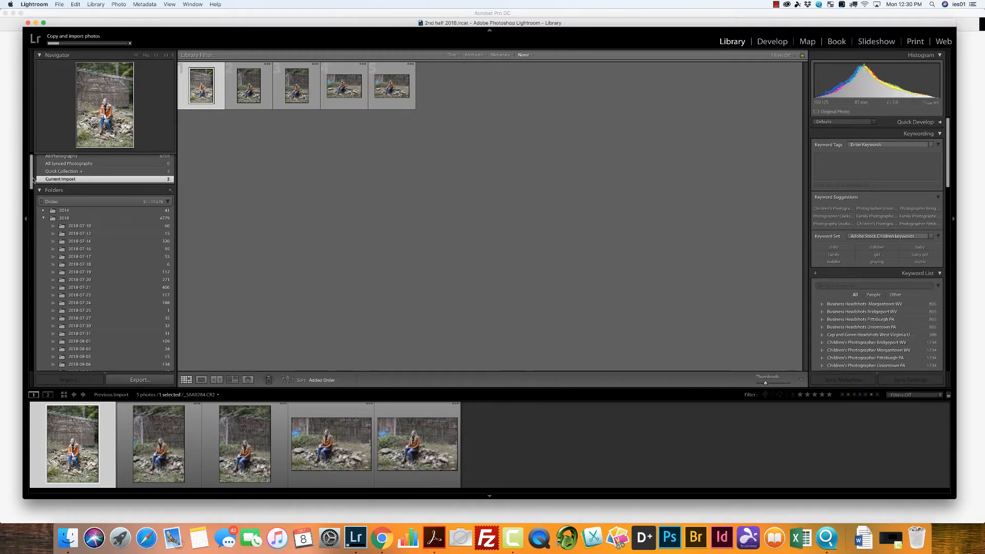
# Step: Create a collection named with the client's first name inside the High School Senior collection set
pyautogui.moveTo(33, 180); pyautogui.dragTo(38, 263)
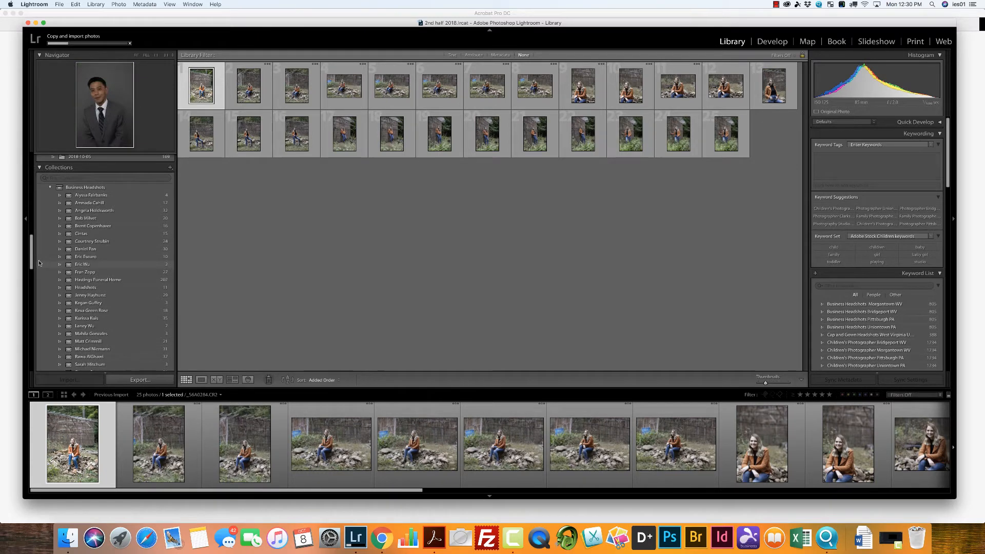
pyautogui.moveTo(31, 253); pyautogui.dragTo(38, 320)
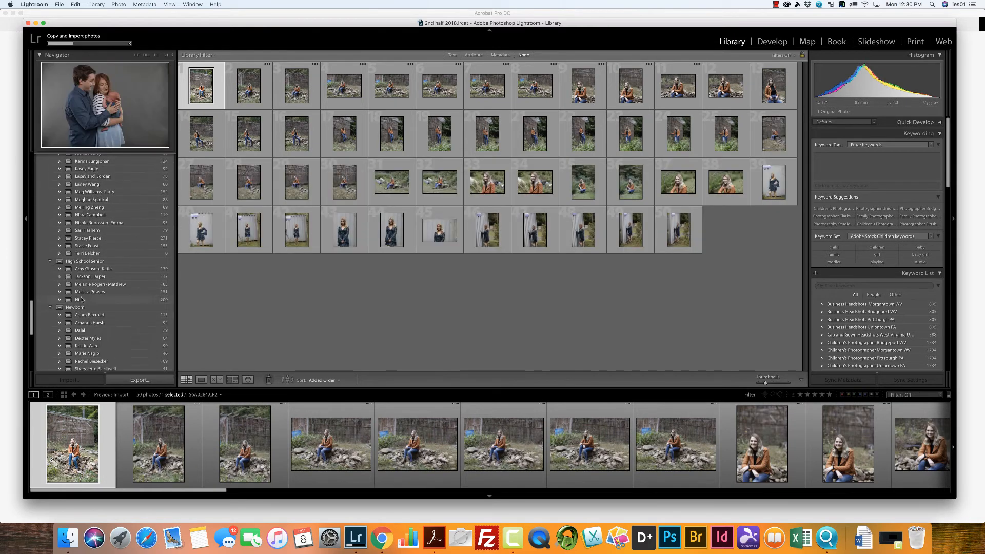
pyautogui.rightClick(101, 262)
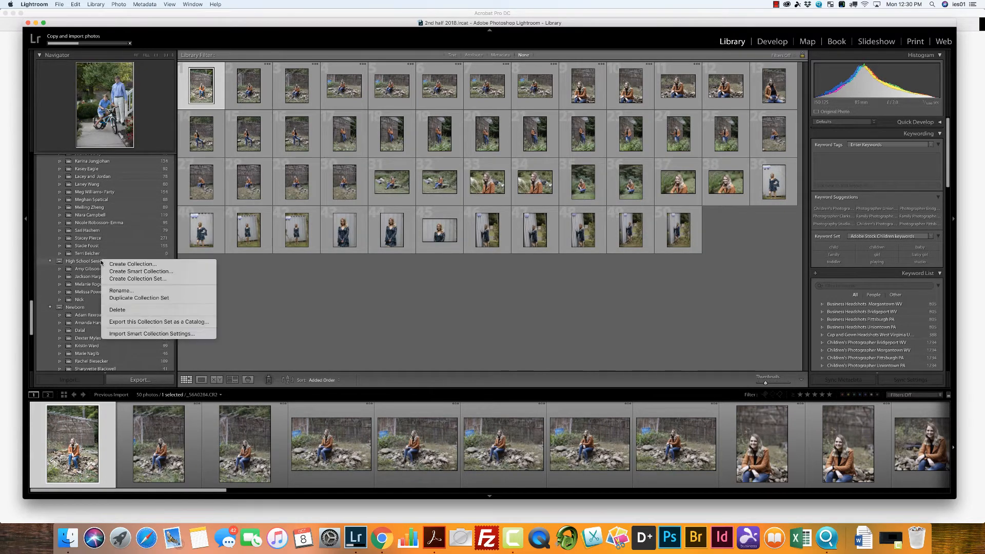
pyautogui.click(126, 264)
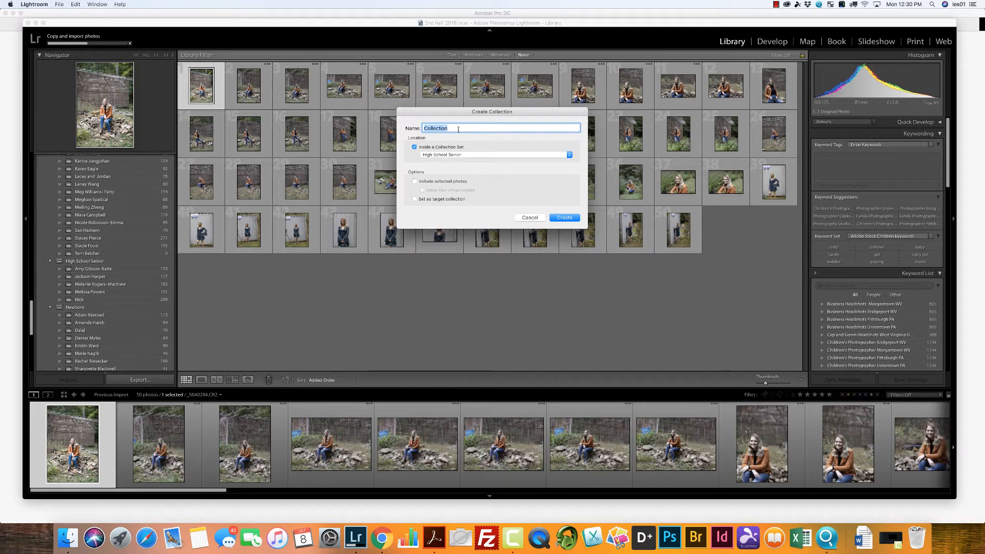
pyautogui.write('Stella')
pyautogui.click(567, 155)
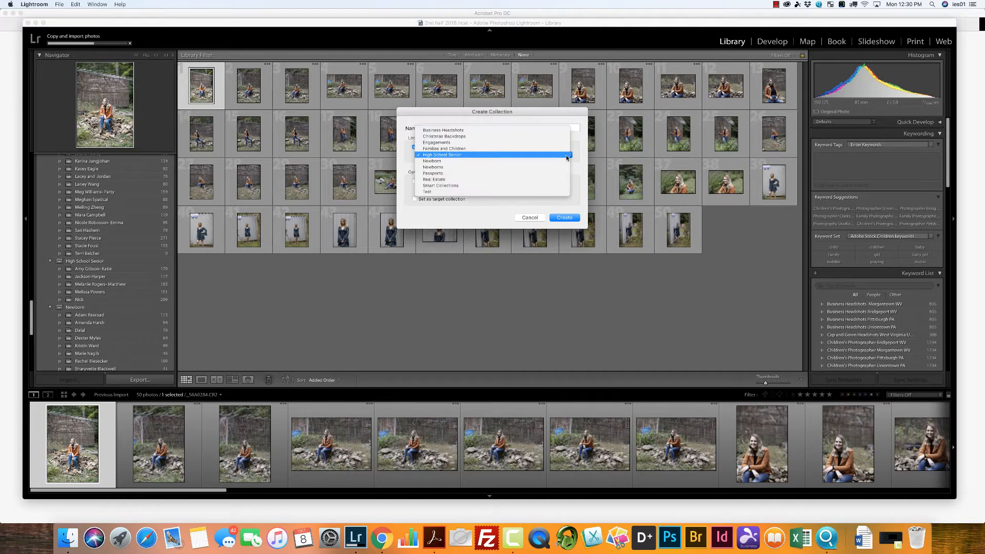
pyautogui.click(452, 156)
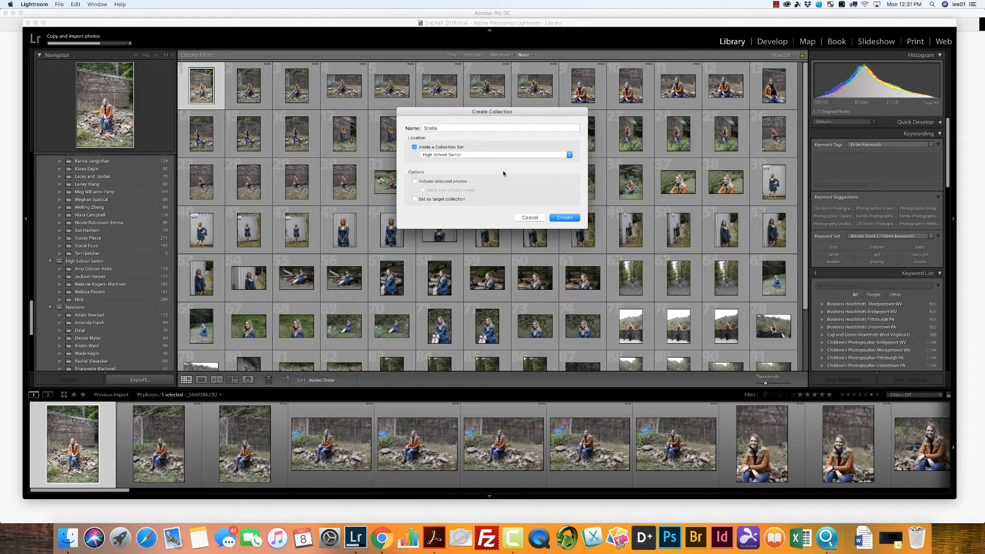
pyautogui.click(570, 219)
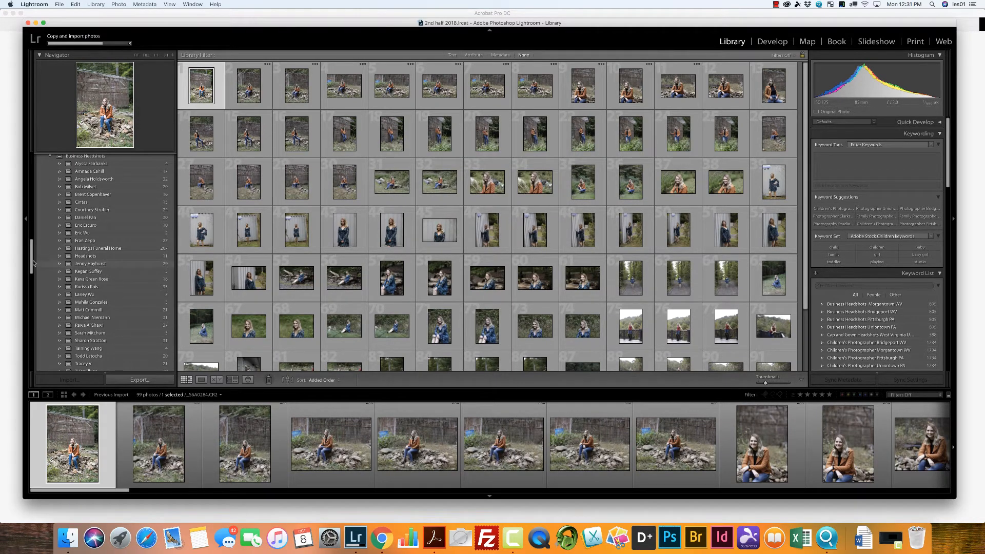
# Step: View the new client collection under High School Senior and return to the current import's photos
pyautogui.moveTo(33, 262); pyautogui.dragTo(36, 325)
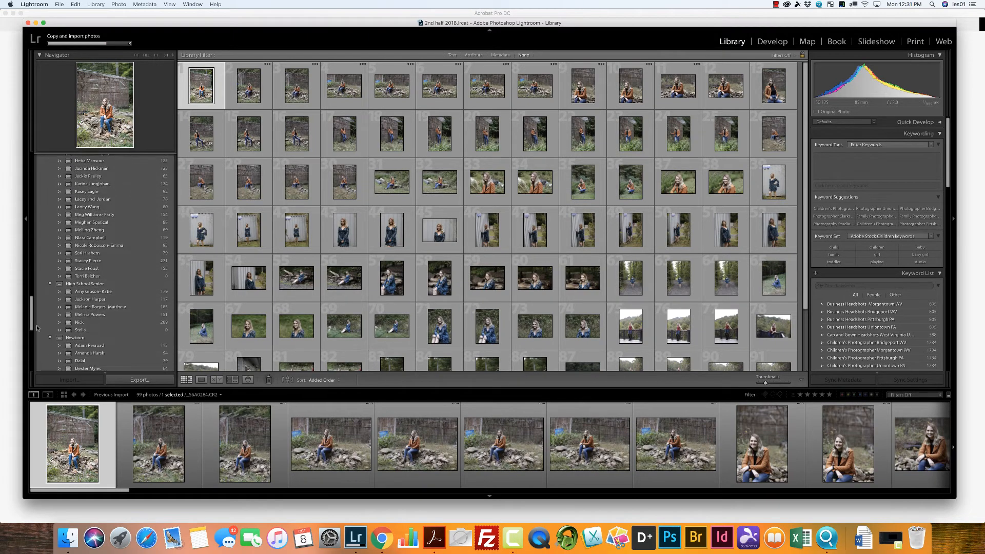
pyautogui.click(85, 332)
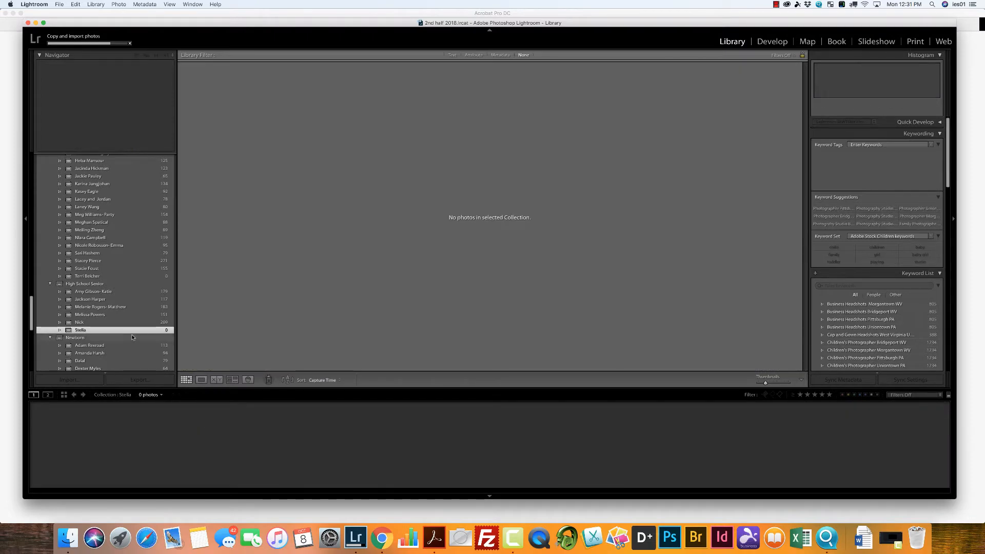
pyautogui.moveTo(33, 318); pyautogui.dragTo(26, 167)
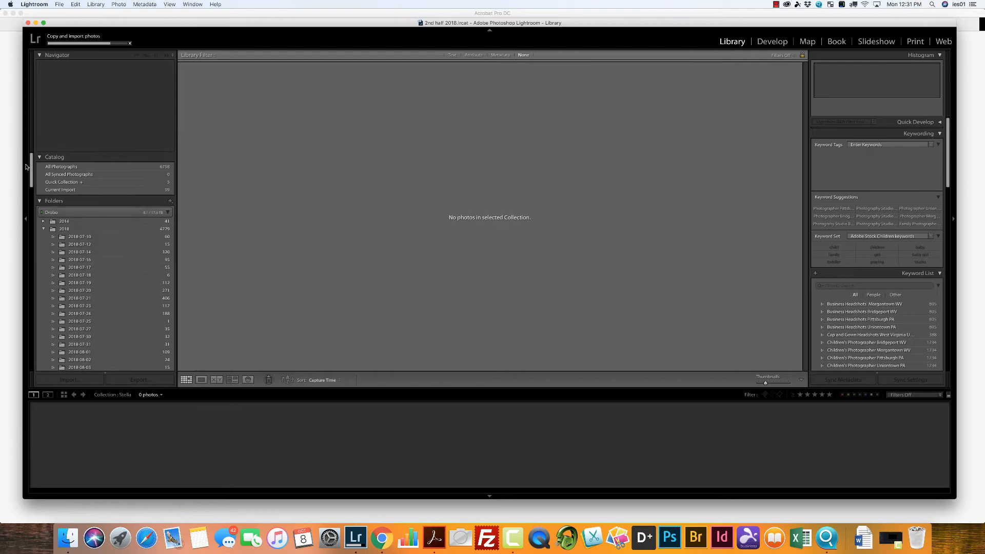
pyautogui.click(59, 191)
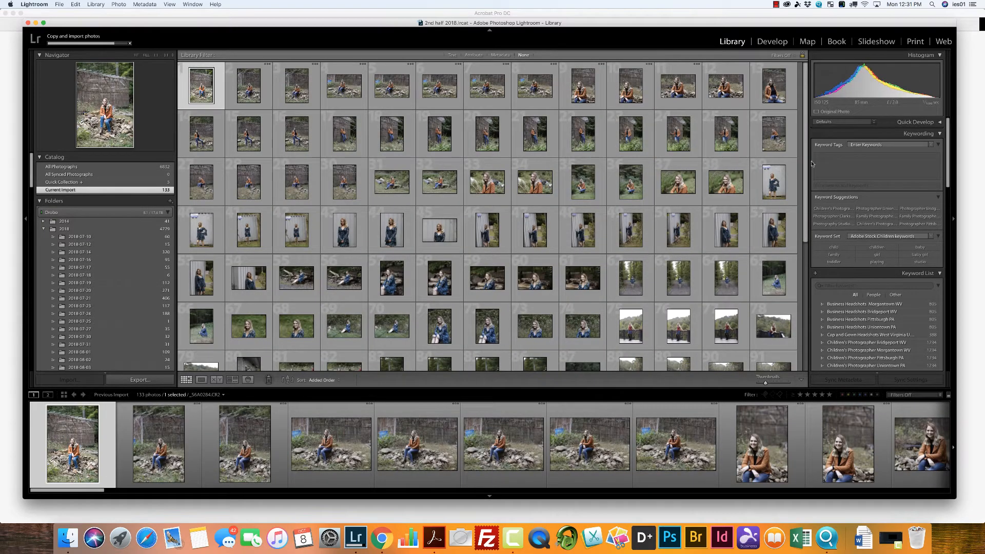
# Step: Add all the newly imported photos to the client's collection in the High School Senior set
pyautogui.moveTo(811, 163)
pyautogui.mouseDown()
pyautogui.moveTo(811, 225)
pyautogui.moveTo(807, 154)
pyautogui.mouseUp()
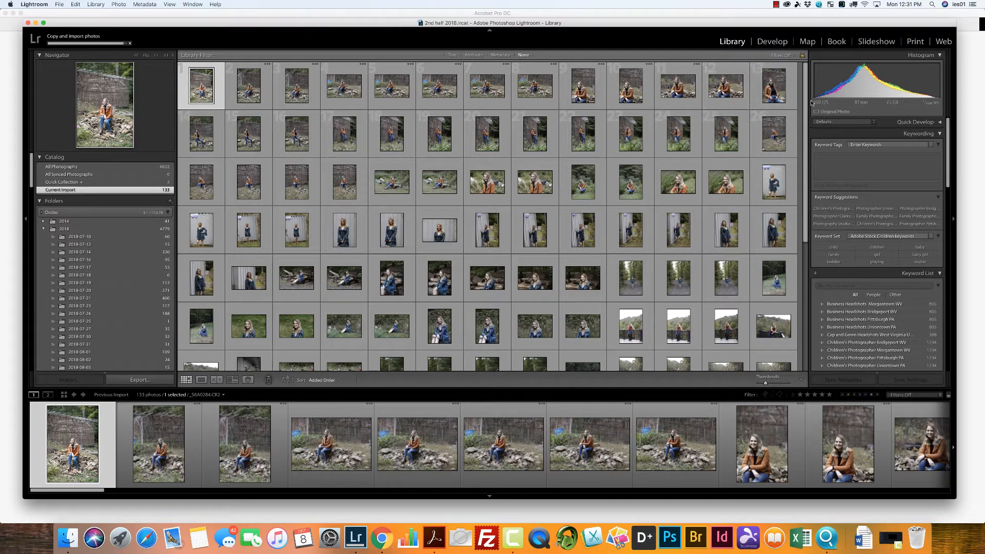
pyautogui.moveTo(805, 100); pyautogui.dragTo(821, 265)
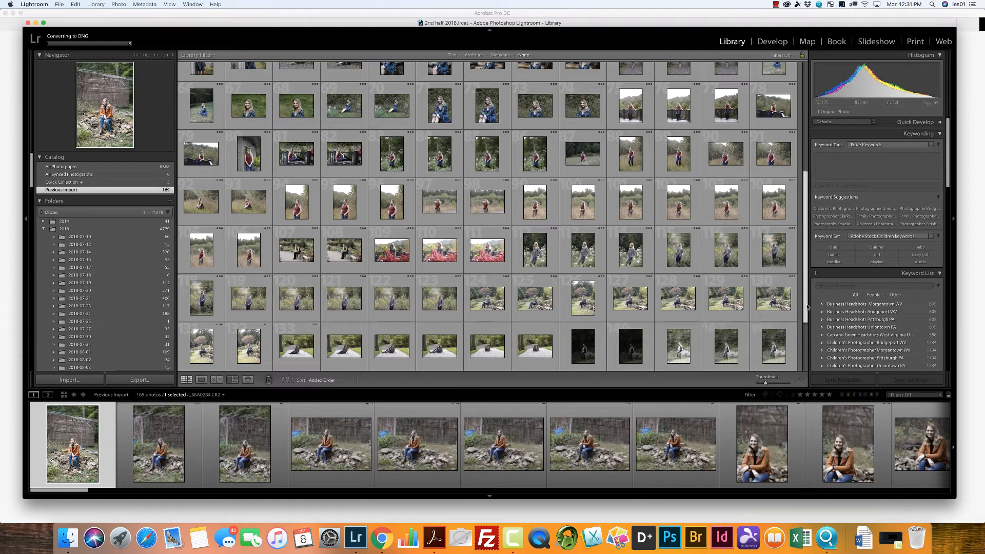
pyautogui.scroll(-4, 807, 306)
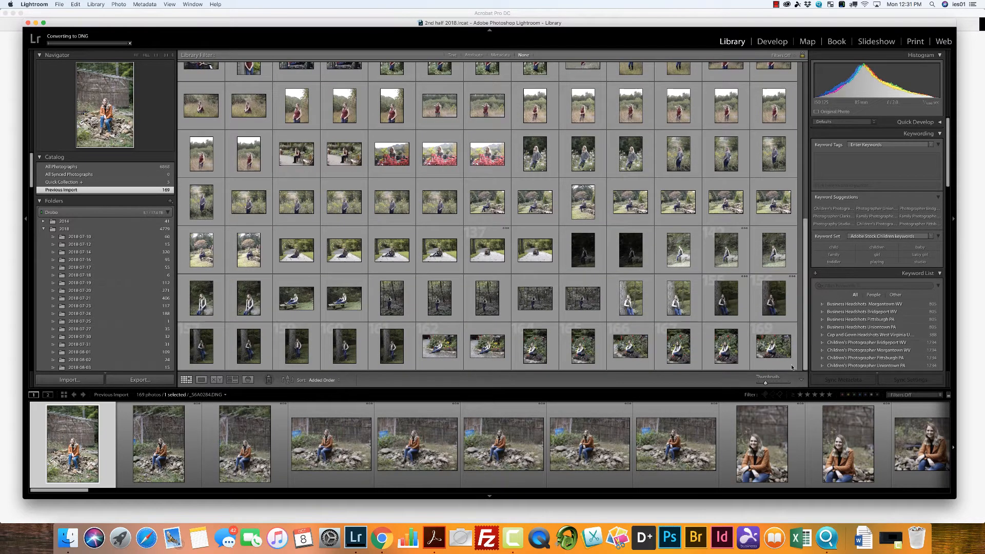
pyautogui.press('super+a')
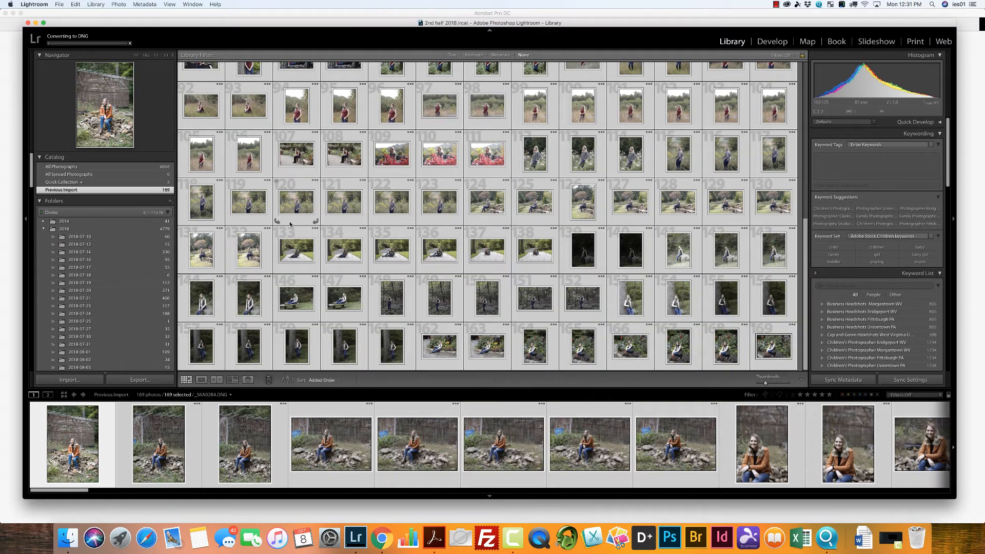
pyautogui.moveTo(32, 188); pyautogui.dragTo(37, 218)
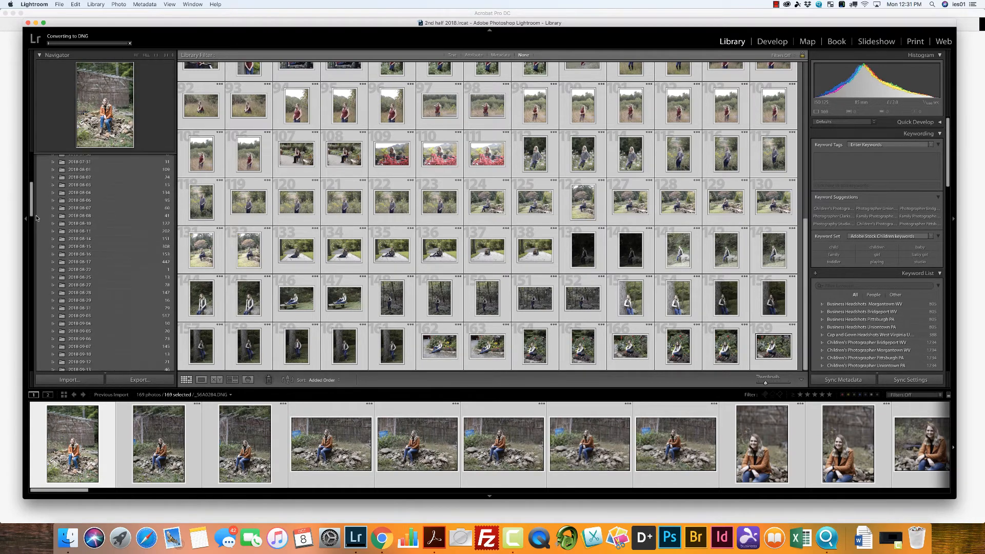
pyautogui.scroll(-15, 49, 296)
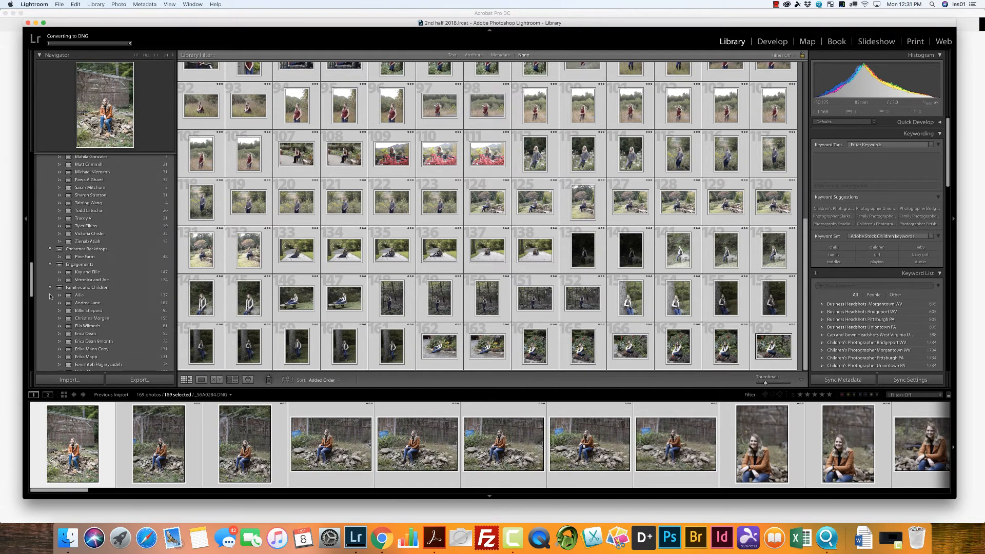
pyautogui.scroll(-10, 49, 296)
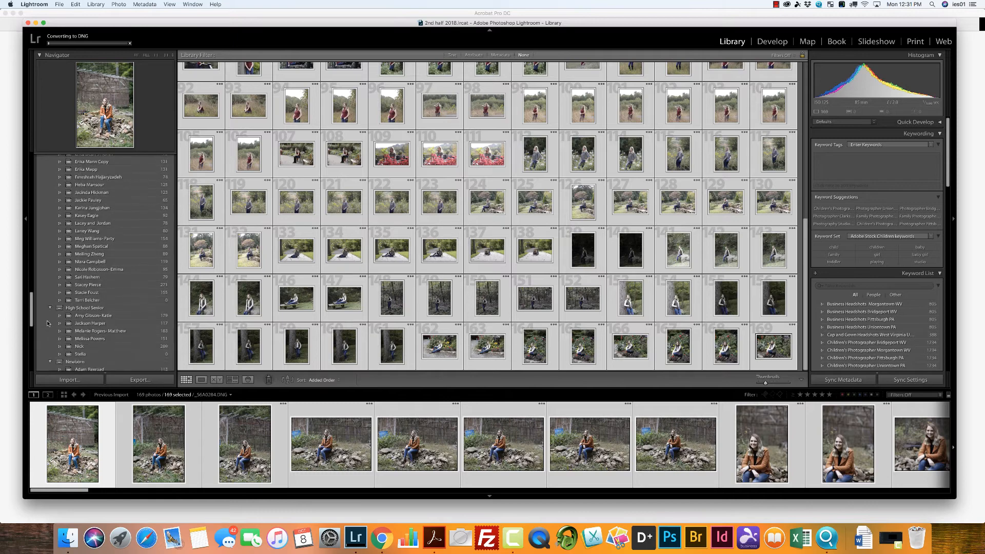
pyautogui.scroll(-2, 48, 322)
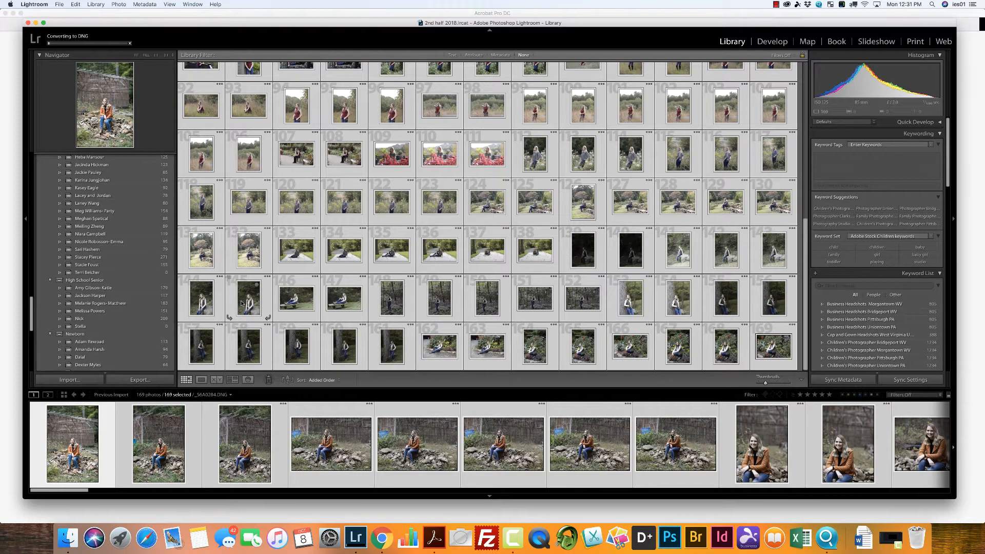
pyautogui.moveTo(241, 304); pyautogui.dragTo(130, 328)
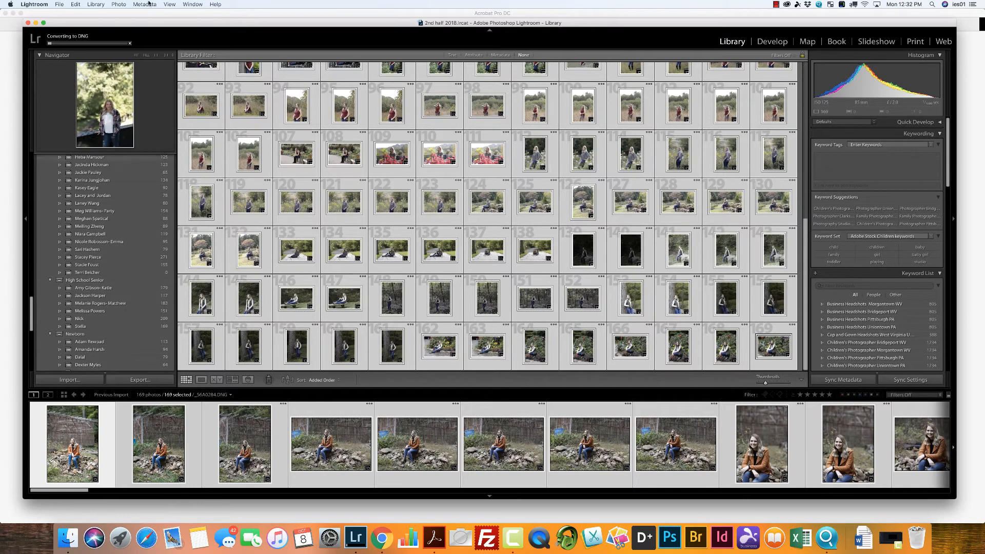
# Step: Deselect all photos and select only the first photo of the import
pyautogui.click(76, 4)
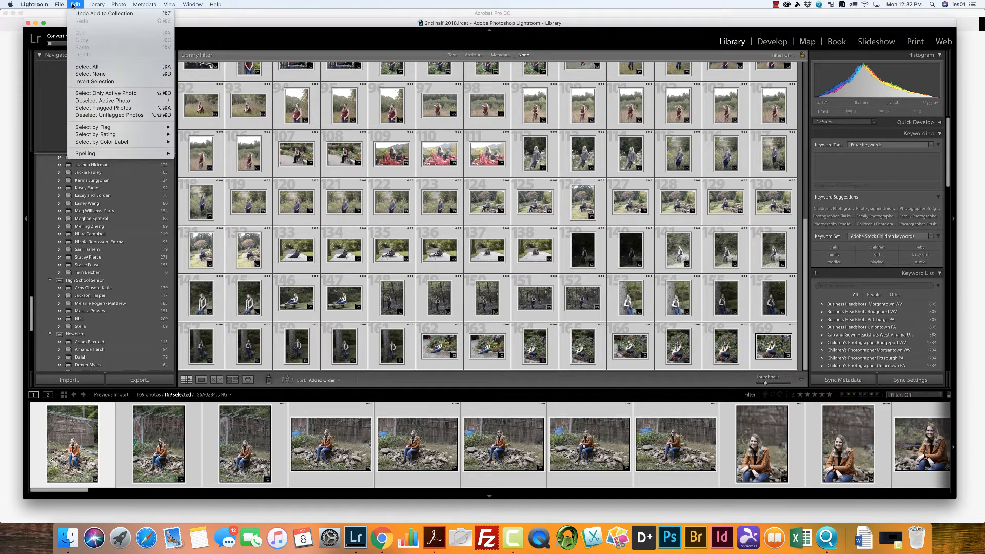
pyautogui.click(97, 74)
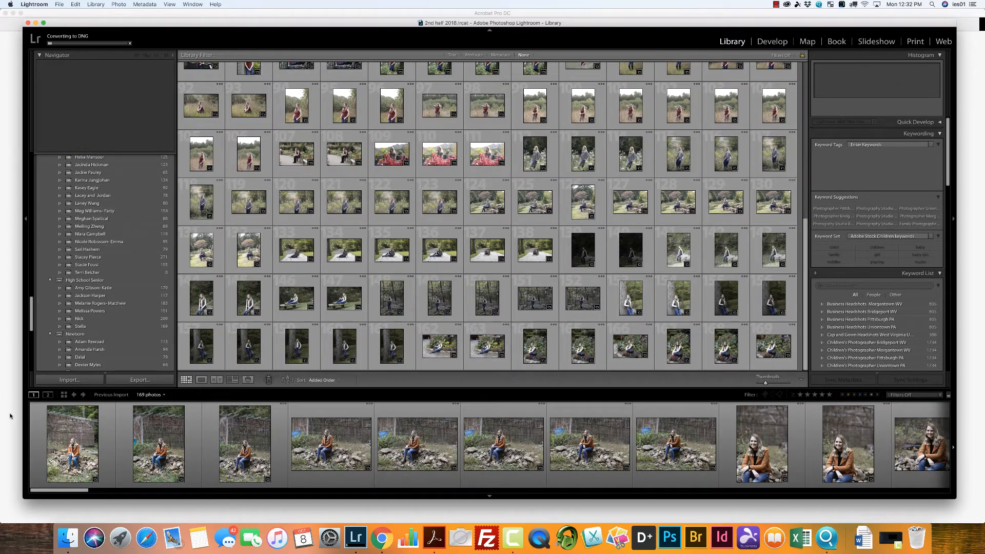
pyautogui.click(76, 458)
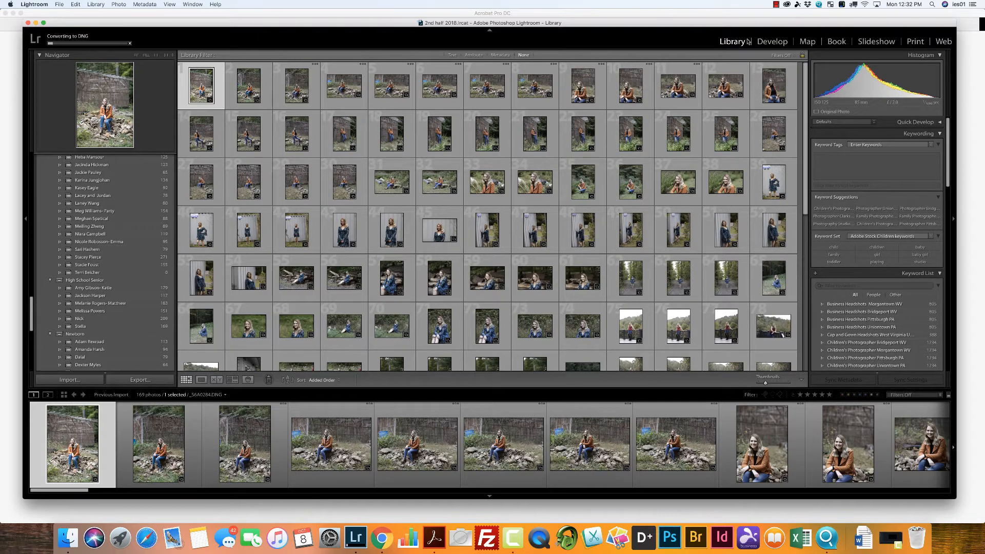
# Step: Open the first photo in Develop, then reject _S6A0284 and _S6A0286 and flag _S6A0285 as a pick
pyautogui.press('d')
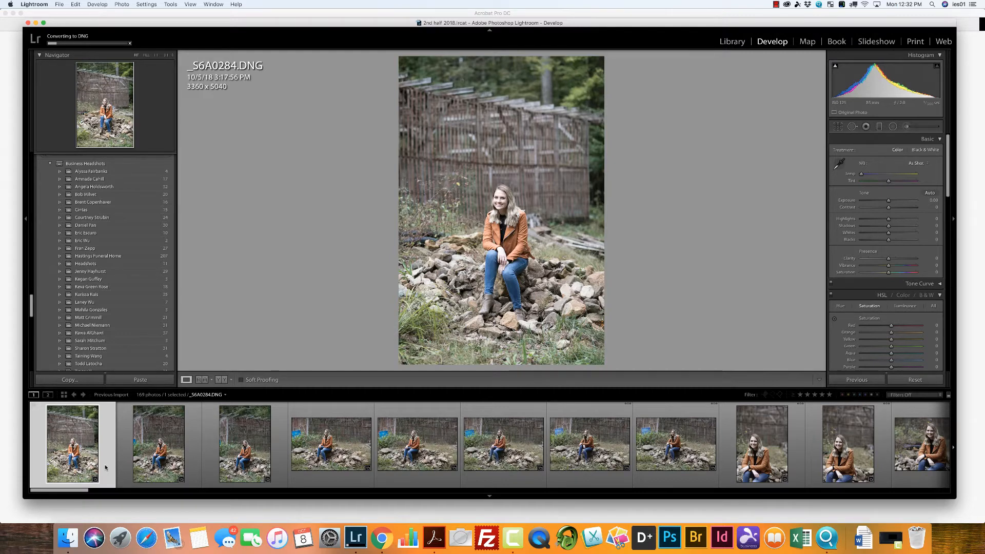
pyautogui.press('x')
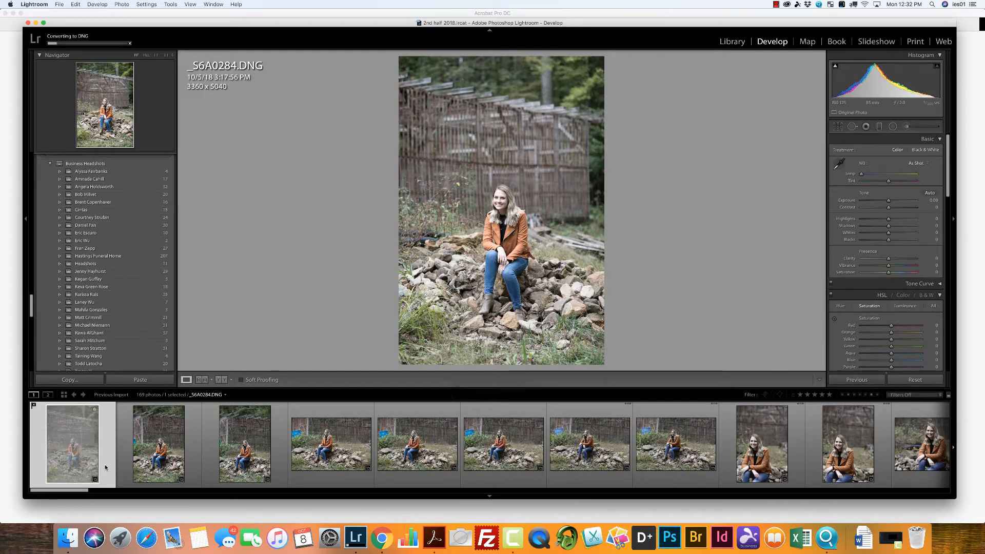
pyautogui.press('Right')
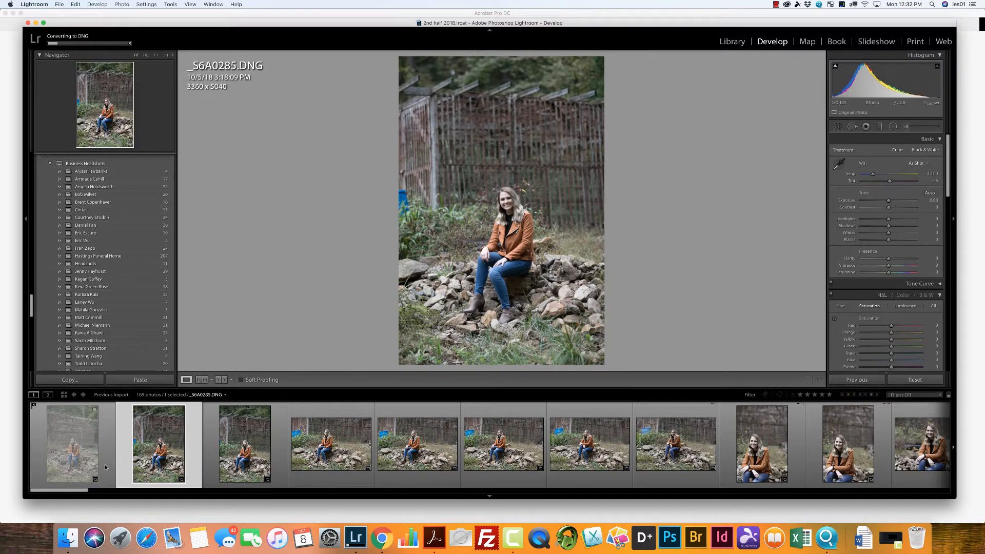
pyautogui.press('p')
pyautogui.press('Right')
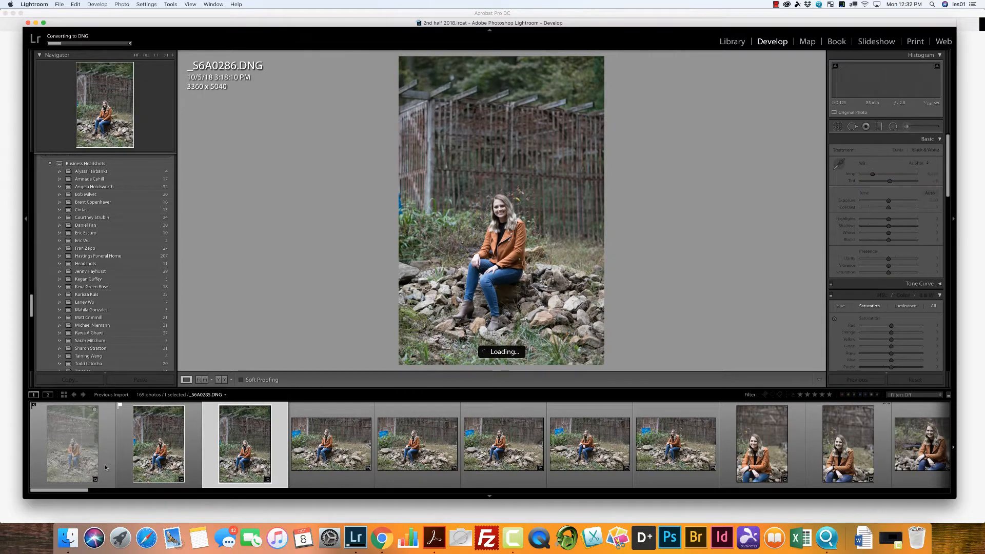
pyautogui.press('x')
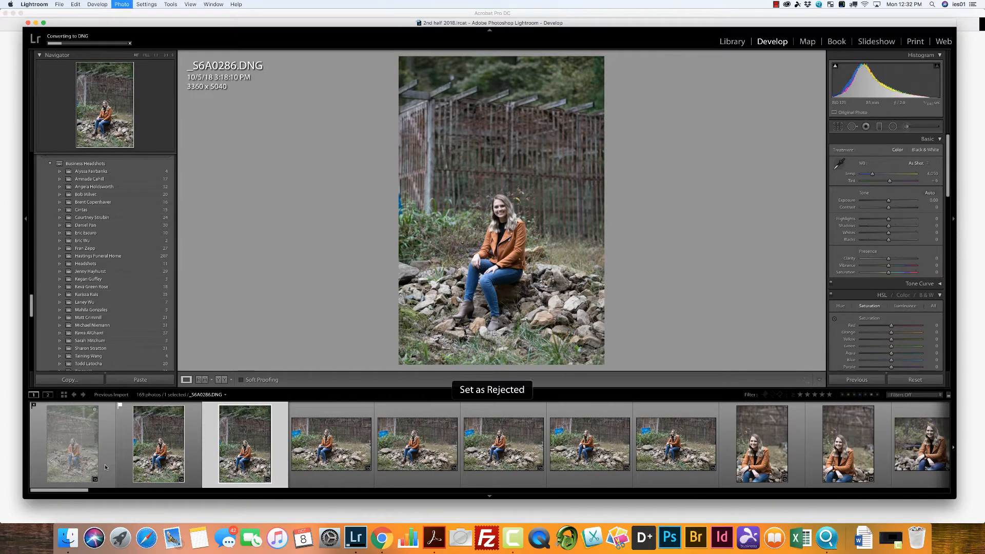
pyautogui.press('Right')
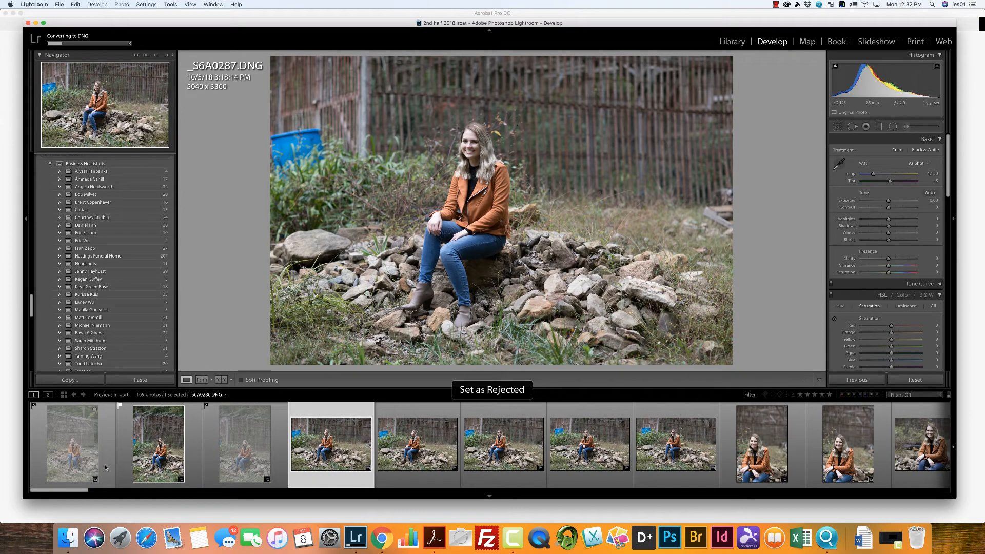
# Step: Flag _S6A0287 and _S6A0289 as picks and reject _S6A0288
pyautogui.press('p')
pyautogui.press('Right')
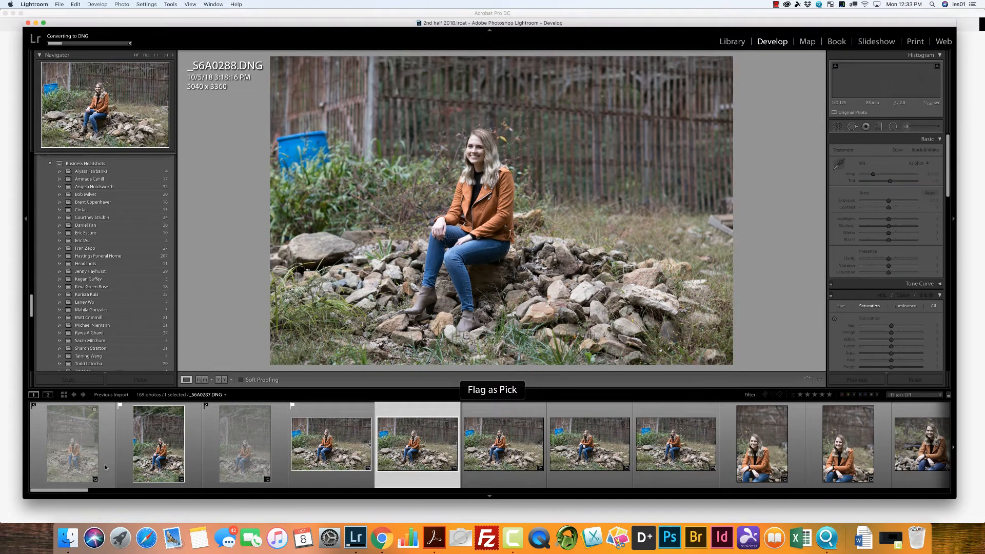
pyautogui.press('x')
pyautogui.press('Right')
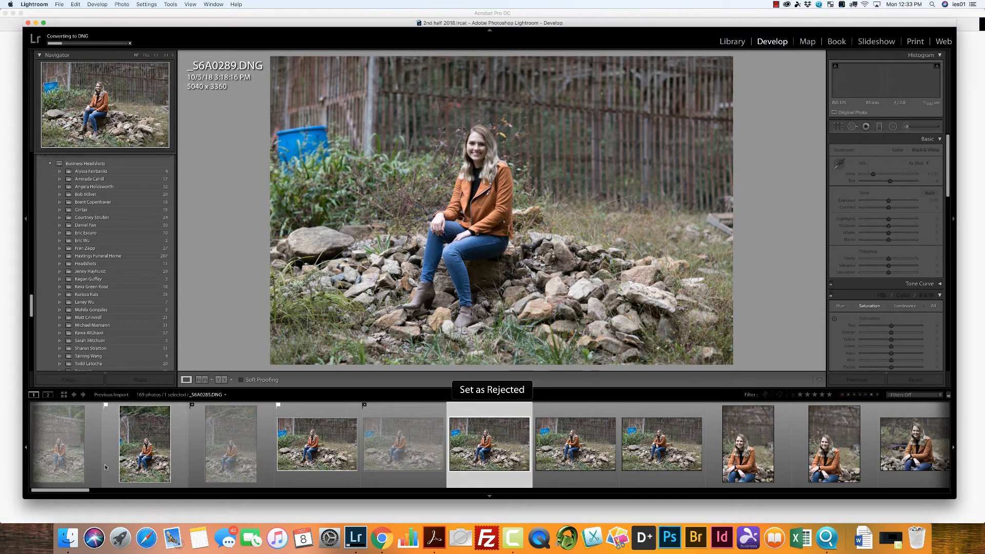
pyautogui.press('p')
pyautogui.press('Right')
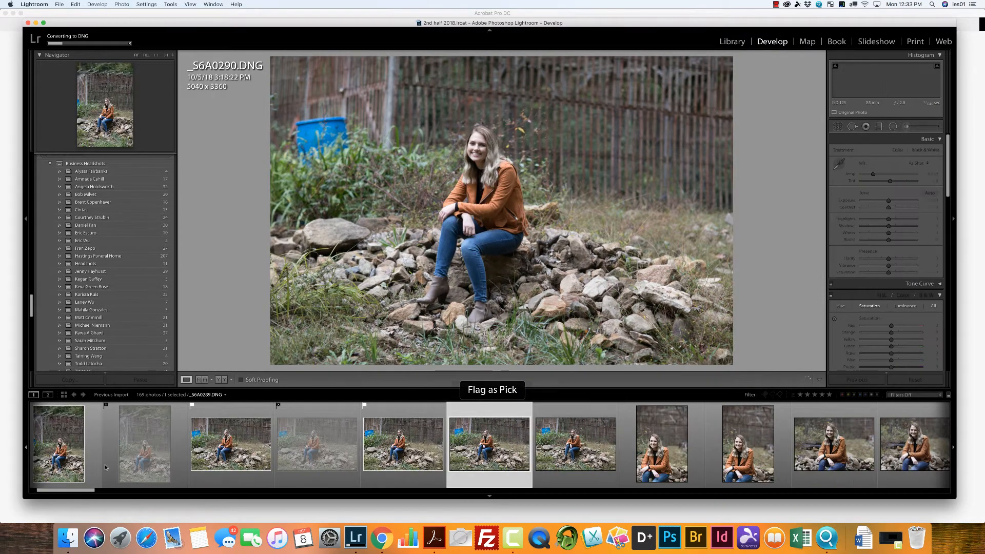
# Step: Compare _S6A0290 with _S6A0291, reject _S6A0290 and _S6A0293, and flag _S6A0291 and _S6A0292 as picks
pyautogui.press('p')
pyautogui.press('Right')
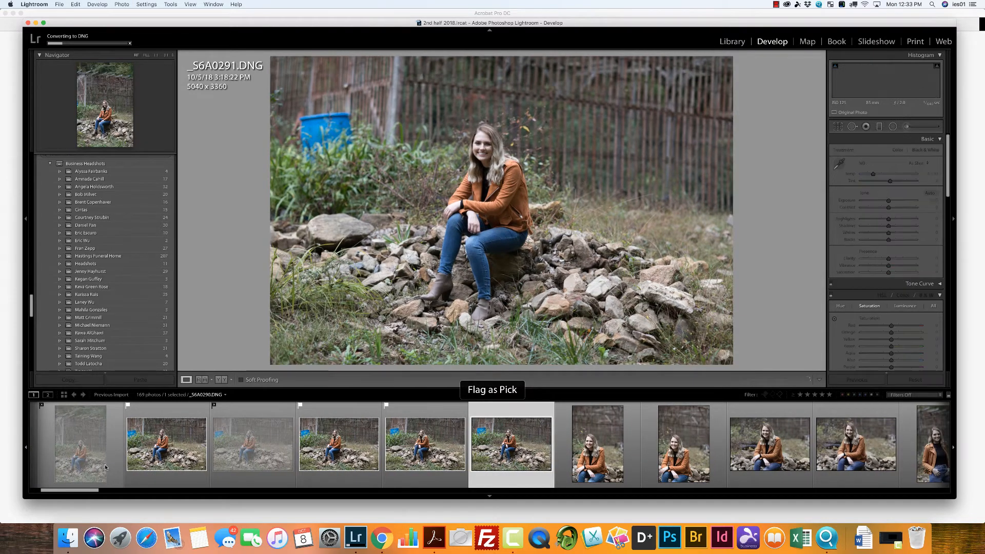
pyautogui.press('Left')
pyautogui.press('x')
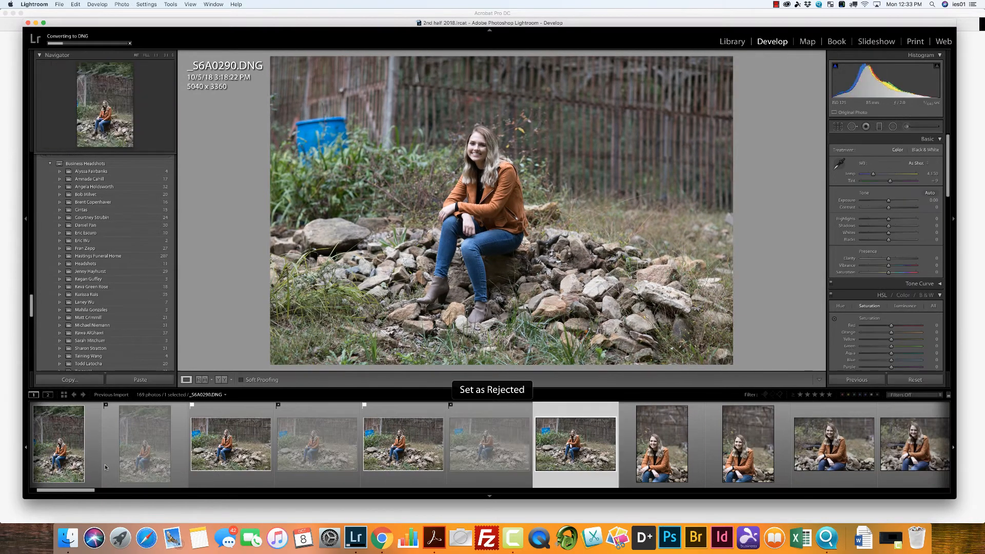
pyautogui.press('p')
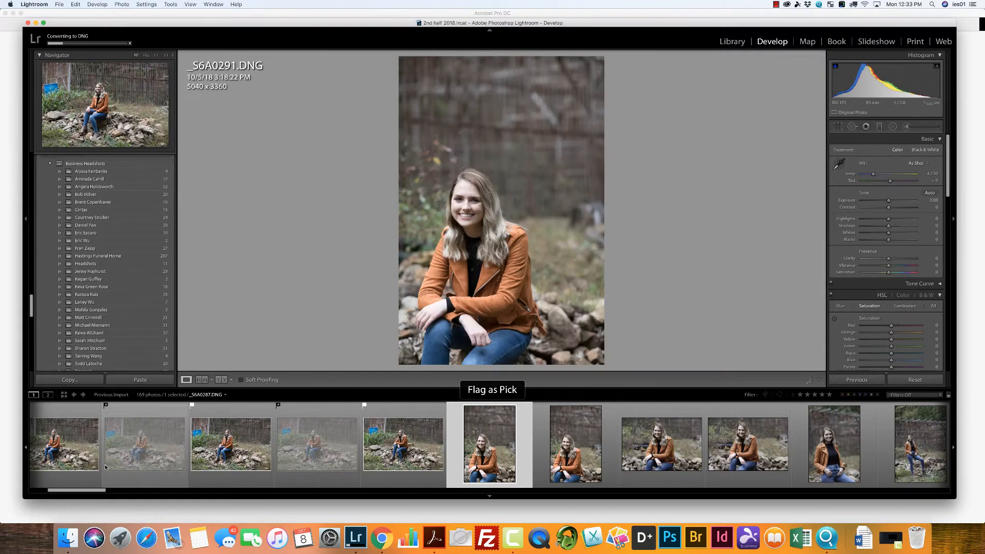
pyautogui.press('p')
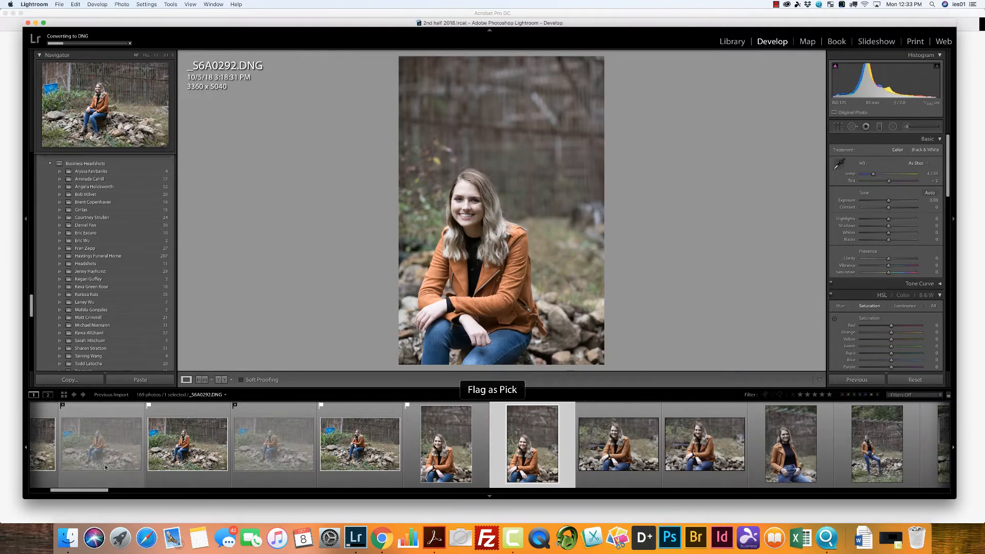
pyautogui.press('x')
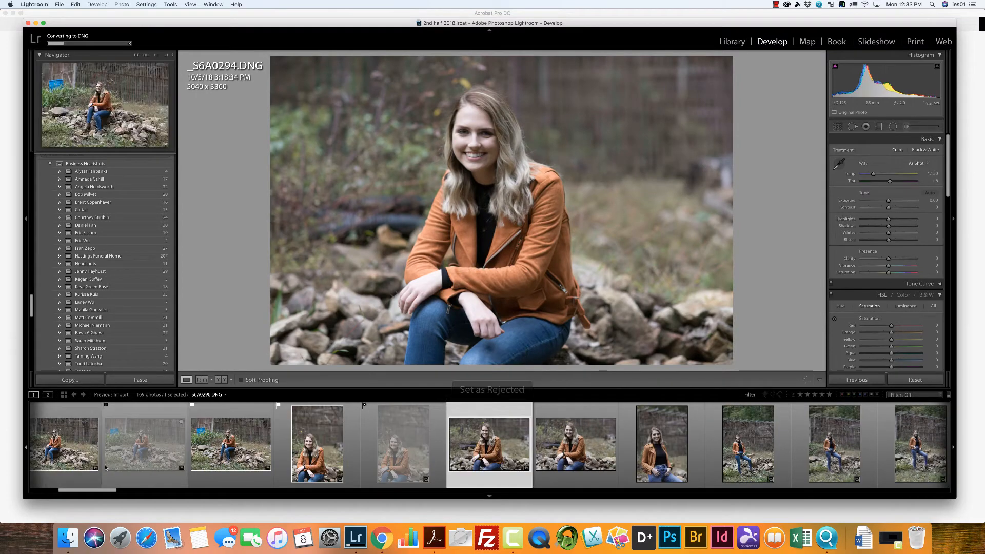
# Step: Flag _S6A0294, _S6A0296 and _S6A0298 as picks and reject _S6A0295, _S6A0297 and _S6A0299
pyautogui.press('p')
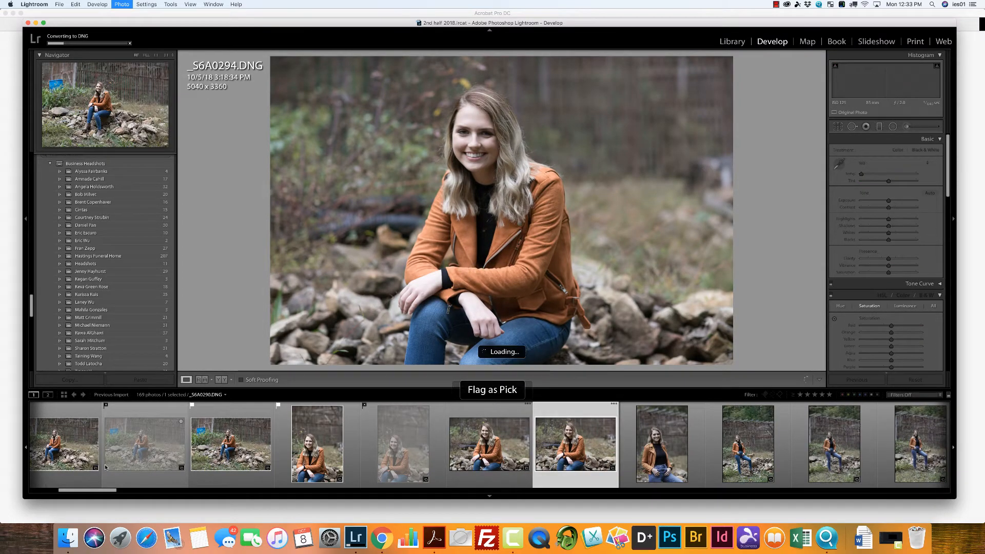
pyautogui.press('x')
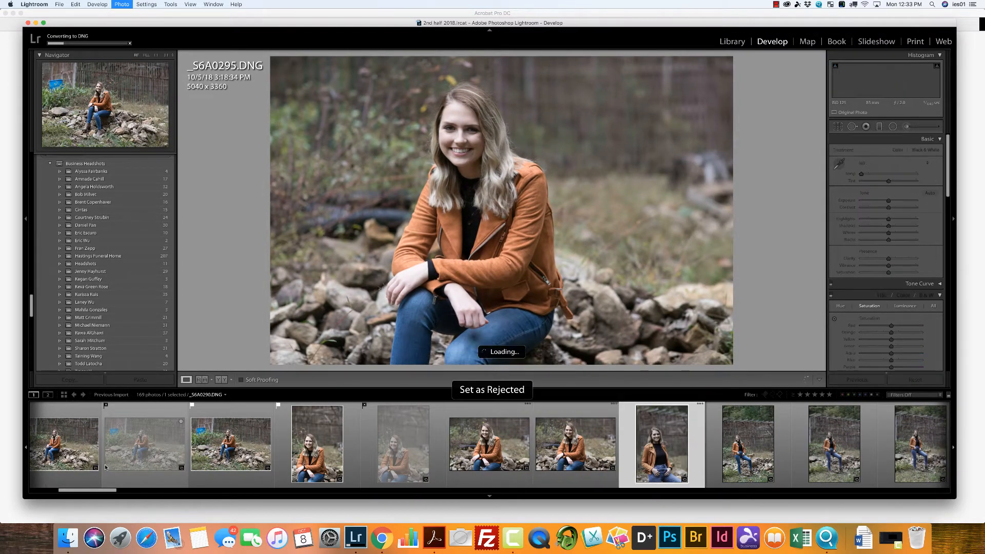
pyautogui.press('p')
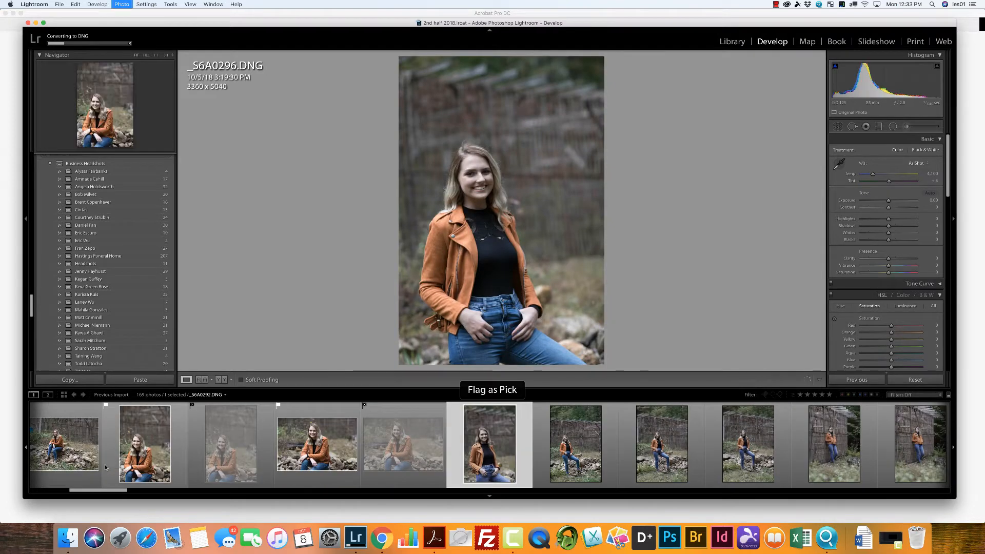
pyautogui.press('p')
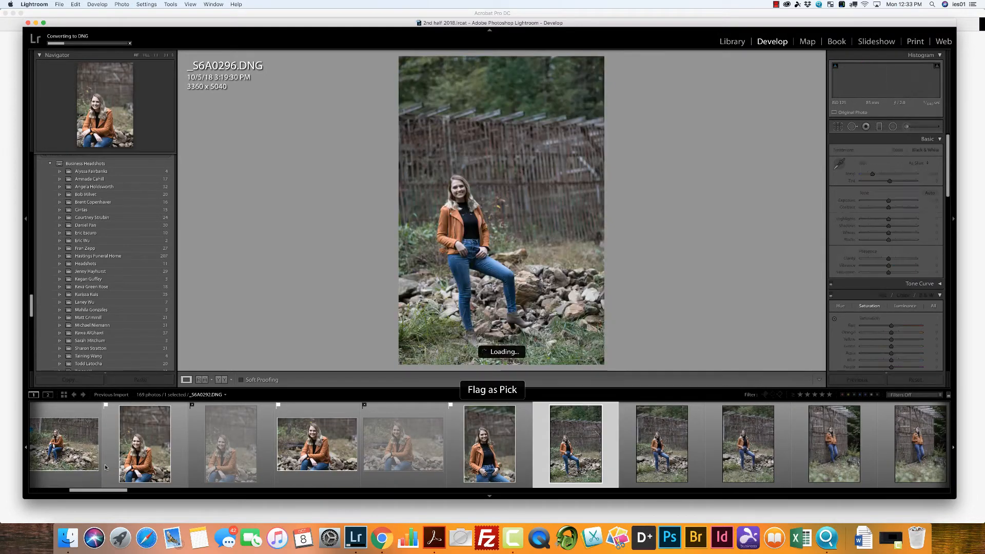
pyautogui.press('x')
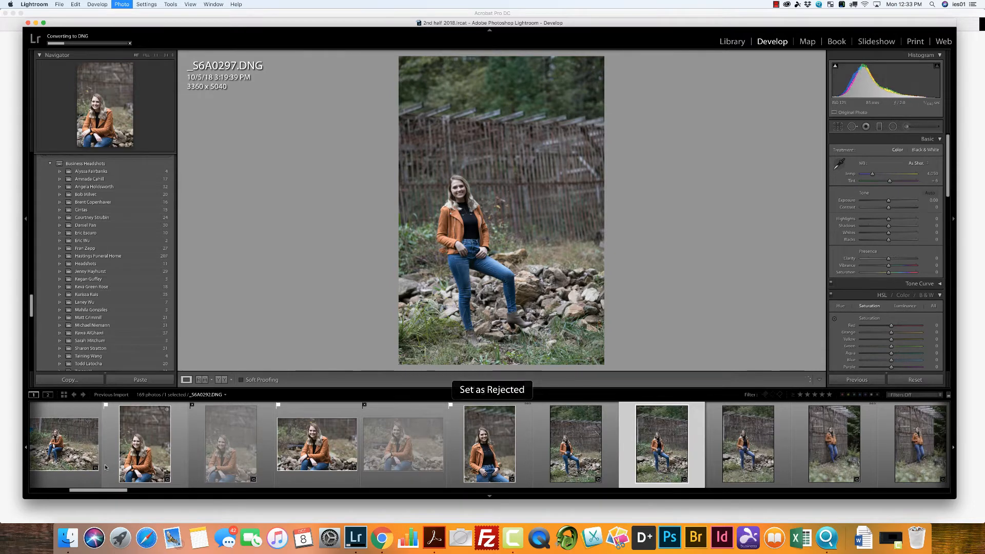
pyautogui.press('p')
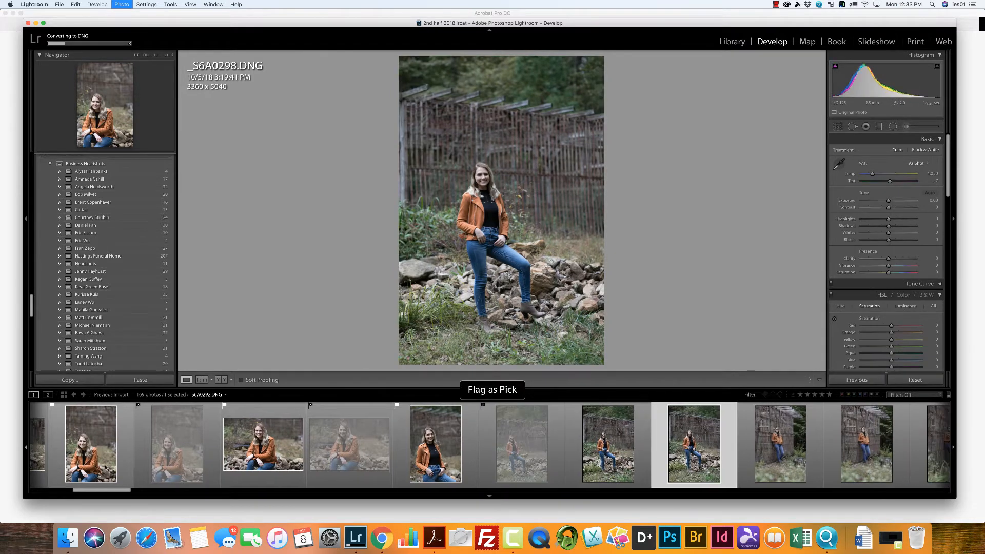
pyautogui.press('x')
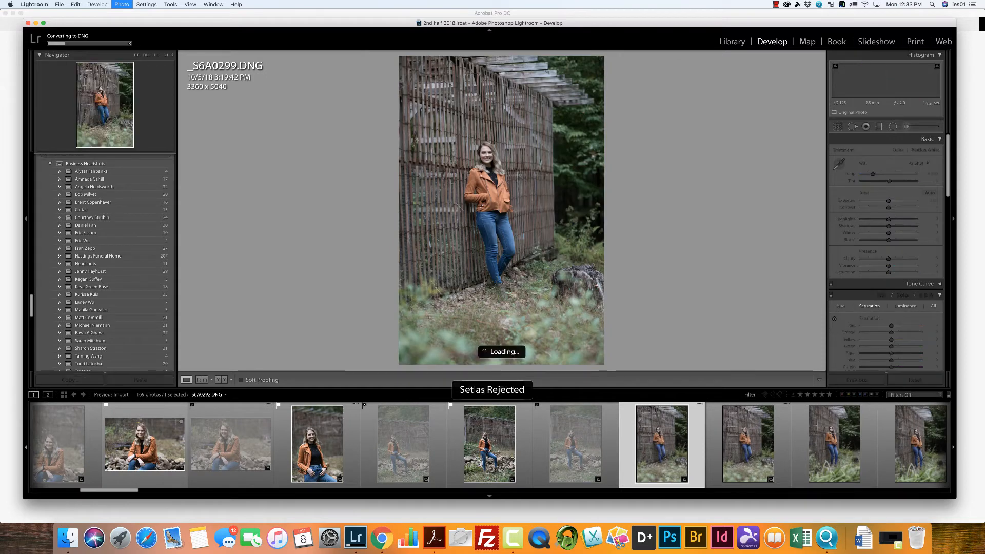
# Step: Compare _S6A0300 with _S6A0301, reject _S6A0300 and _S6A0303, and flag _S6A0301 and _S6A0302 as picks
pyautogui.press('p')
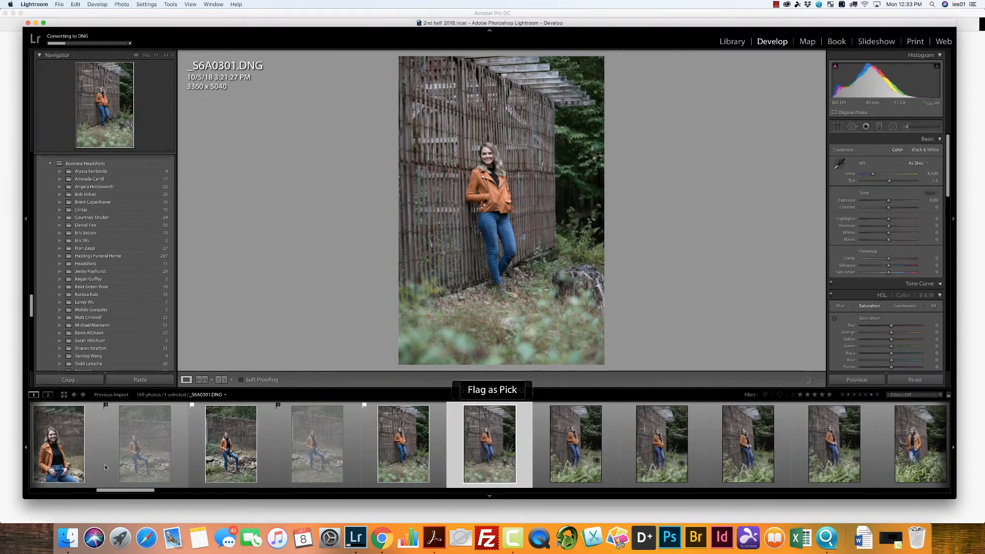
pyautogui.press('Left')
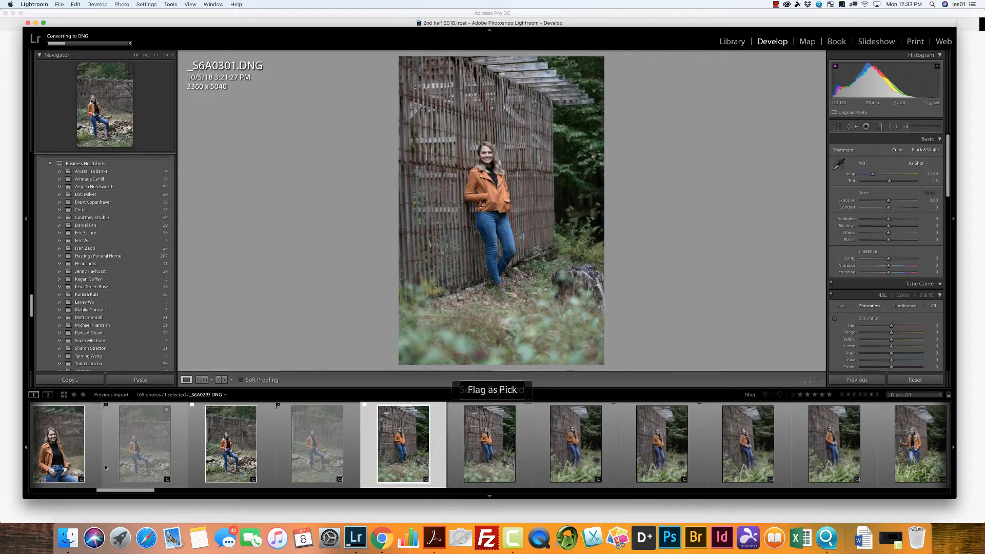
pyautogui.press('x')
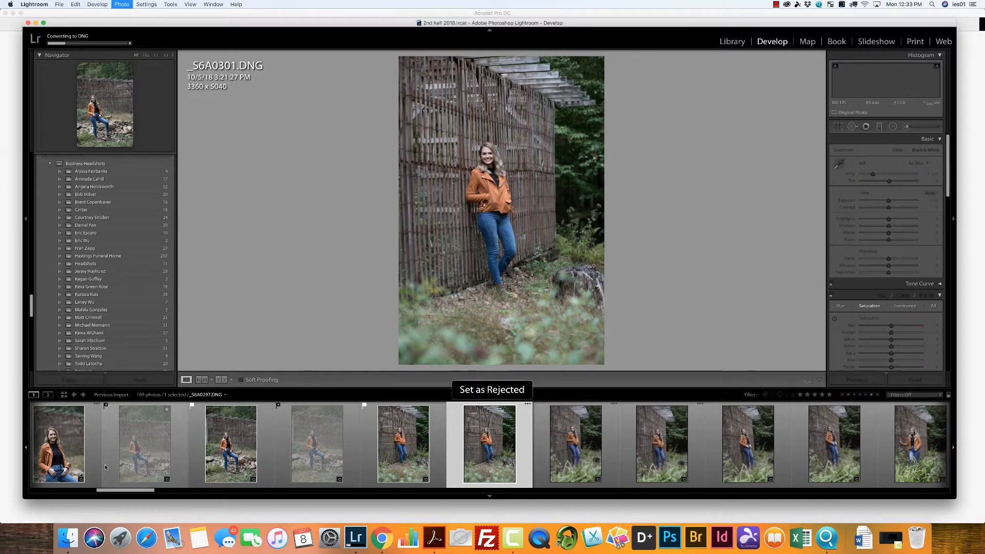
pyautogui.press('p')
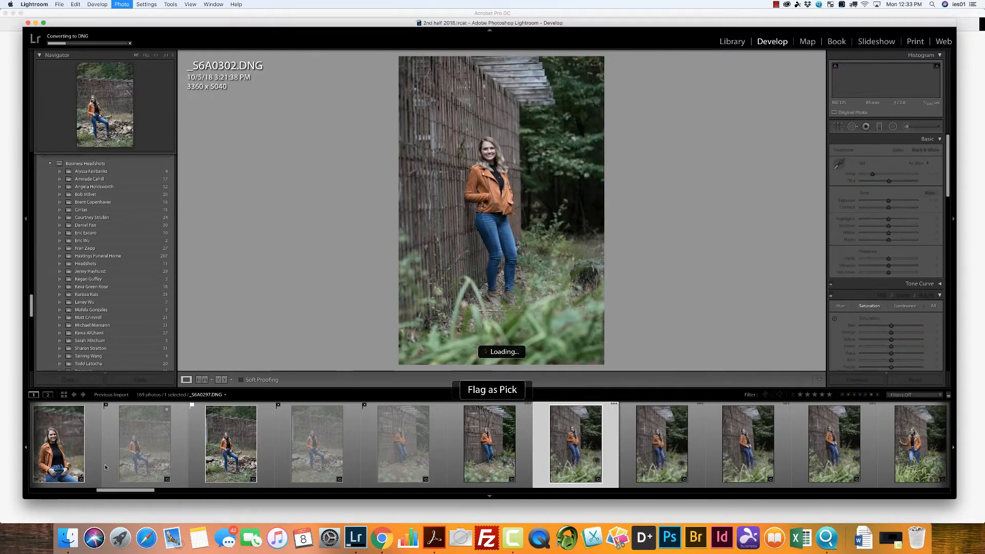
pyautogui.press('p')
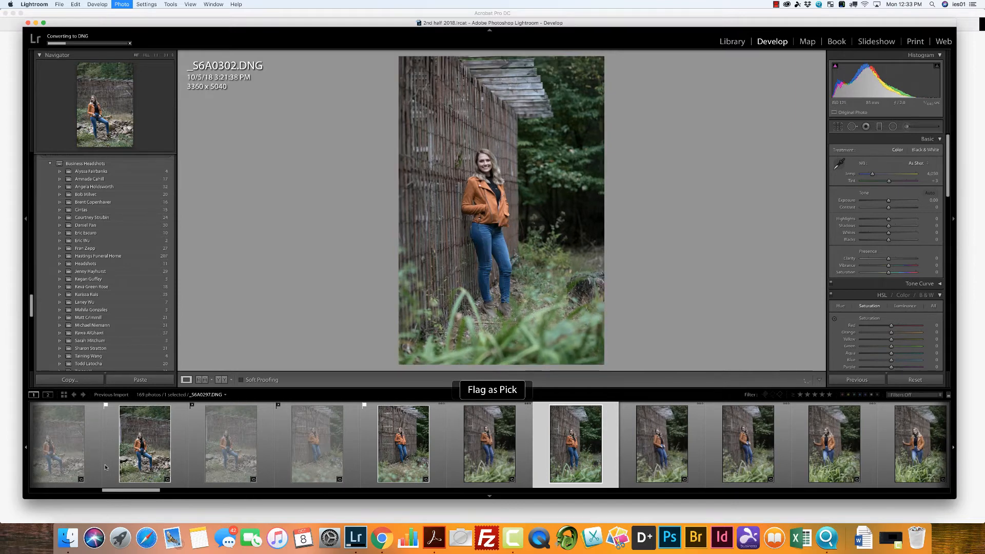
pyautogui.press('x')
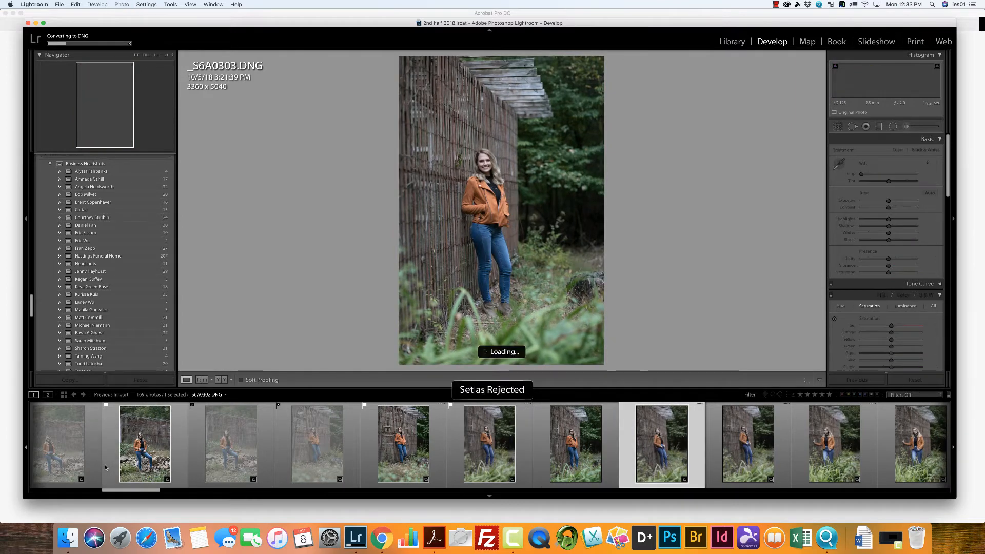
# Step: Compare _S6A0304 with _S6A0305, reject _S6A0304 and flag _S6A0305 as a pick
pyautogui.press('p')
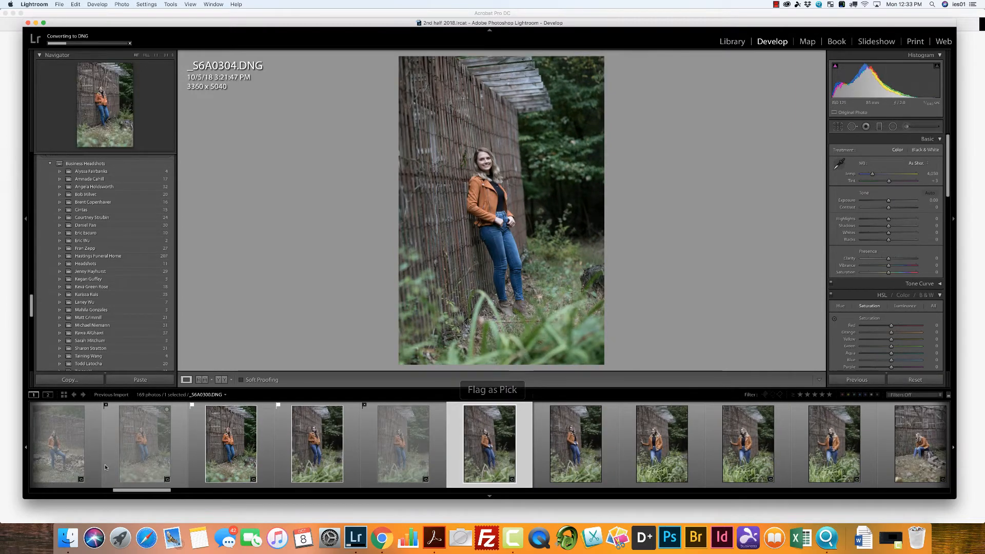
pyautogui.press('p')
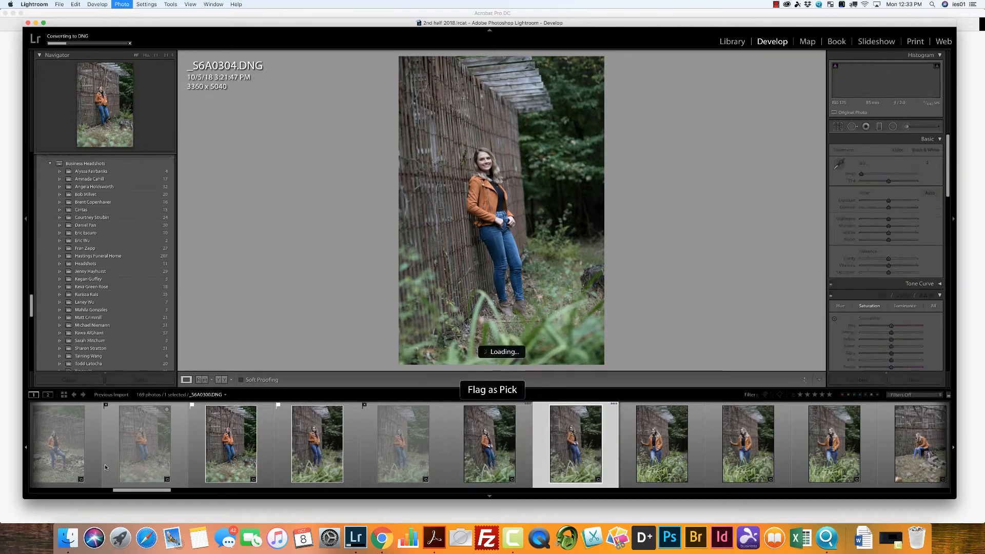
pyautogui.press('Left')
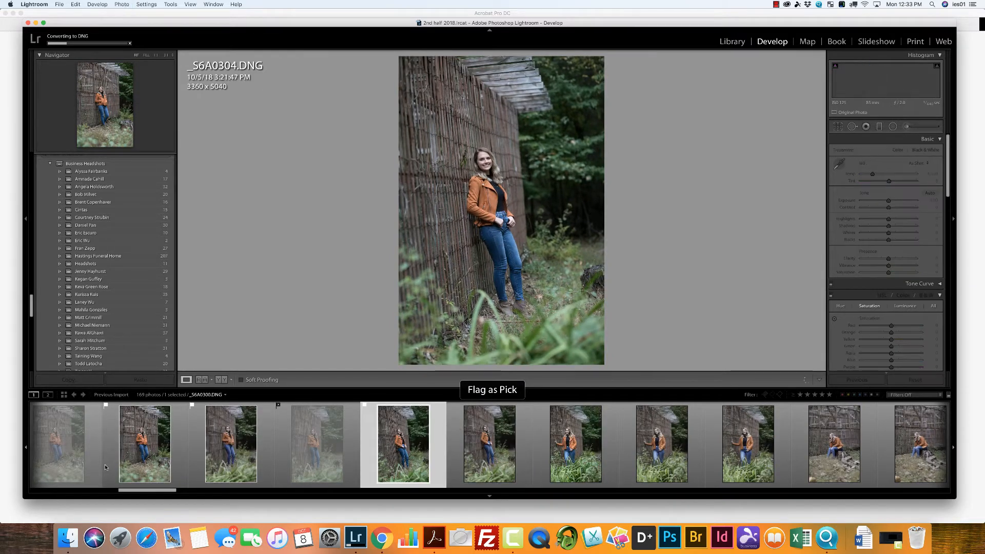
pyautogui.press('x')
pyautogui.press('p')
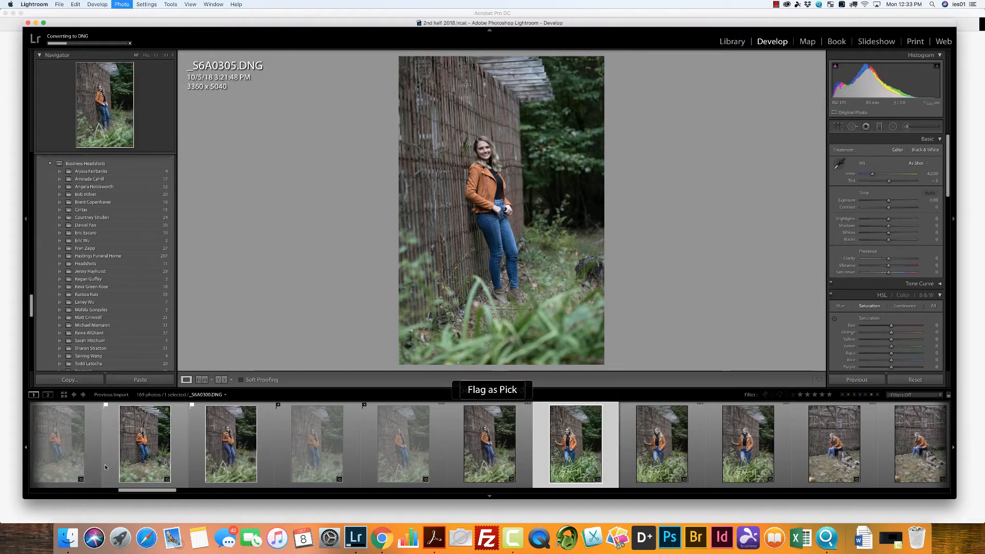
# Step: Flag _S6A0306 and _S6A0307, the poses with one hand on the wooden wall, as picks
pyautogui.press('x')
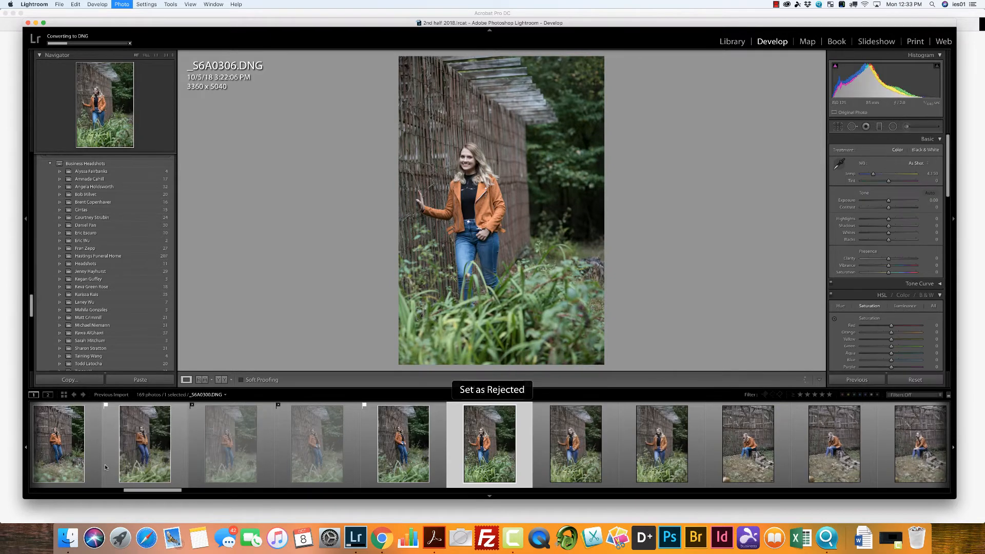
pyautogui.press('p')
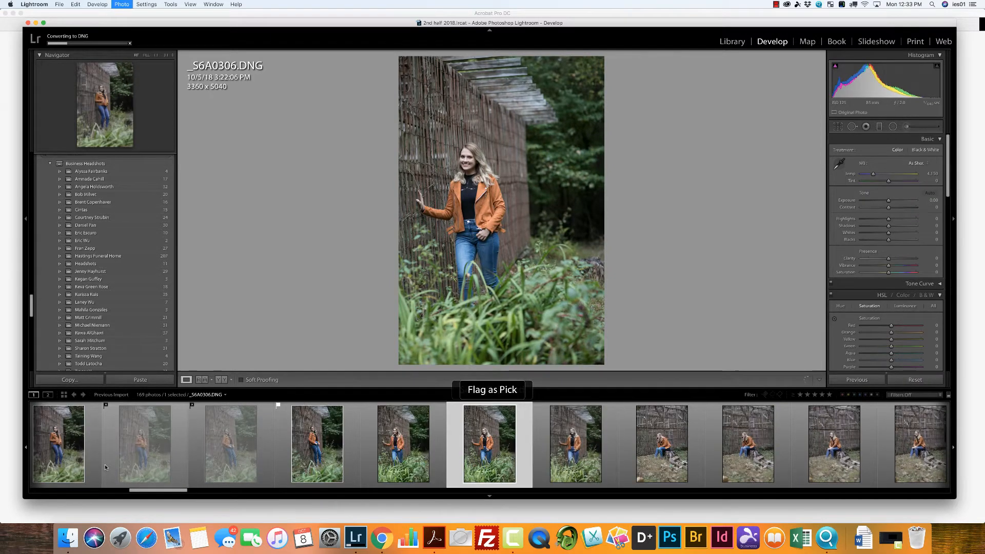
pyautogui.press('x')
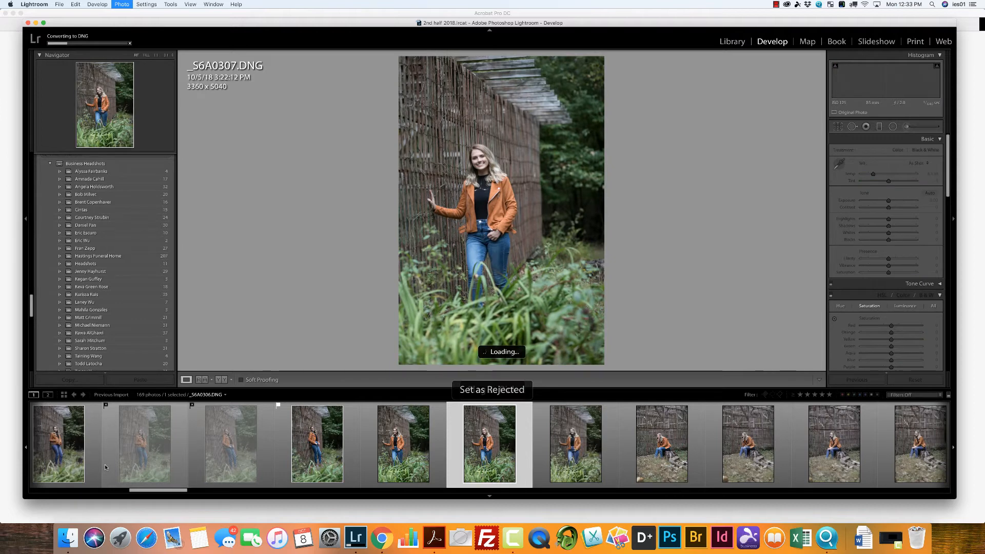
pyautogui.press('p')
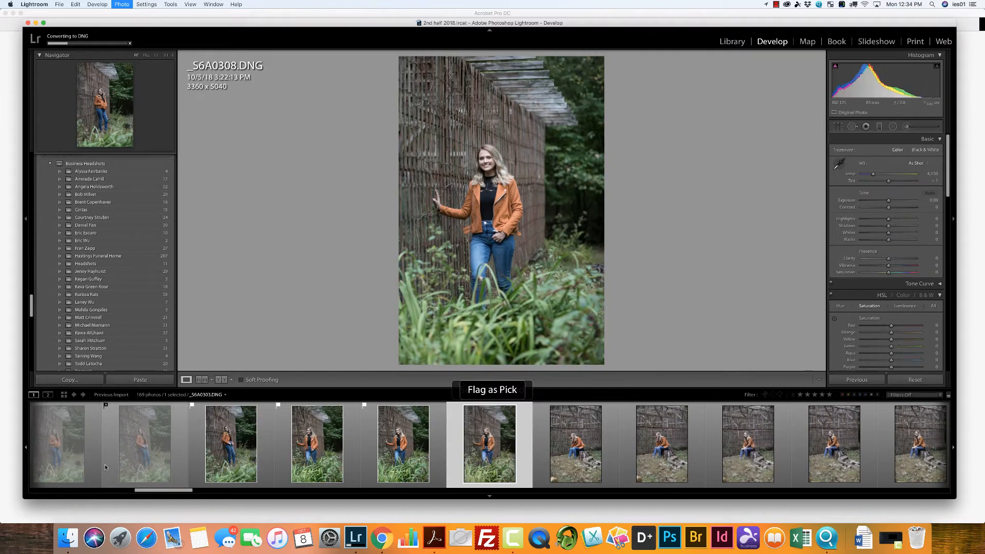
# Step: Change _S6A0307 to rejected, flag _S6A0308, _S6A0309 and _S6A0312 as picks, and reject _S6A0310, _S6A0311 and _S6A0313
pyautogui.press('x')
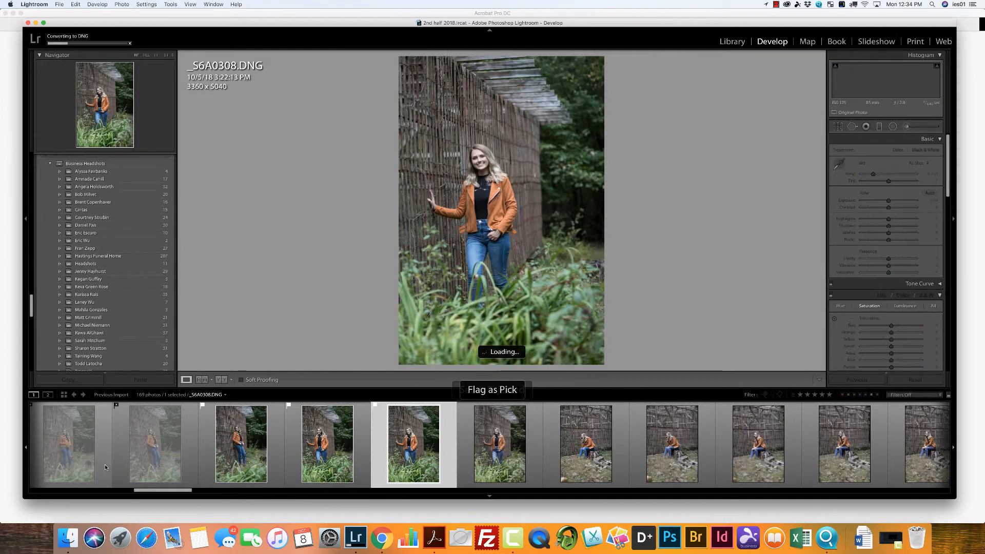
pyautogui.press('p')
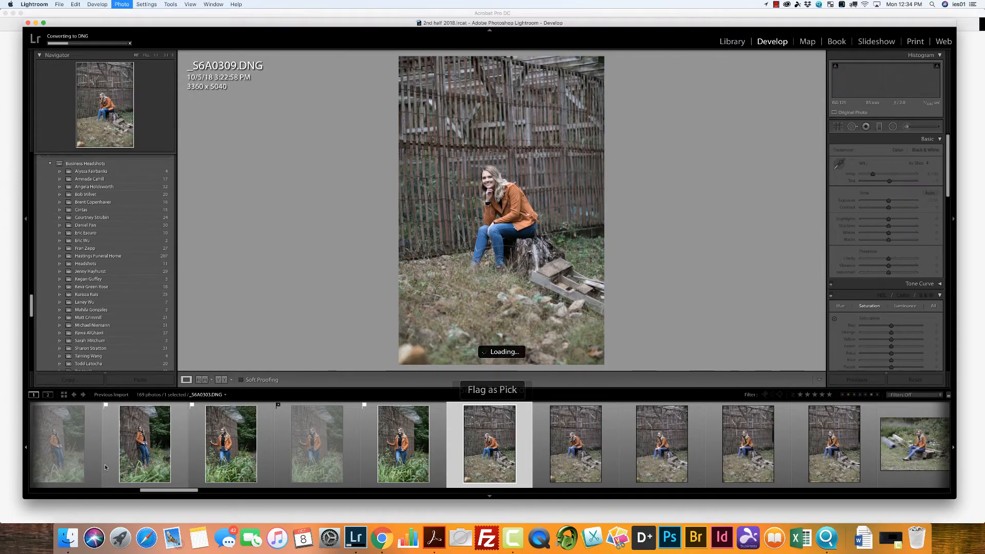
pyautogui.press('p')
pyautogui.press('x')
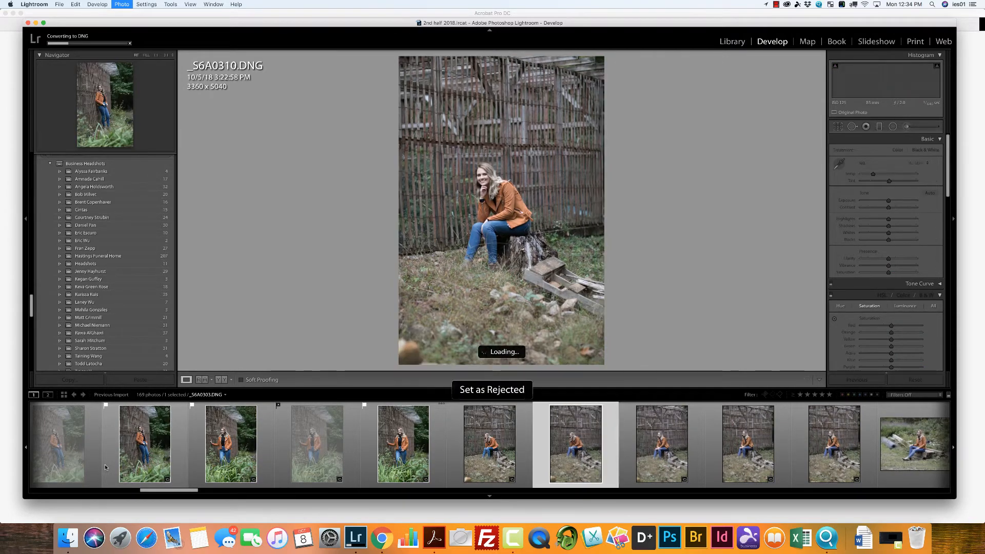
pyautogui.press('x')
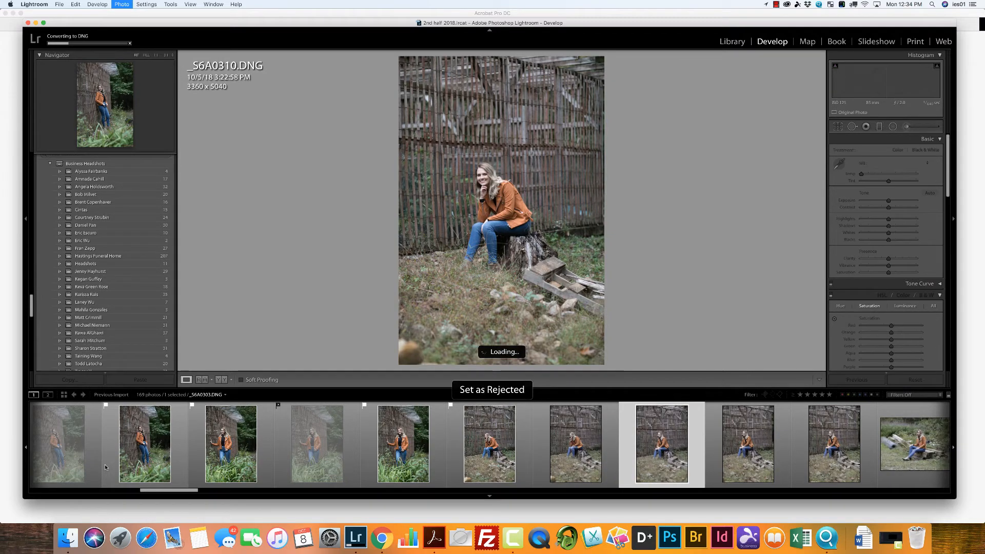
pyautogui.press('x')
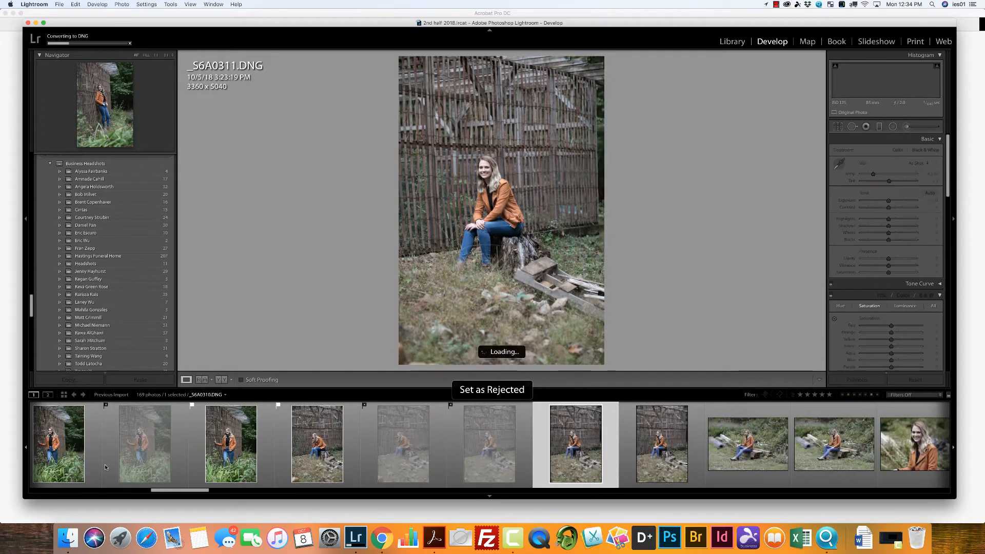
pyautogui.press('p')
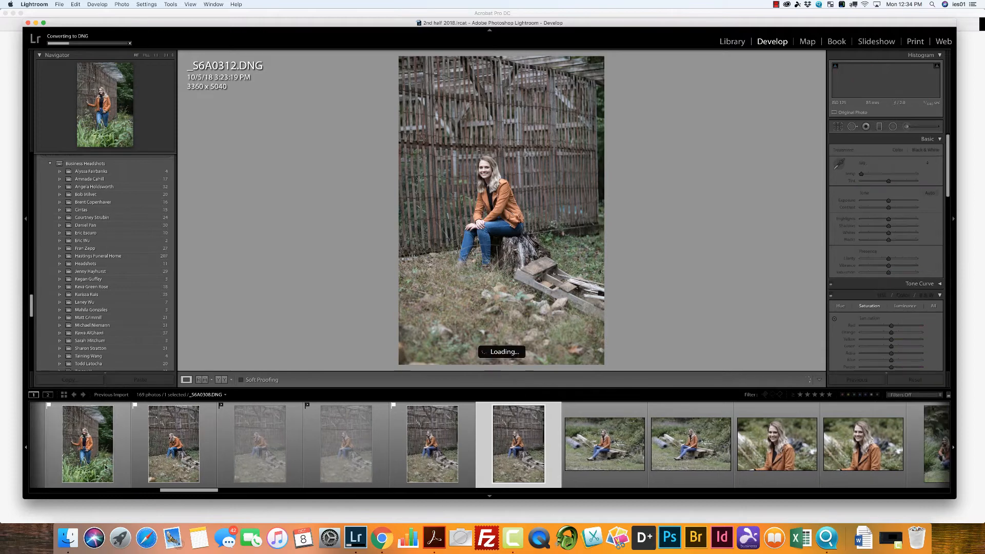
pyautogui.press('x')
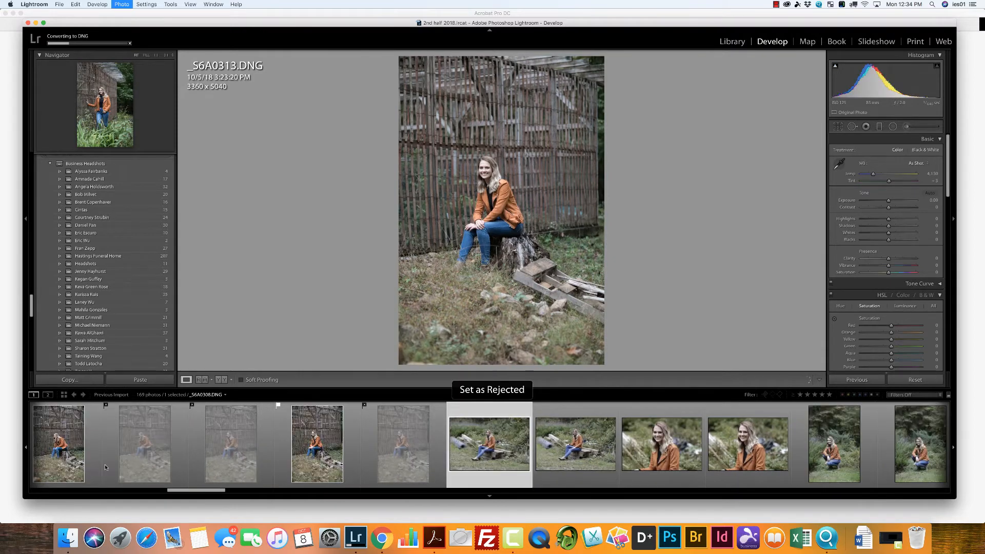
# Step: Flag _S6A0314 and _S6A0316, seated on the lumber pile, as picks and reject the similar frames _S6A0315 and _S6A0317
pyautogui.press('p')
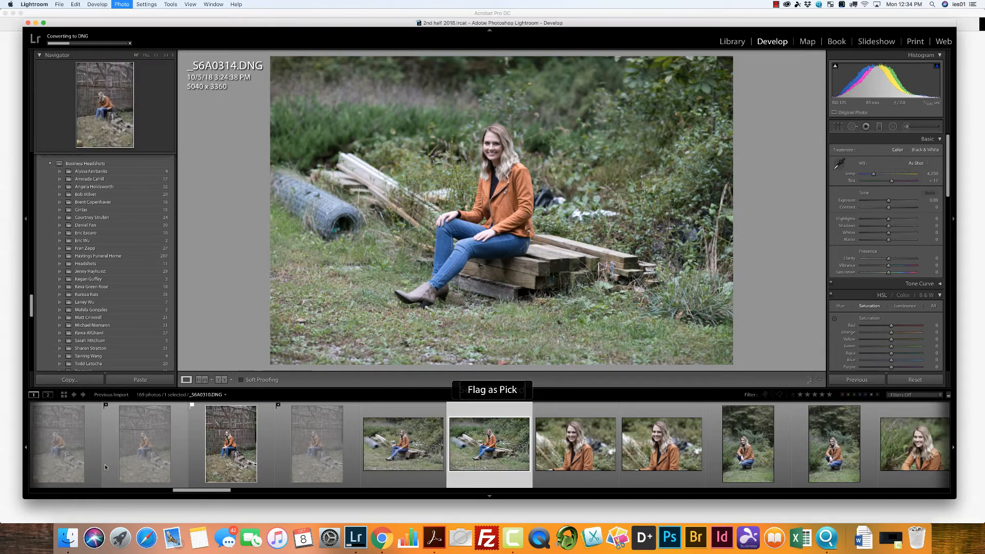
pyautogui.press('x')
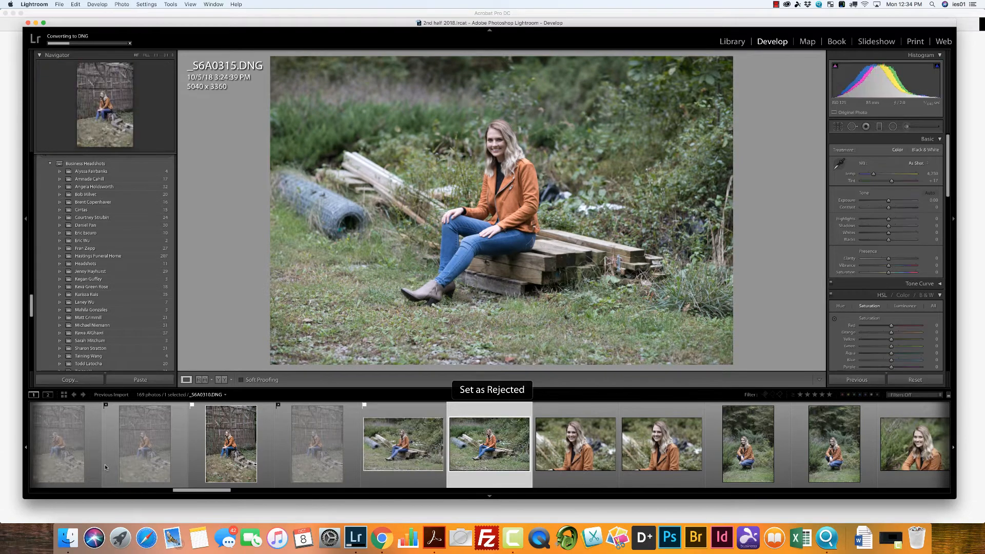
pyautogui.press('x')
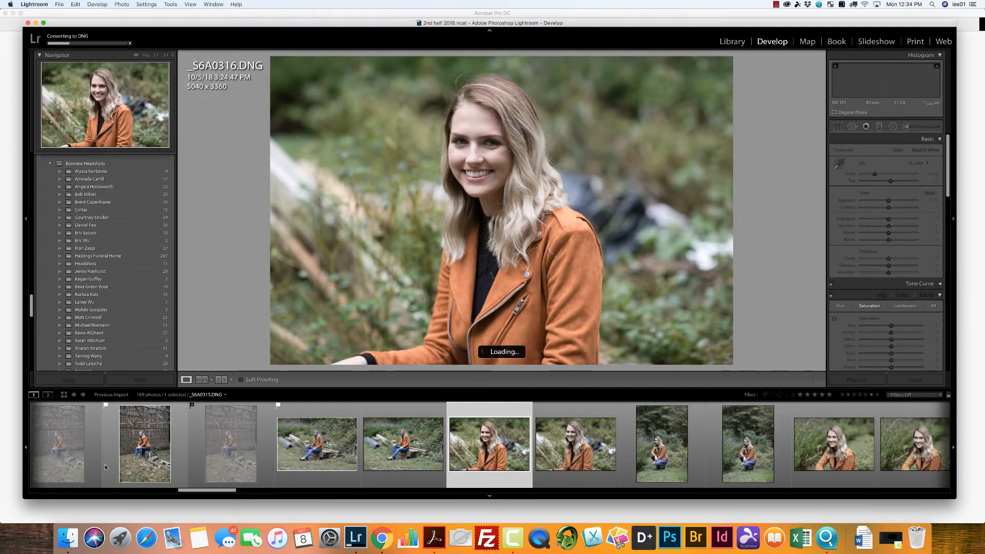
pyautogui.press('p')
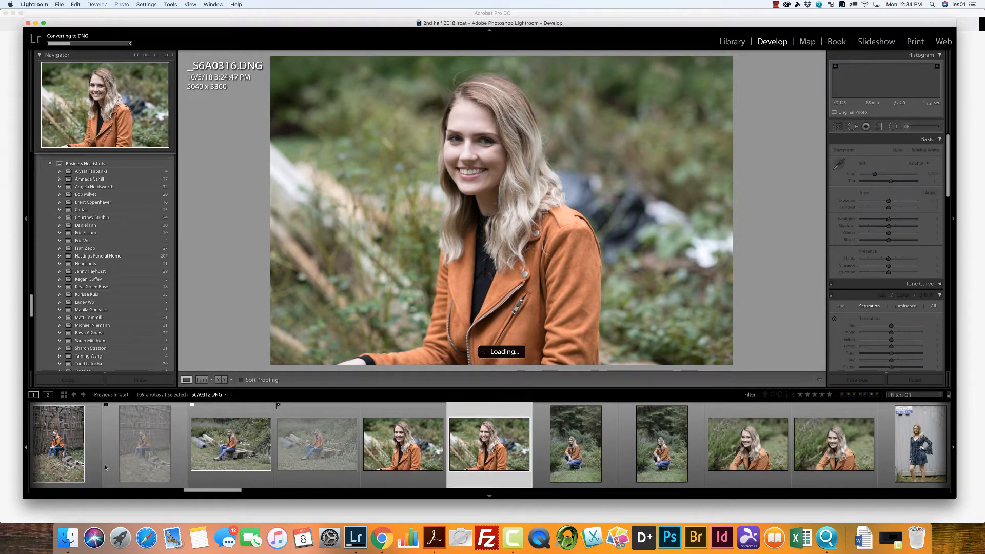
pyautogui.press('x')
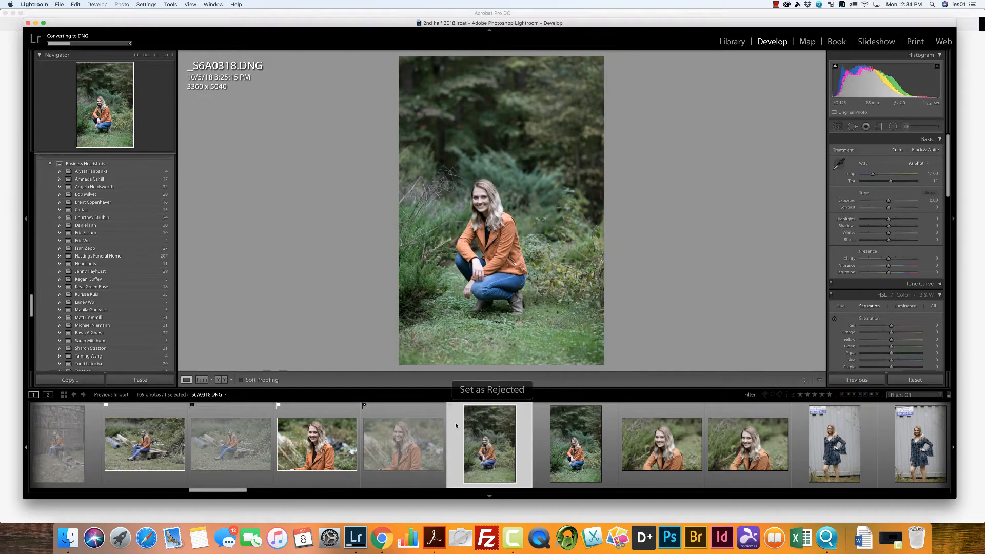
# Step: Flag _S6A0318 and _S6A0321 from the crouching poses as picks and reject _S6A0319 and _S6A0320
pyautogui.press('p')
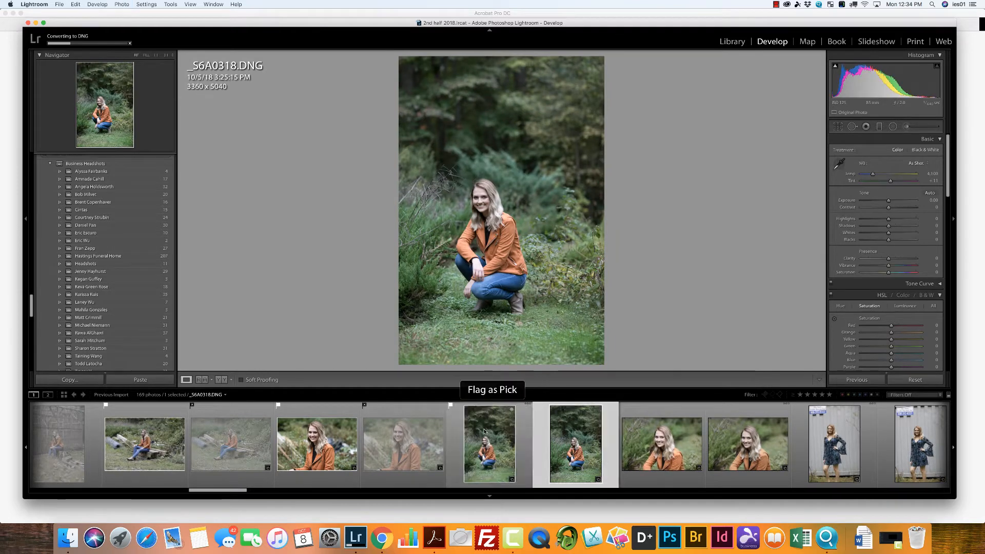
pyautogui.press('x')
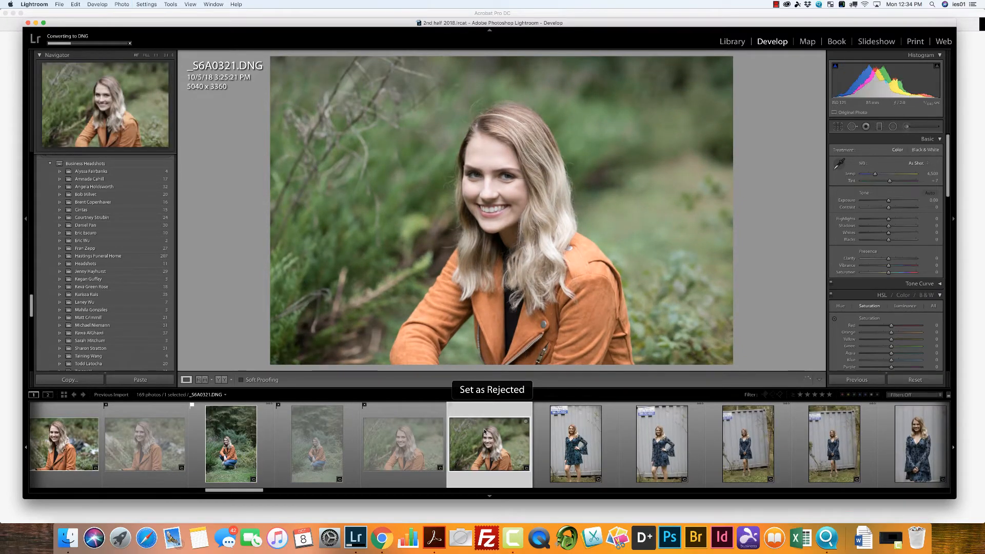
pyautogui.press('p')
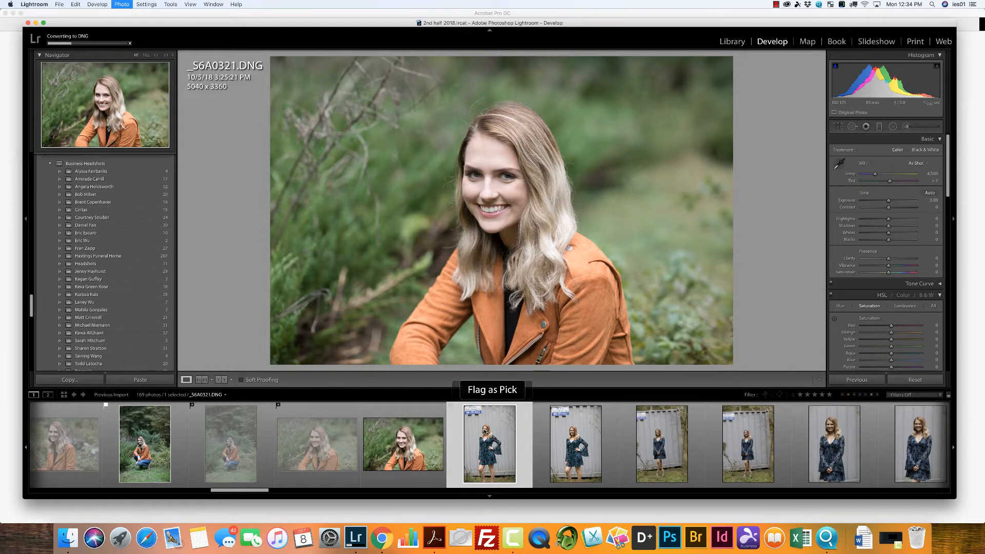
# Step: Flag _S6A0322 and _S6A0324, the blue dress poses at the metal container, as picks and reject _S6A0323 and _S6A0325
pyautogui.press('p')
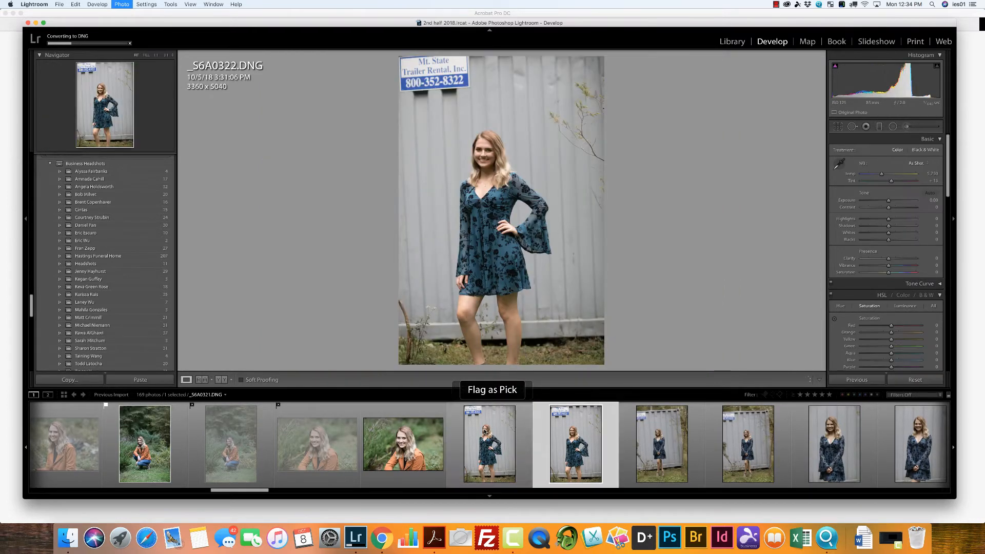
pyautogui.press('x')
pyautogui.press('x')
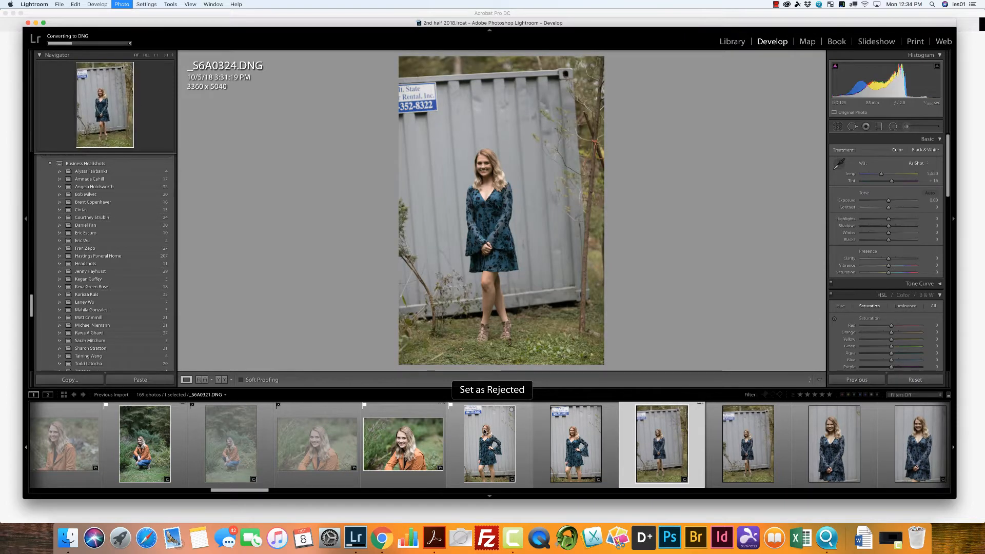
pyautogui.press('p')
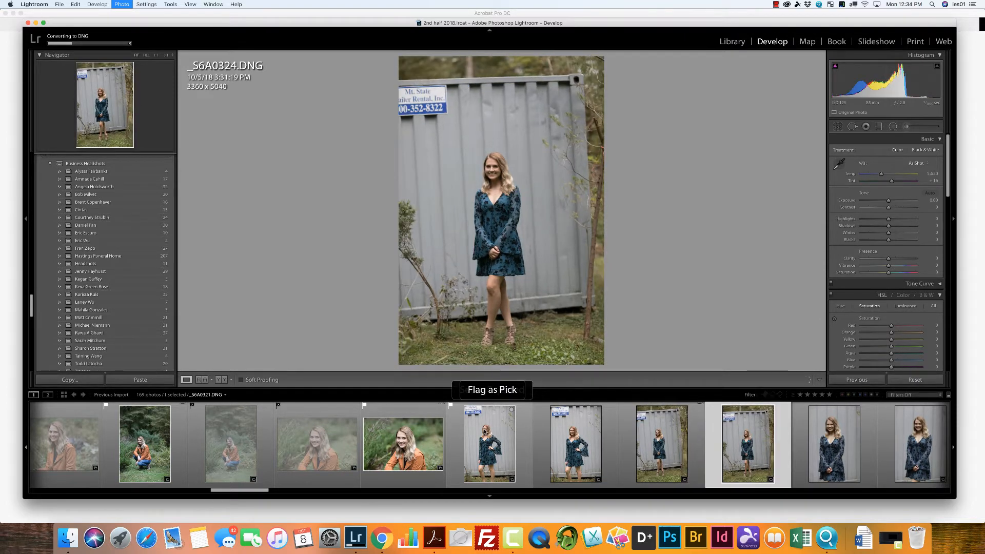
pyautogui.press('x')
pyautogui.press('x')
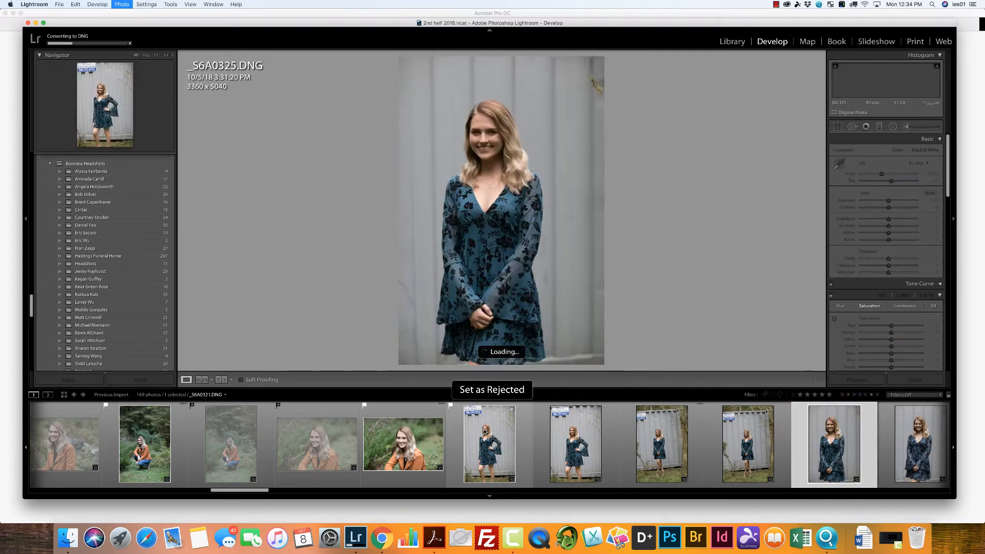
# Step: Flag _S6A0326 and _S6A0328 as picks and reject _S6A0327, _S6A0329 and _S6A0330
pyautogui.press('p')
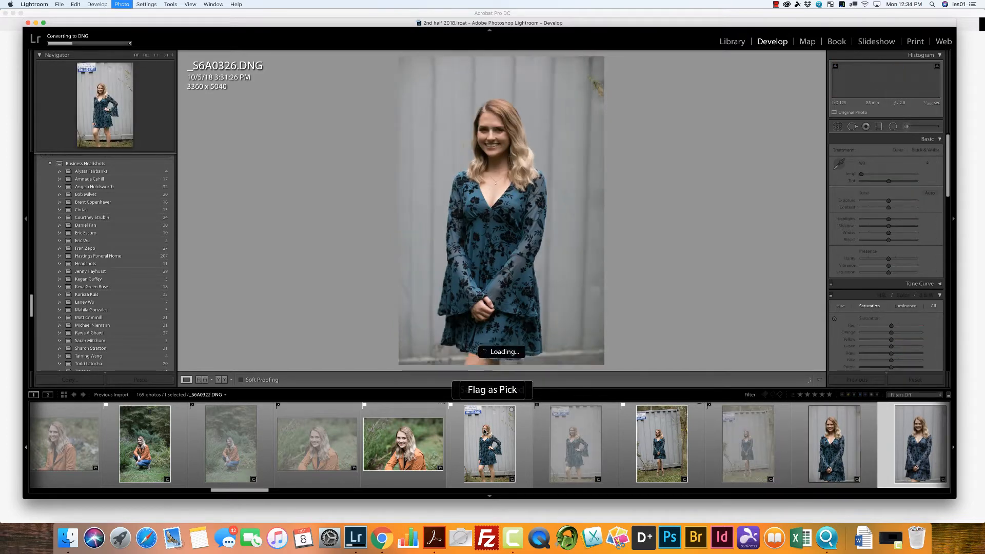
pyautogui.press('x')
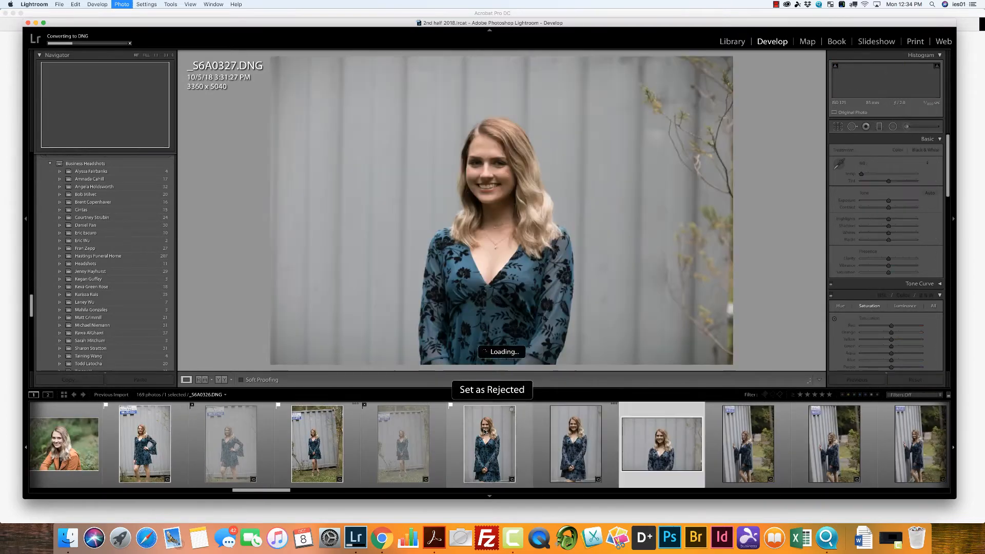
pyautogui.press('p')
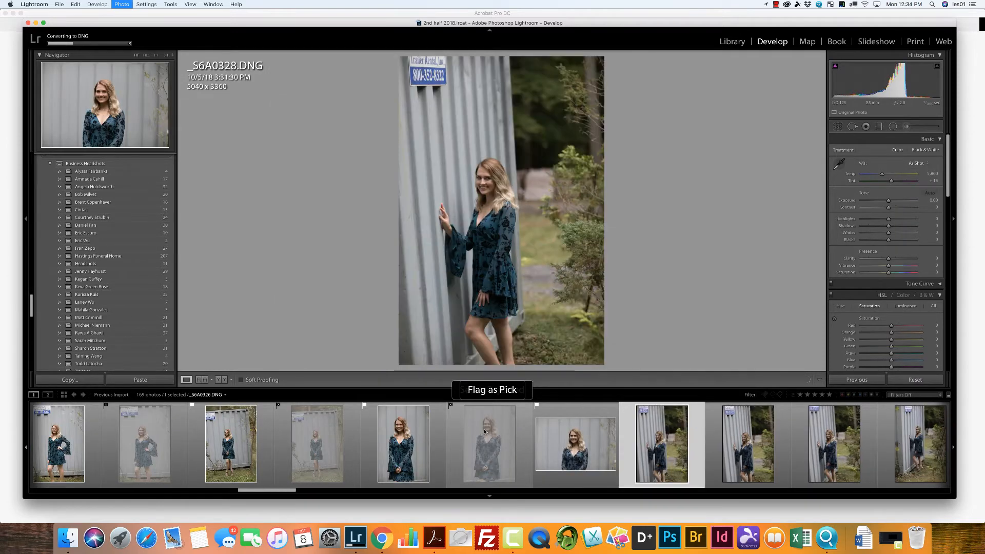
pyautogui.press('x')
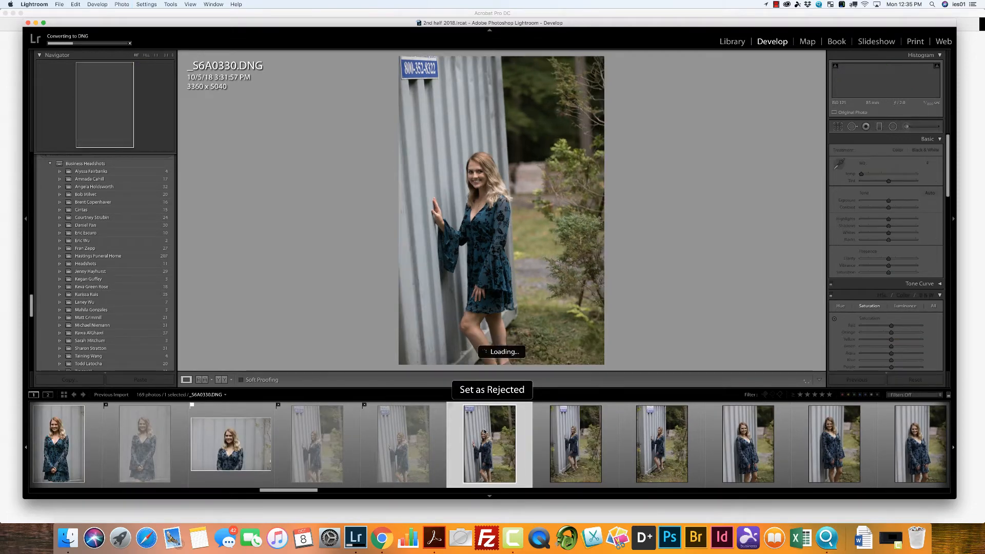
# Step: Flag _S6A0331 and _S6A0333, with one hand on the container, as picks and reject _S6A0332
pyautogui.press('p')
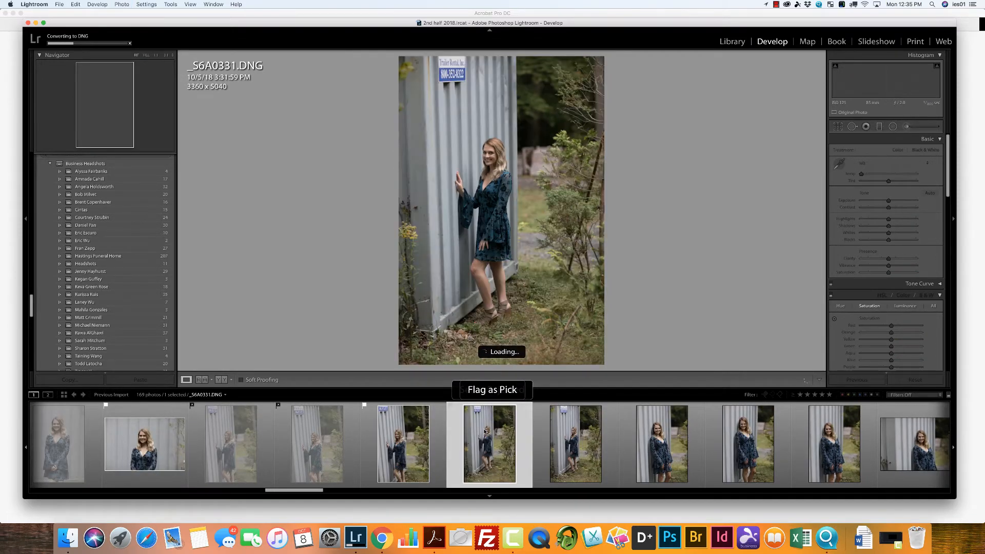
pyautogui.press('x')
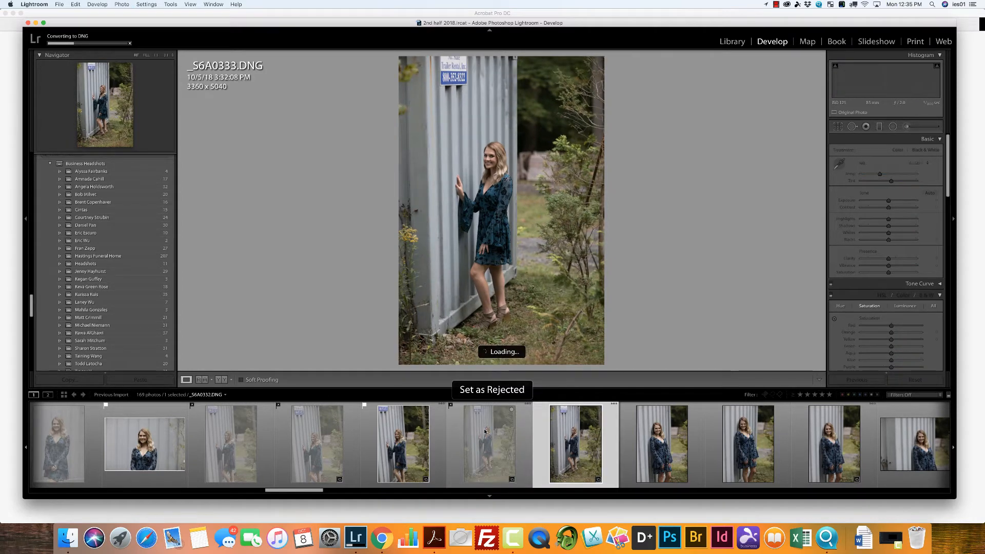
pyautogui.press('p')
pyautogui.press('x')
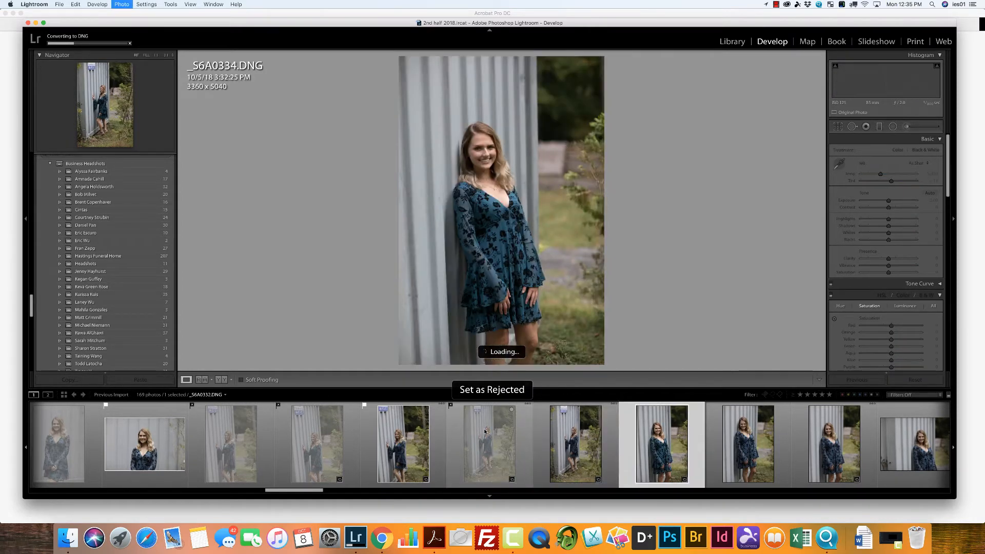
# Step: Flag _S6A0334, _S6A0335 and _S6A0337, leaning against the container, as picks and reject _S6A0336
pyautogui.press('p')
pyautogui.press('x')
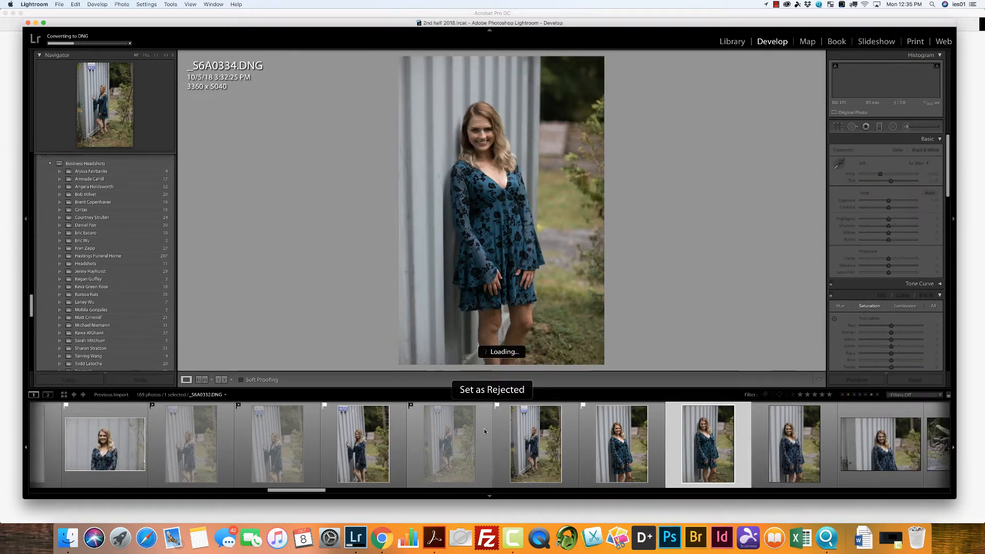
pyautogui.press('p')
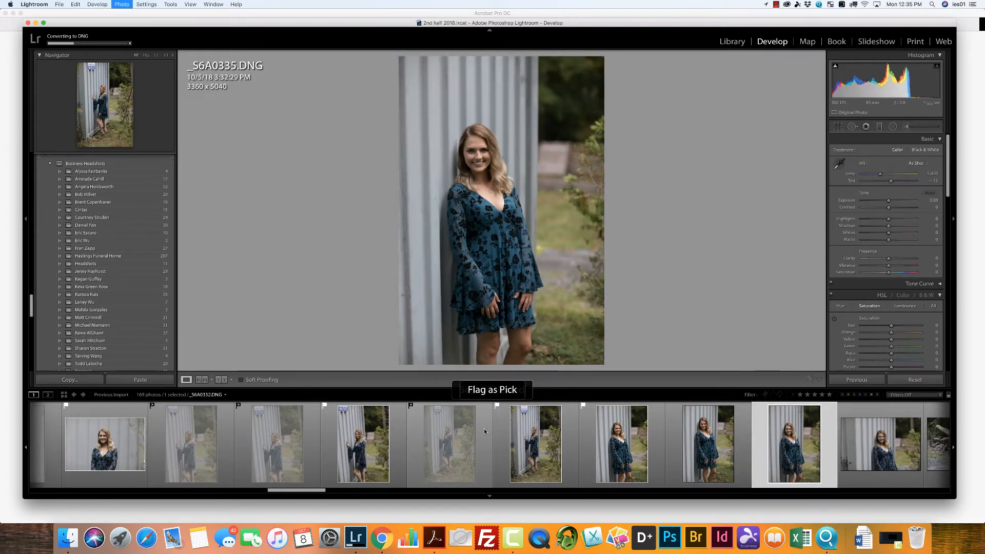
pyautogui.press('x')
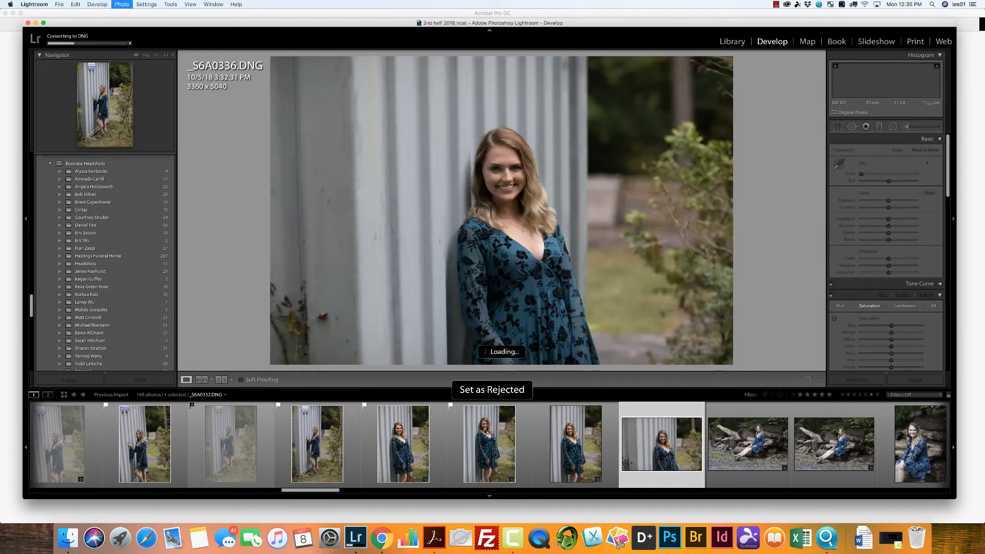
pyautogui.press('p')
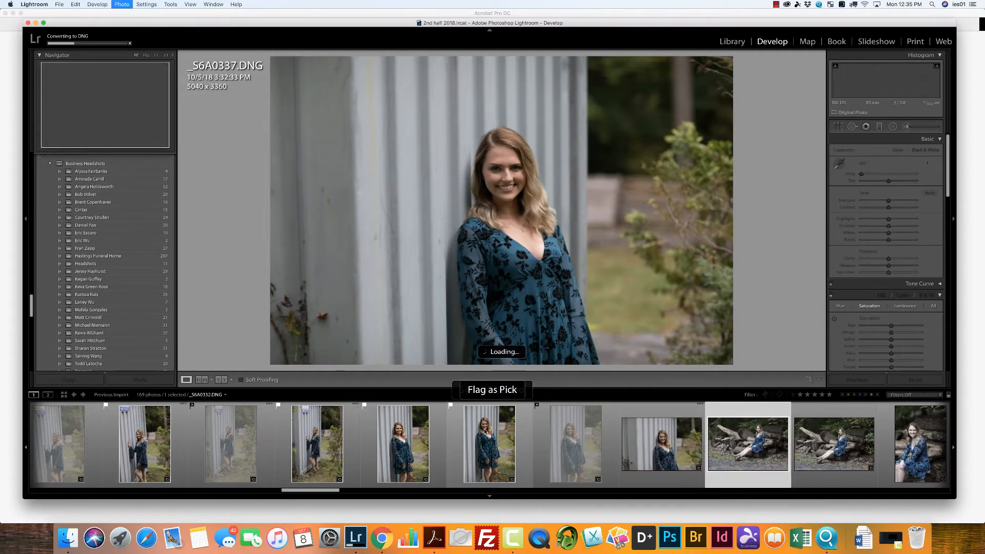
# Step: Flag _S6A0338 and _S6A0340 from the log pile poses as picks and reject _S6A0339 and _S6A0341
pyautogui.press('x')
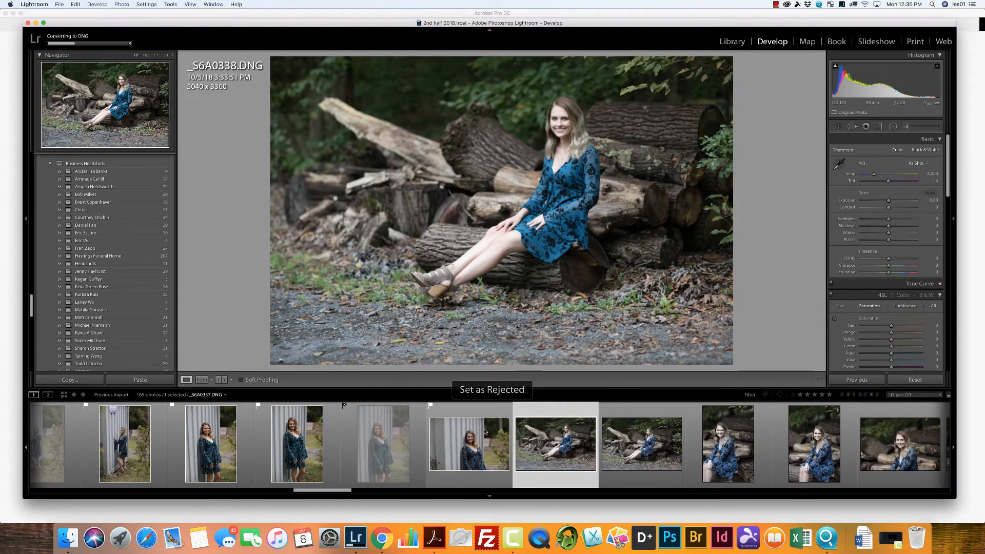
pyautogui.press('p')
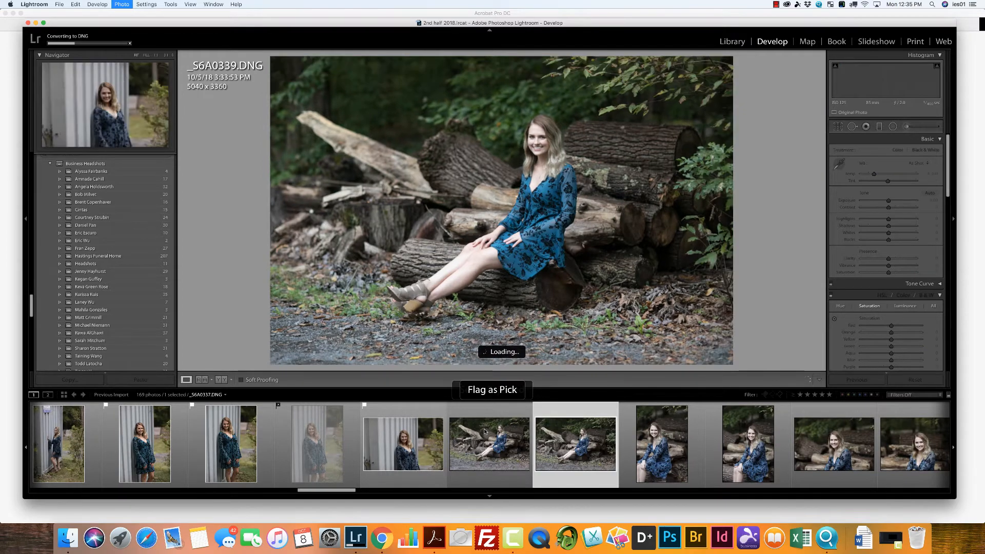
pyautogui.press('x')
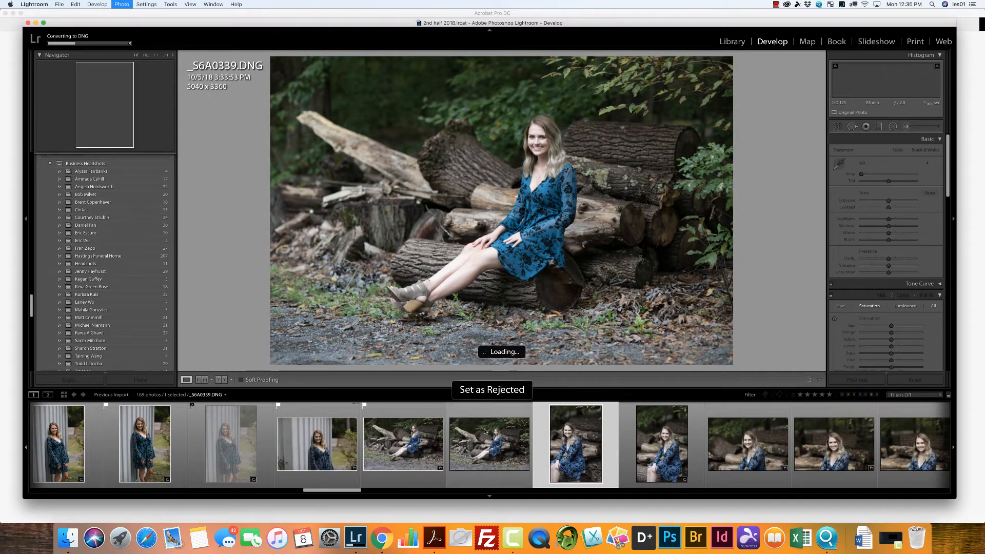
pyautogui.press('p')
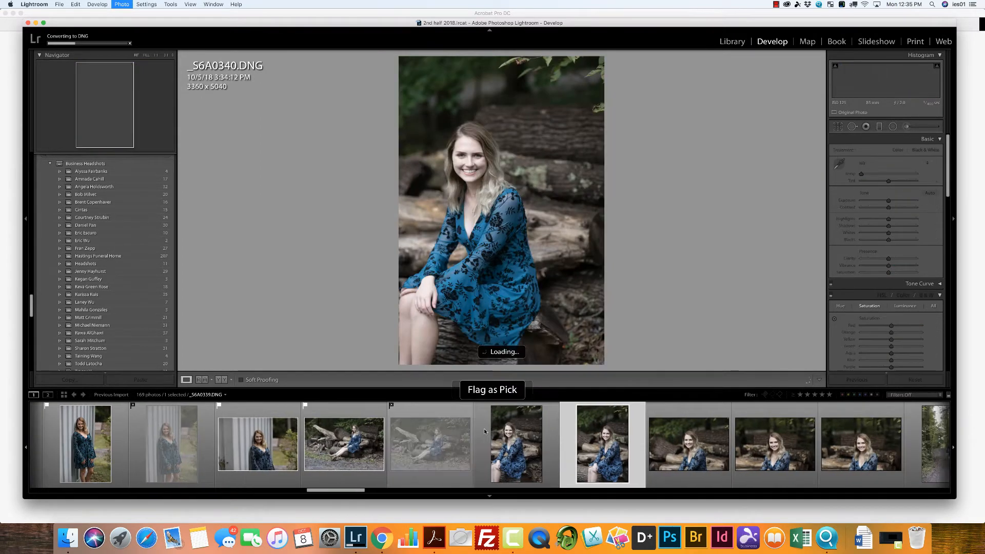
pyautogui.press('x')
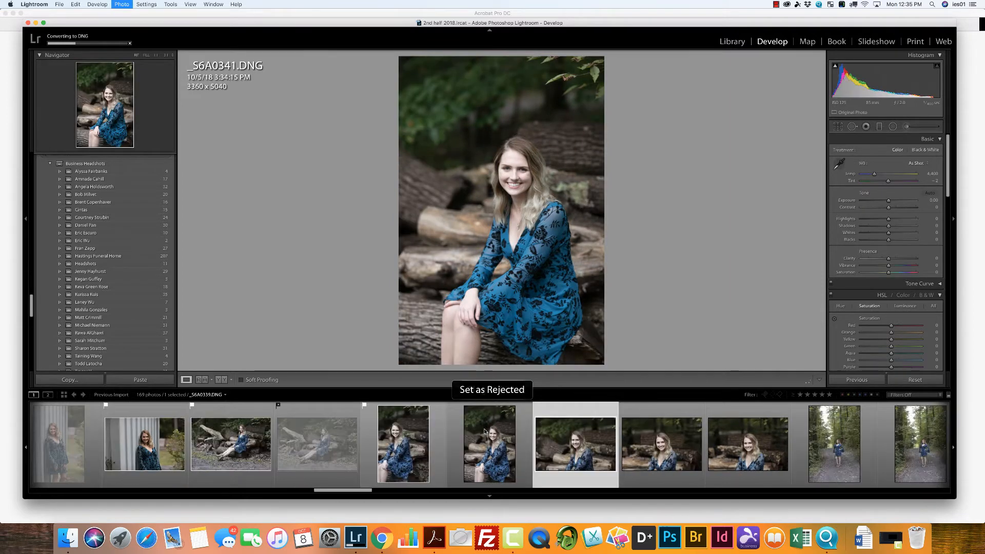
# Step: Reject the log pile close-ups _S6A0342 and _S6A0343 and flag _S6A0344 as a pick
pyautogui.press('x')
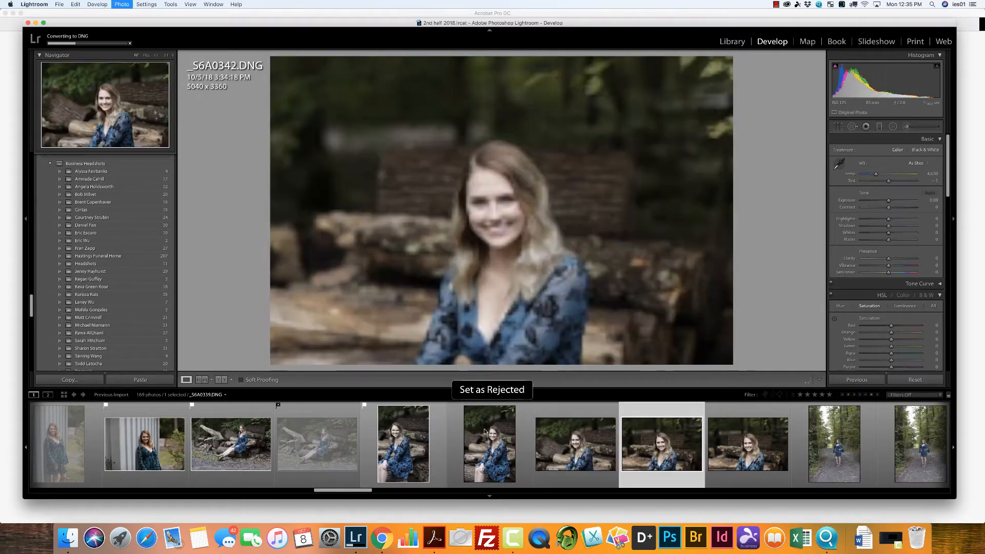
pyautogui.press('x')
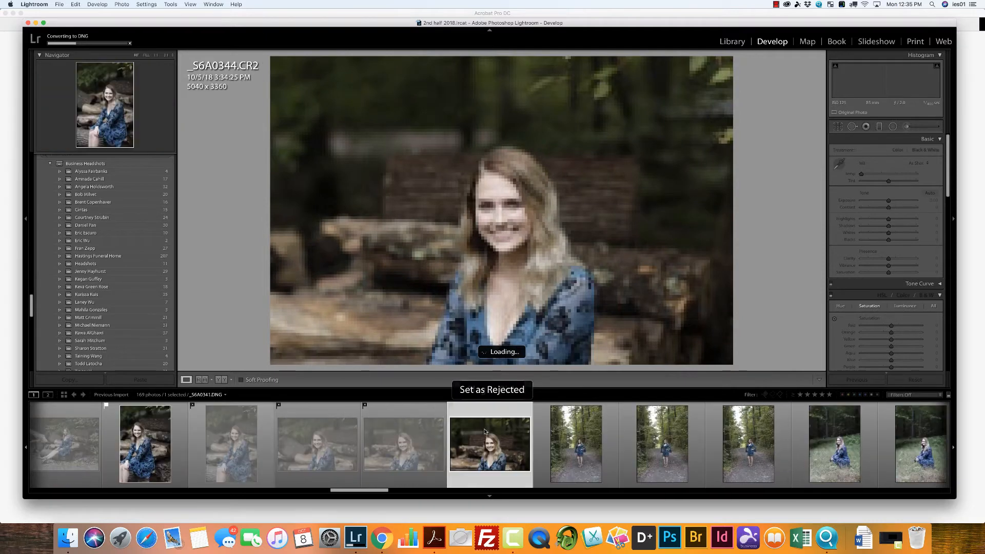
pyautogui.press('p')
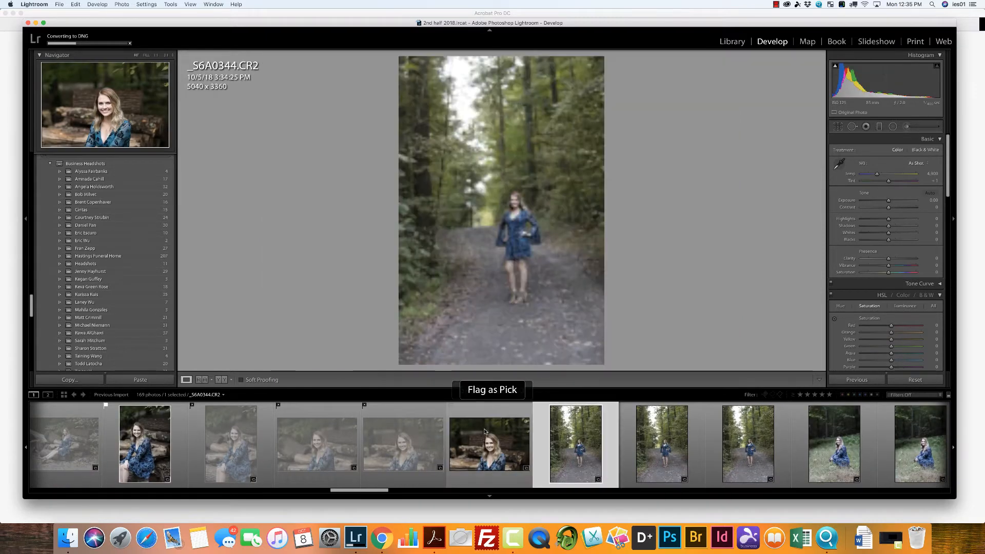
# Step: Flag _S6A0345, standing on the wooded path, as a pick and reject _S6A0346 and _S6A0347
pyautogui.press('p')
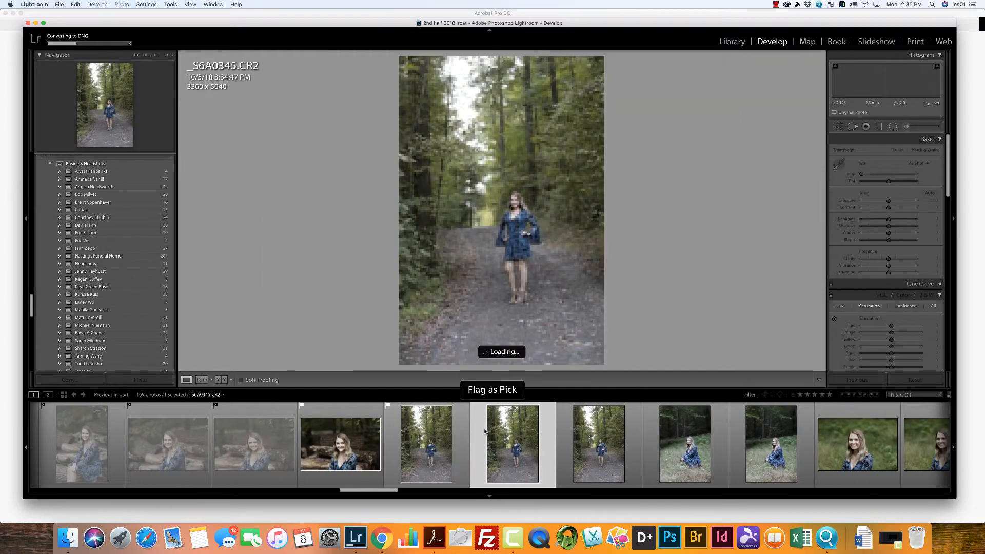
pyautogui.press('x')
pyautogui.press('Right')
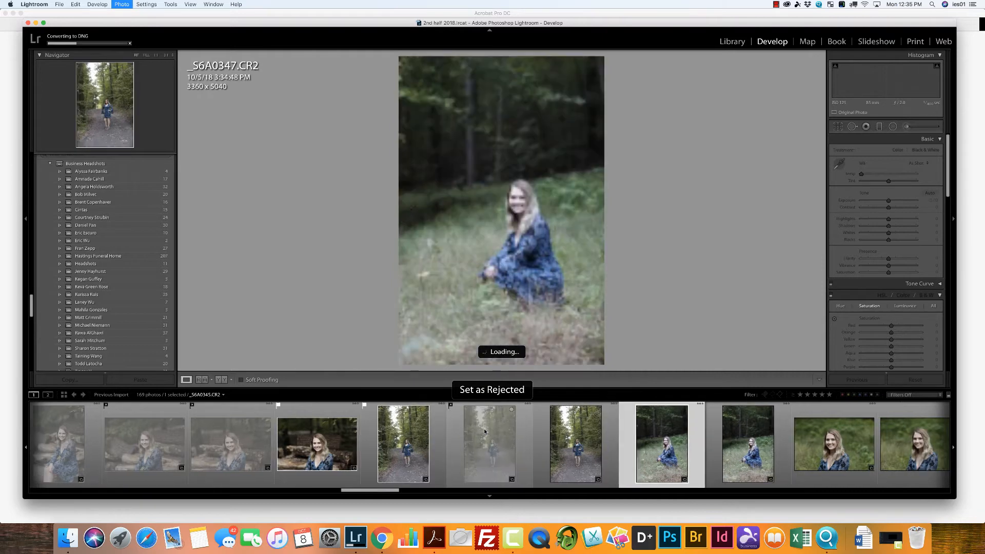
pyautogui.press('x')
# Step: Flag _S6A0348 and _S6A0350 from the grass poses as picks and reject _S6A0349 and _S6A0351
pyautogui.press('p')
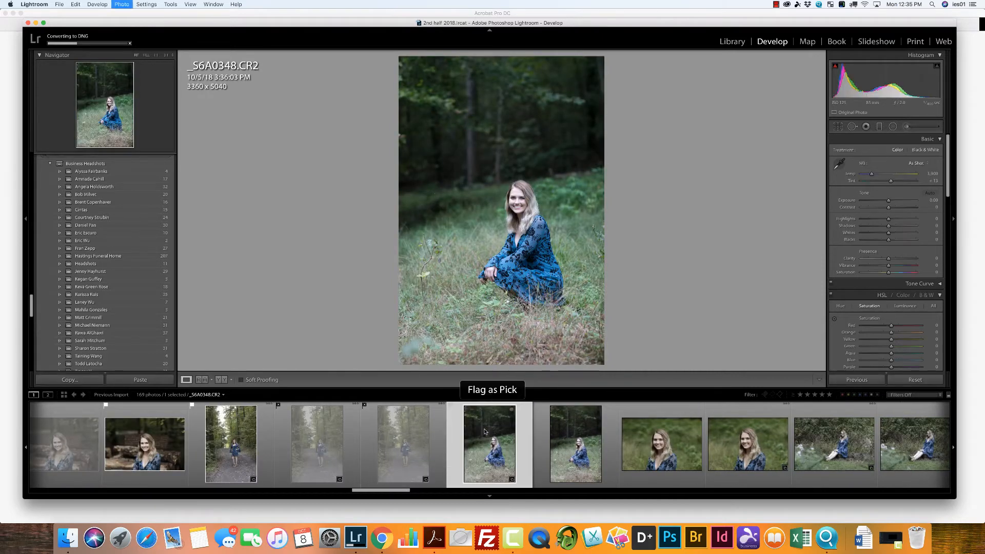
pyautogui.press('x')
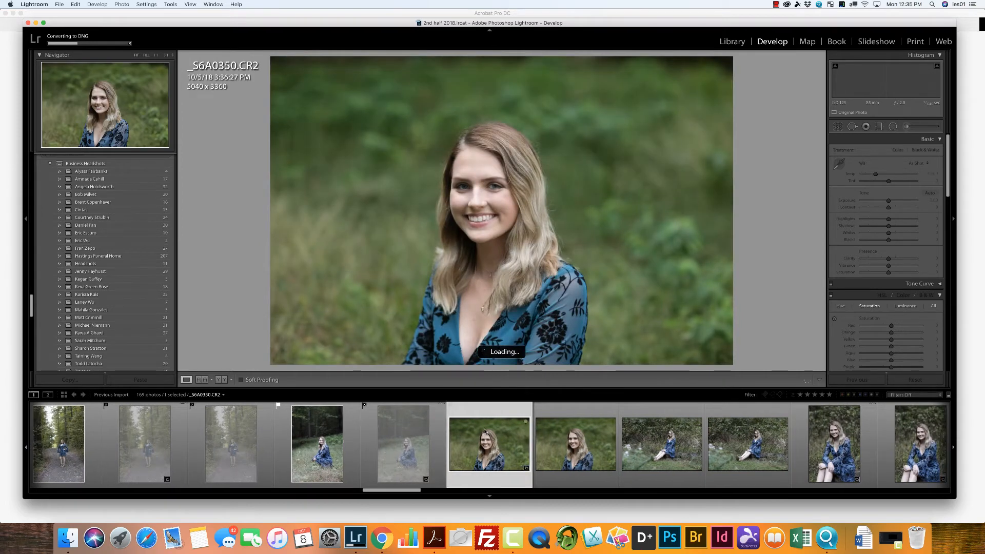
pyautogui.press('p')
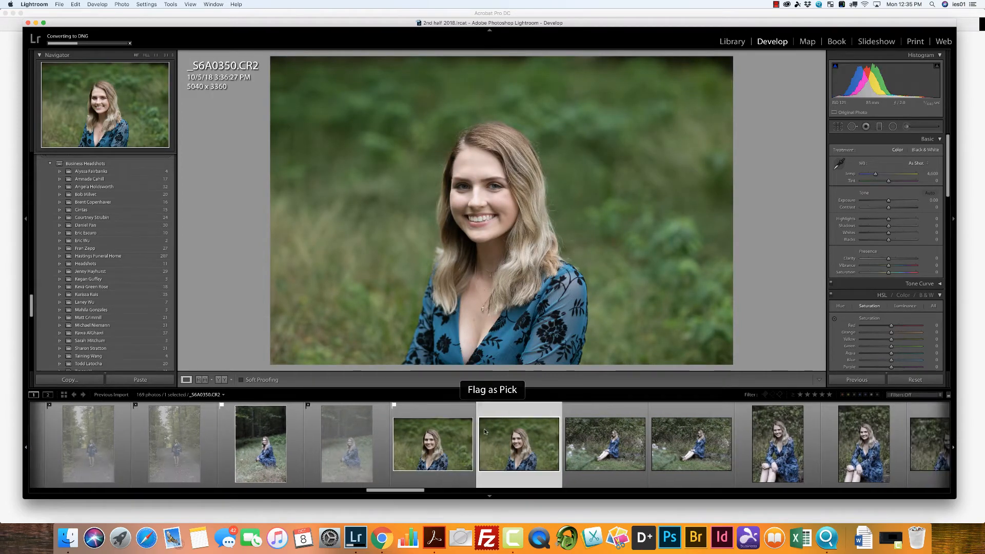
pyautogui.press('x')
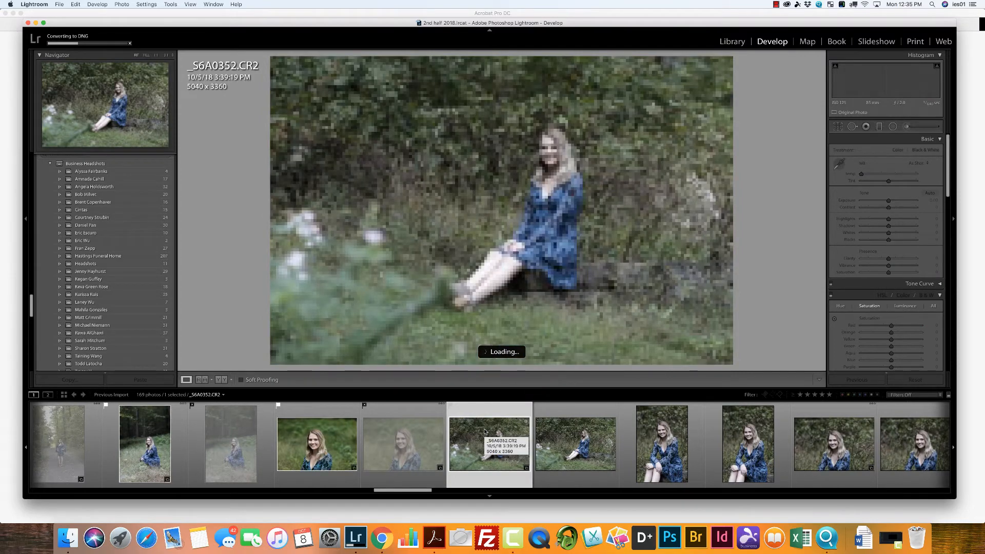
# Step: Flag _S6A0352, _S6A0354 and _S6A0356, seated in front of the bushes, as picks and reject _S6A0353, _S6A0355 and _S6A0357
pyautogui.press('p')
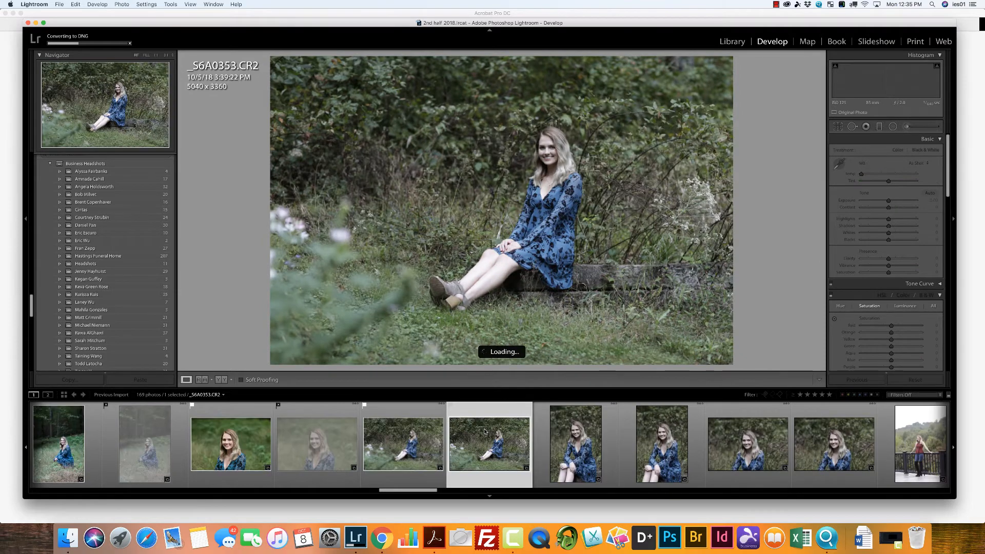
pyautogui.press('x')
pyautogui.press('p')
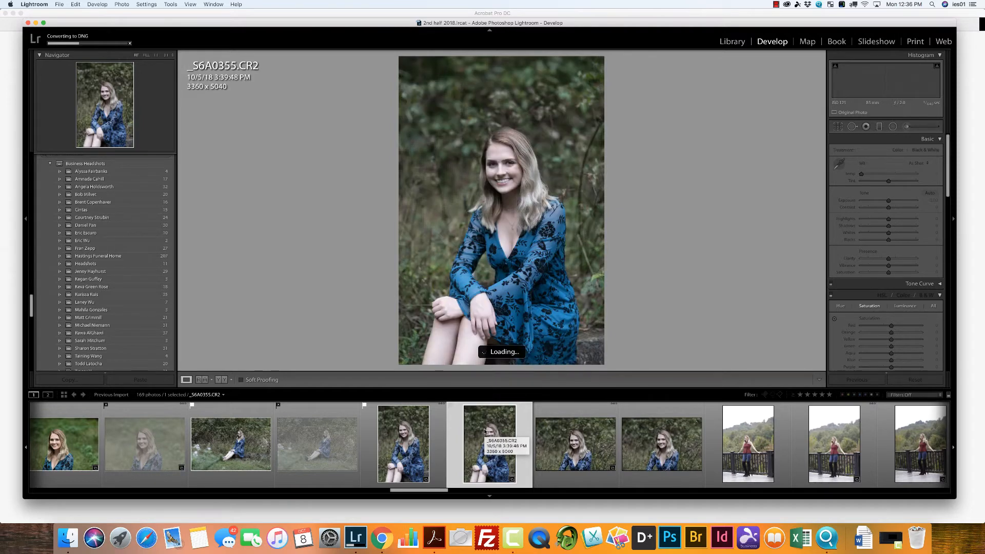
pyautogui.press('x')
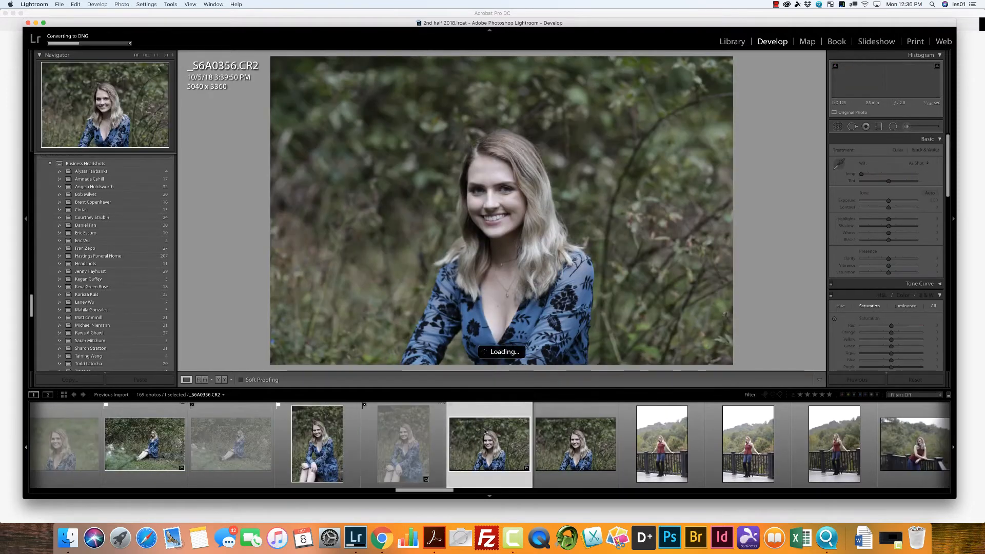
pyautogui.press('p')
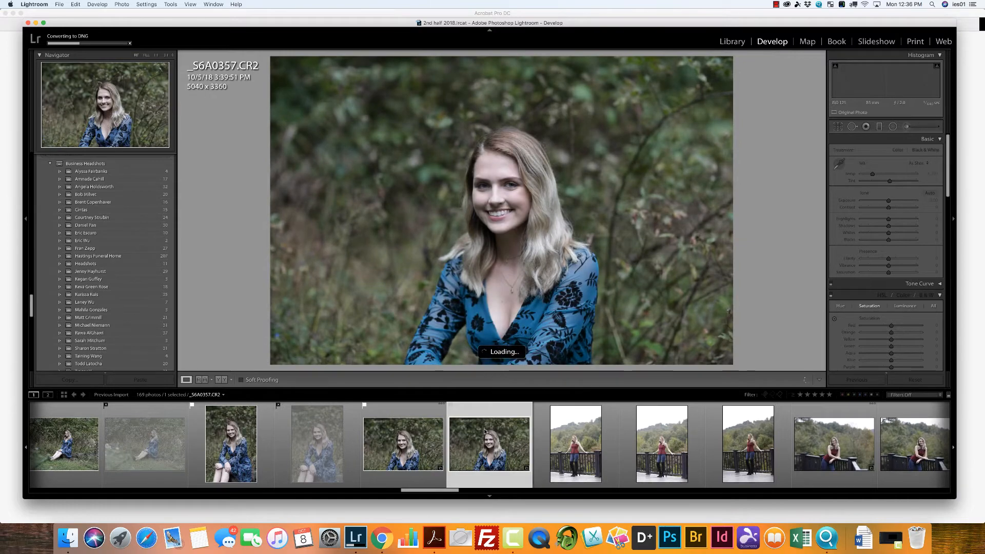
pyautogui.press('x')
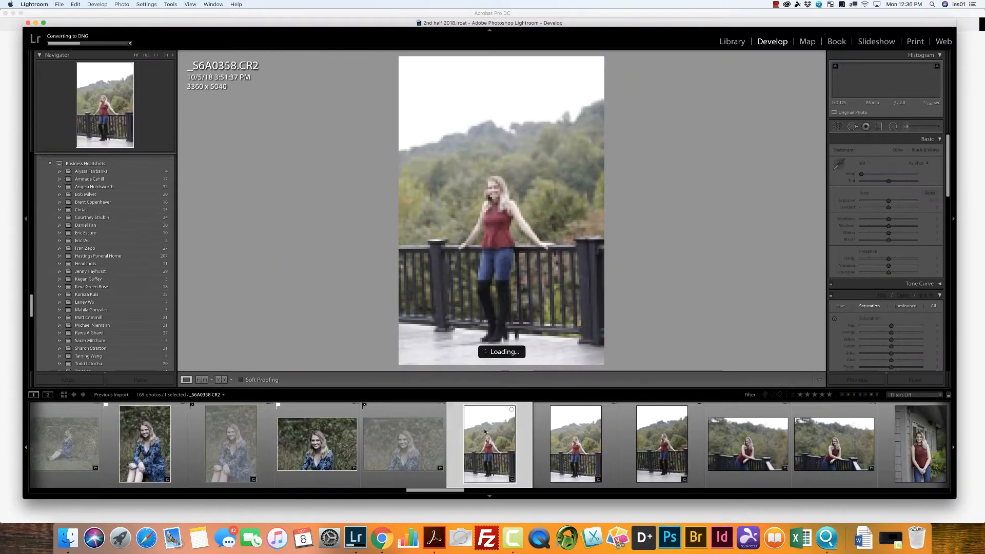
# Step: Flag _S6A0358 and _S6A0361 from the deck railing poses as picks and reject _S6A0359, _S6A0360 and _S6A0362
pyautogui.press('p')
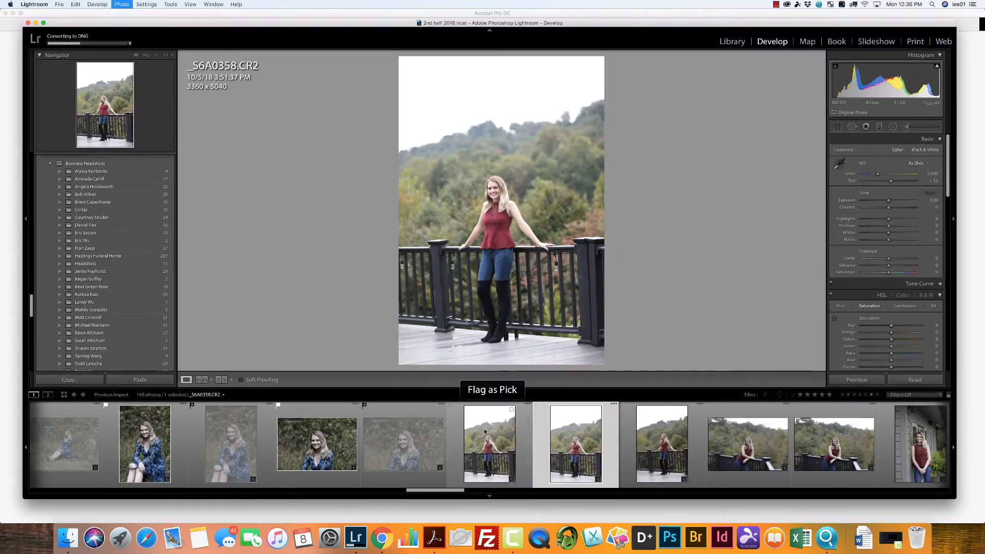
pyautogui.press('x')
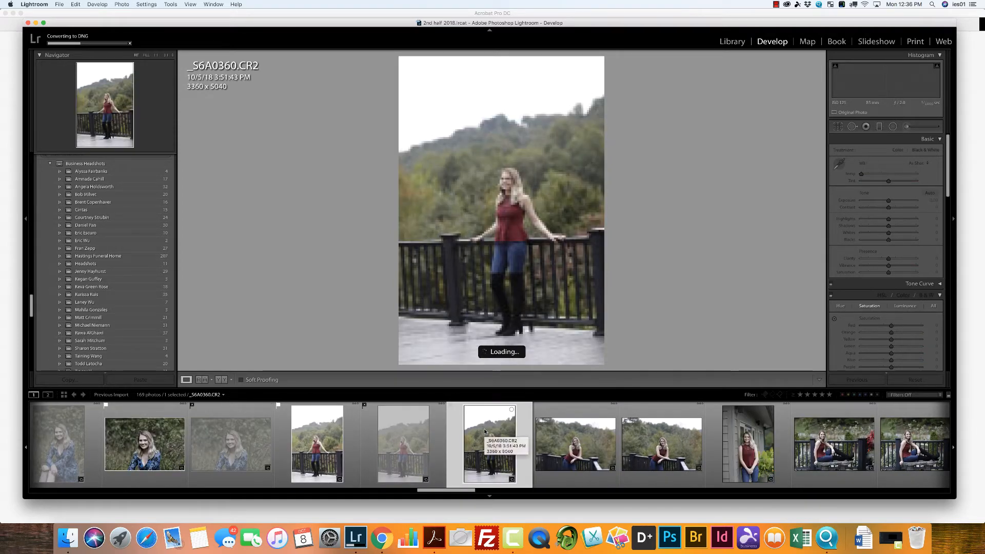
pyautogui.press('x')
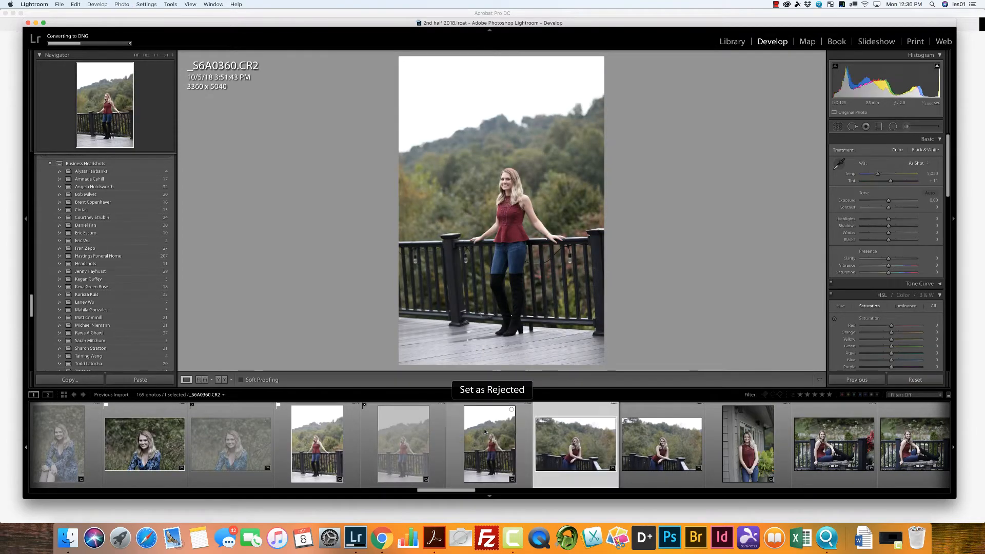
pyautogui.press('p')
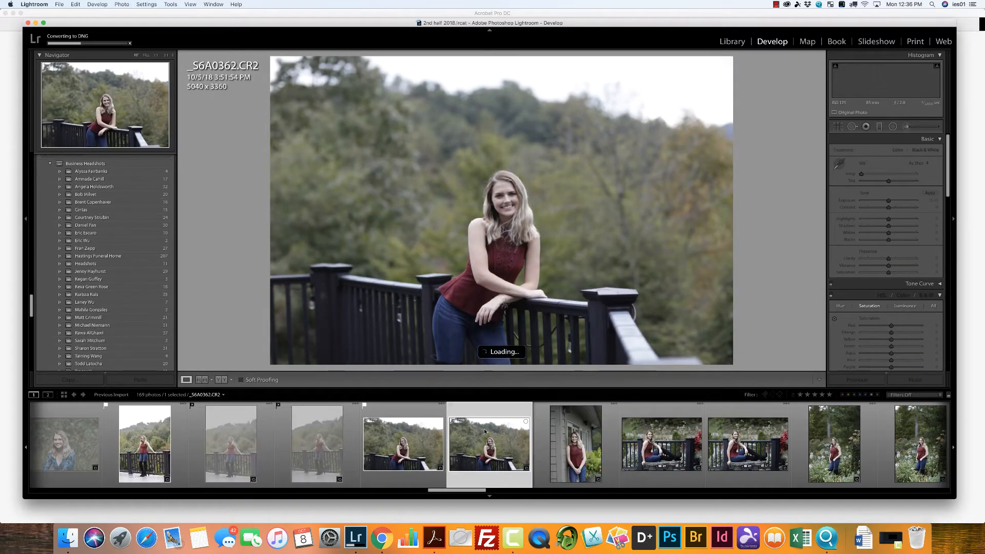
pyautogui.press('x')
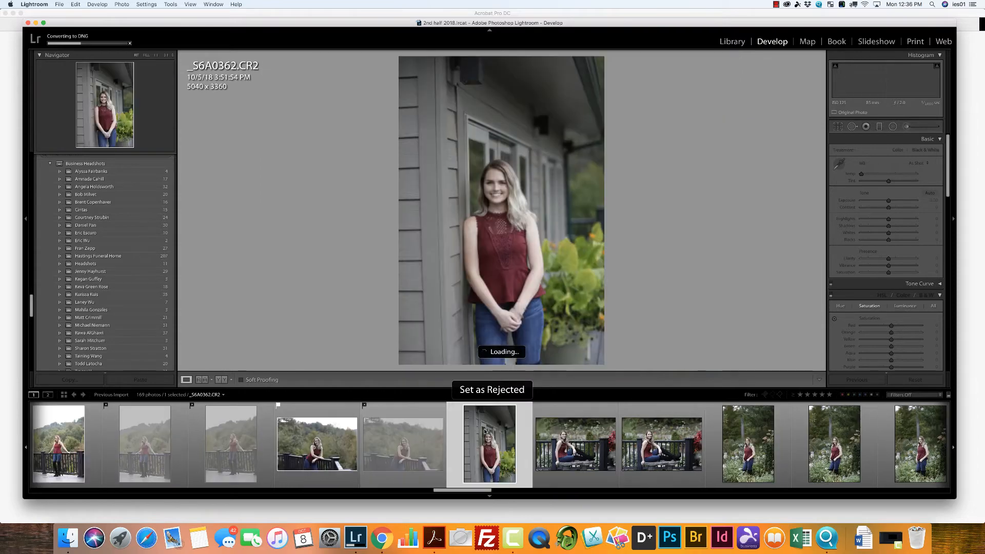
# Step: Flag _S6A0364, seated on the stone bench, as a pick and reject _S6A0363 and _S6A0365
pyautogui.press('x')
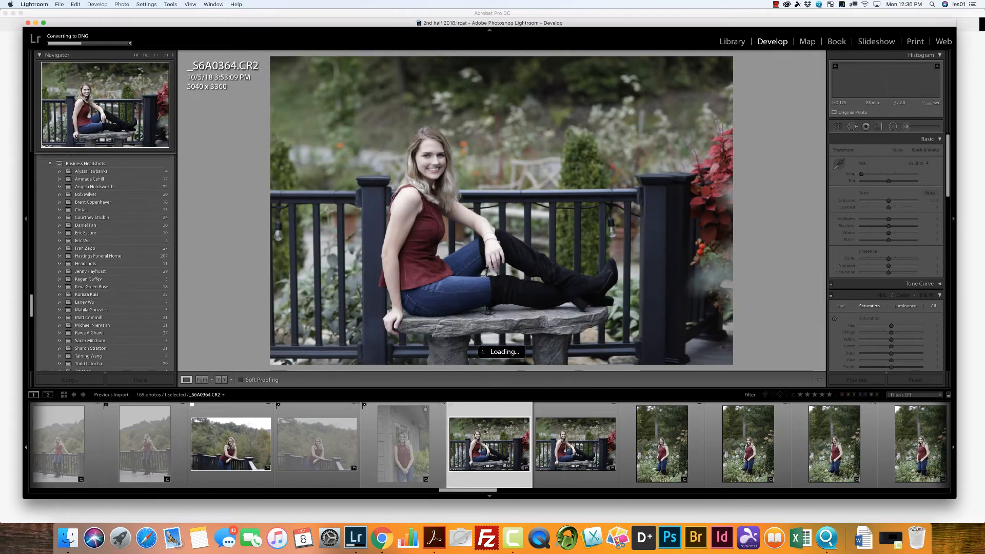
pyautogui.press('p')
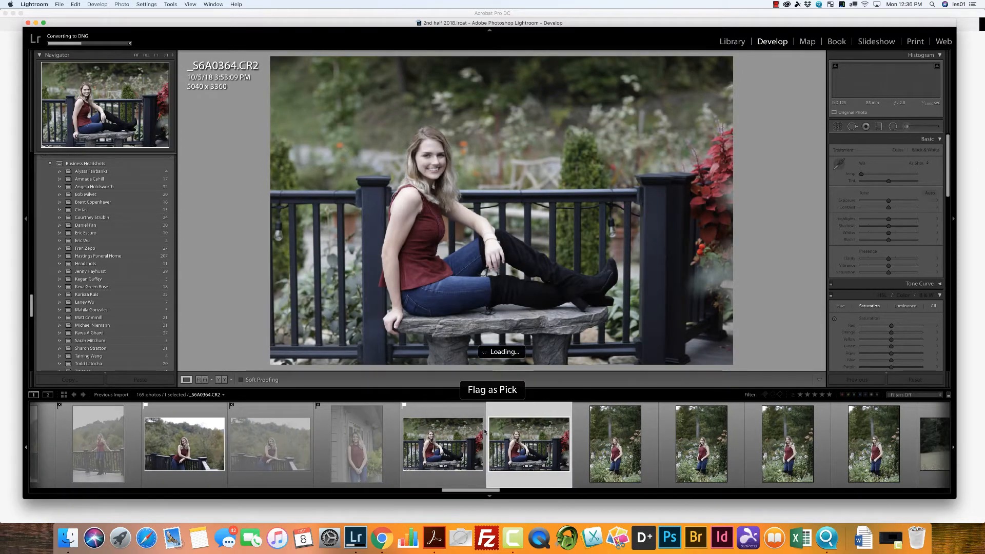
pyautogui.press('x')
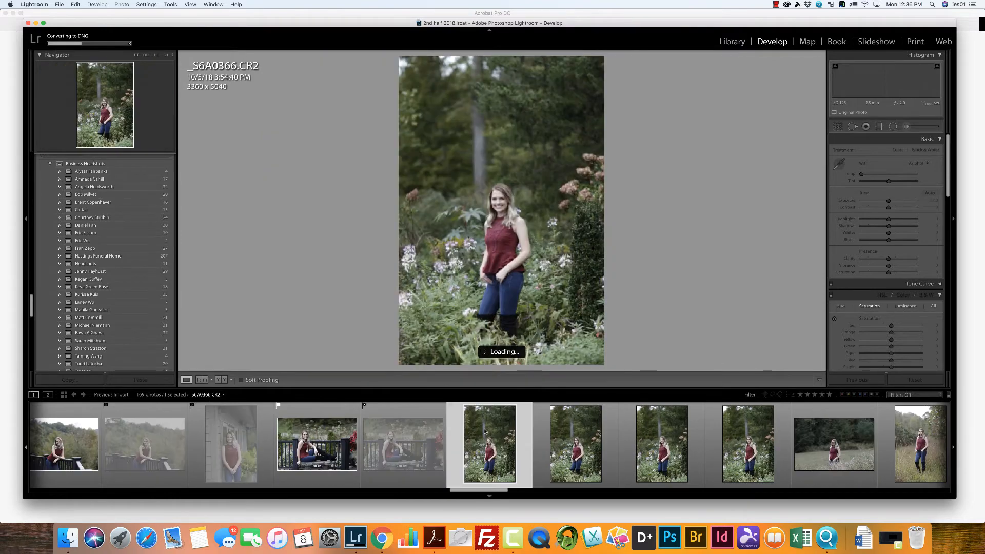
# Step: Flag _S6A0366 and _S6A0368, standing among the garden flowers, as picks and reject _S6A0367 and _S6A0369
pyautogui.press('p')
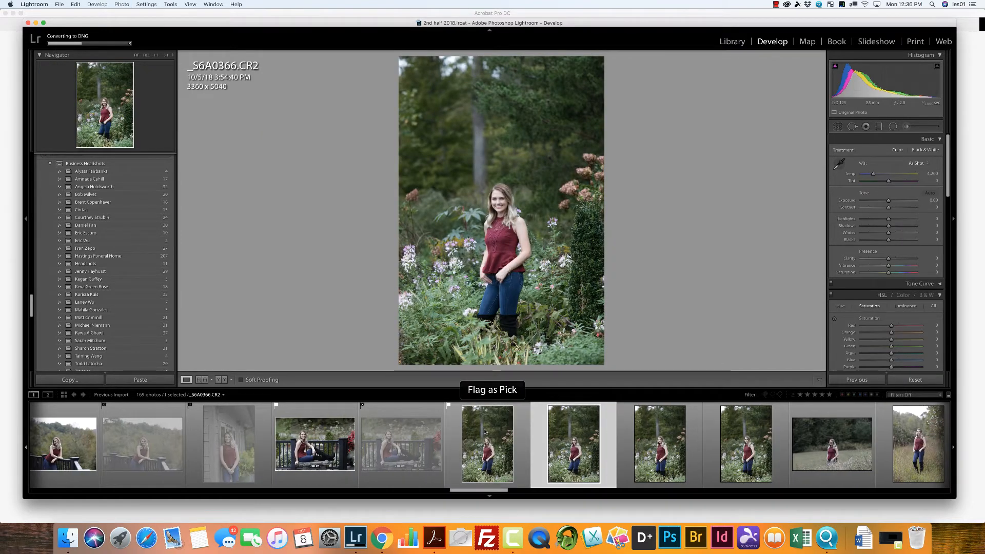
pyautogui.press('x')
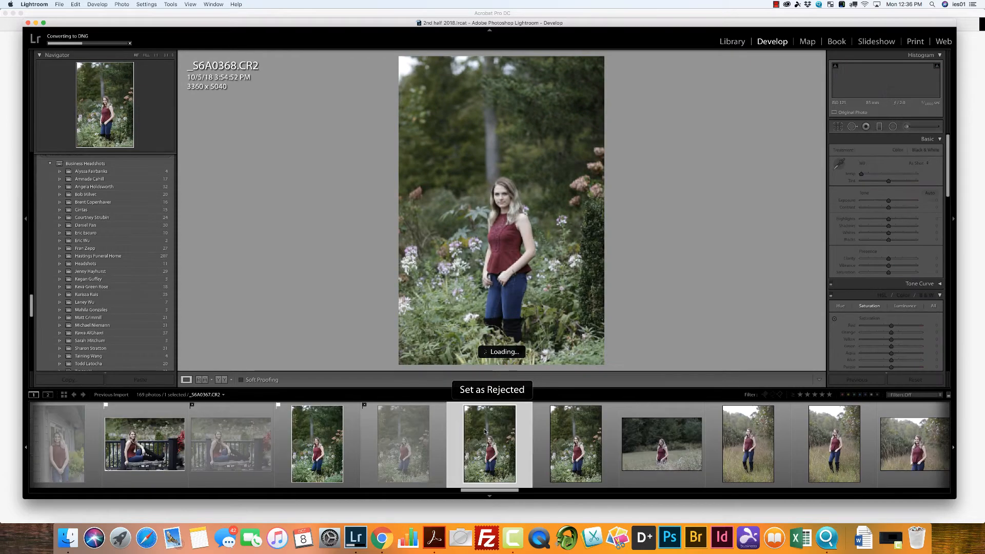
pyautogui.press('p')
pyautogui.press('x')
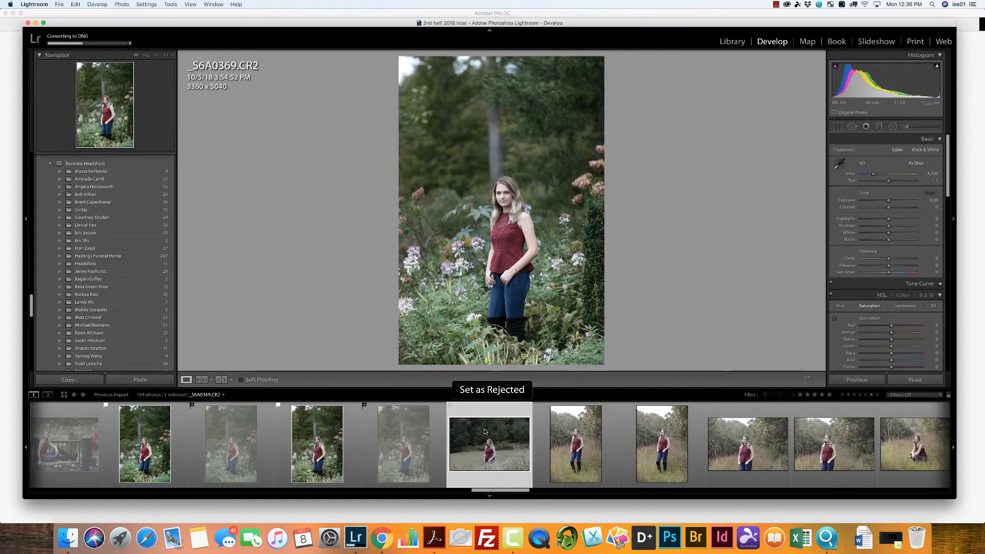
# Step: Flag _S6A0372 and _S6A0373 from the standing field poses as picks and reject _S6A0370, _S6A0371 and _S6A0374
pyautogui.press('x')
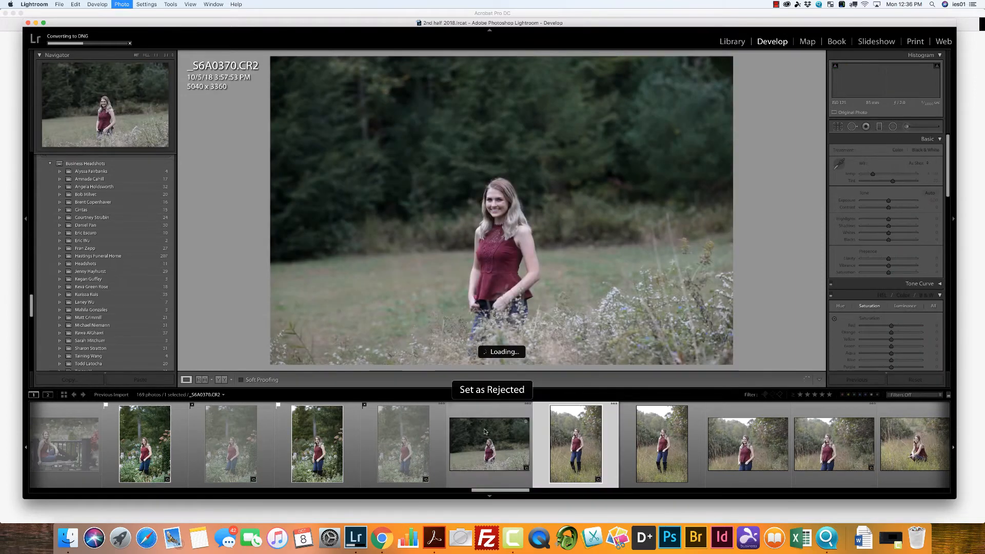
pyautogui.press('p')
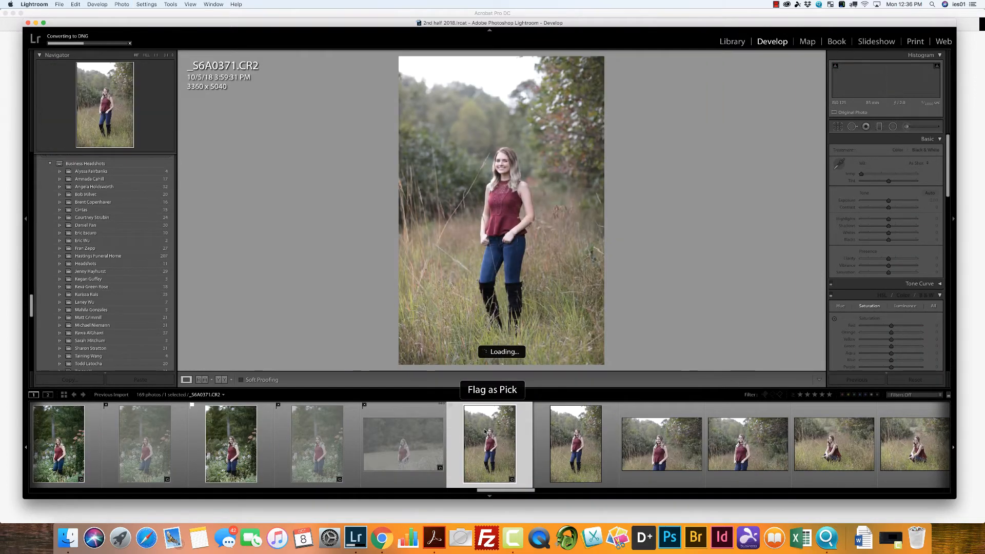
pyautogui.press('x')
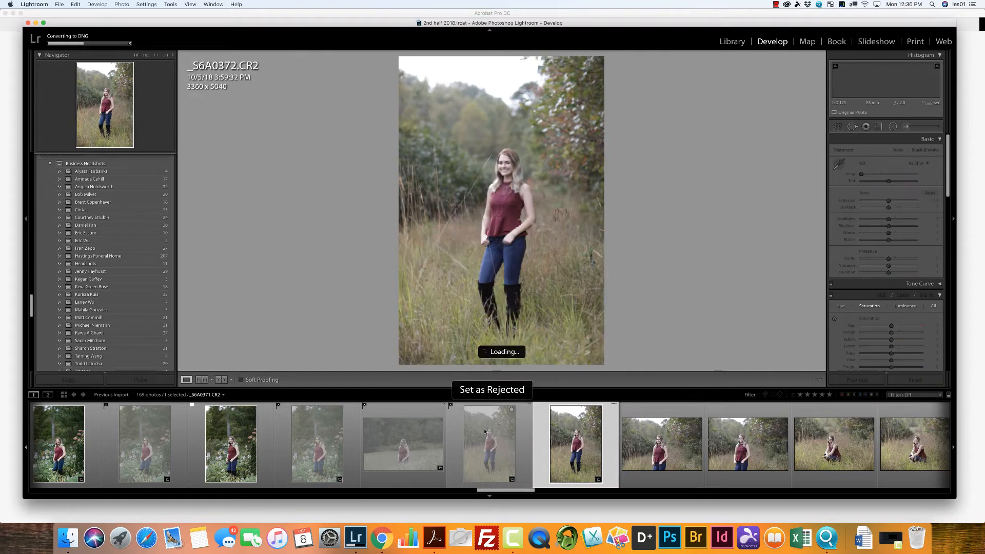
pyautogui.press('p')
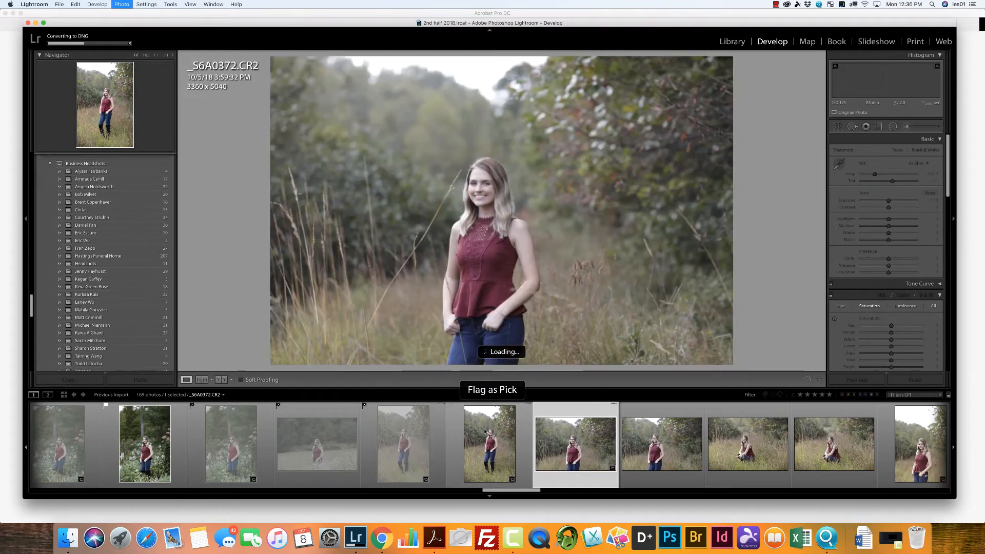
pyautogui.press('p')
pyautogui.press('x')
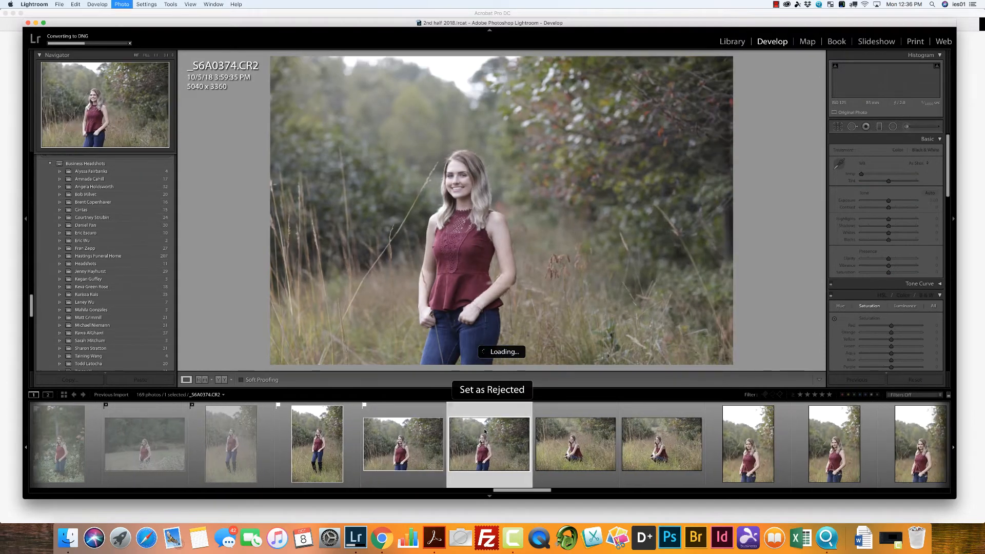
# Step: Flag _S6A0375, _S6A0377 and _S6A0378 from the tall grass poses as picks and reject _S6A0376, _S6A0379, _S6A0380 and _S6A0381
pyautogui.press('p')
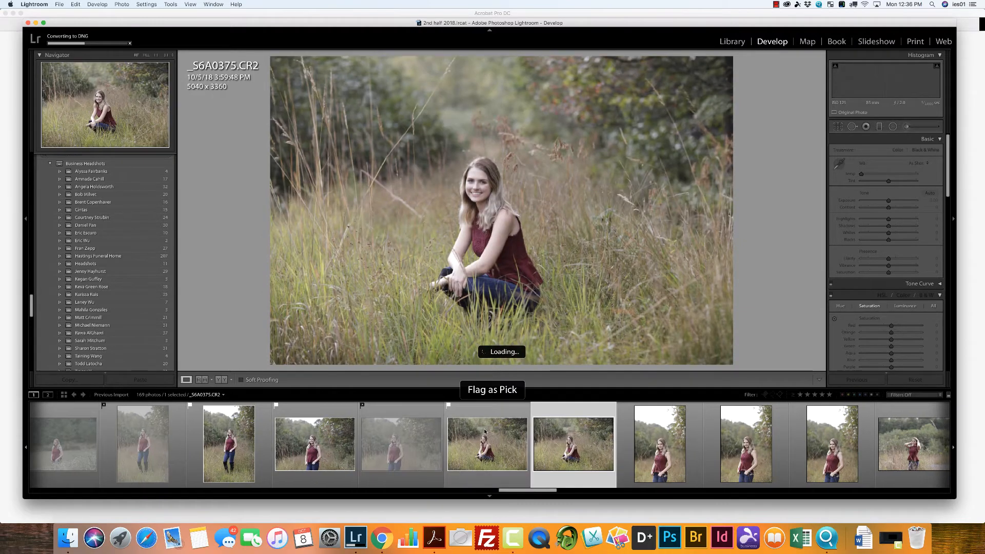
pyautogui.press('x')
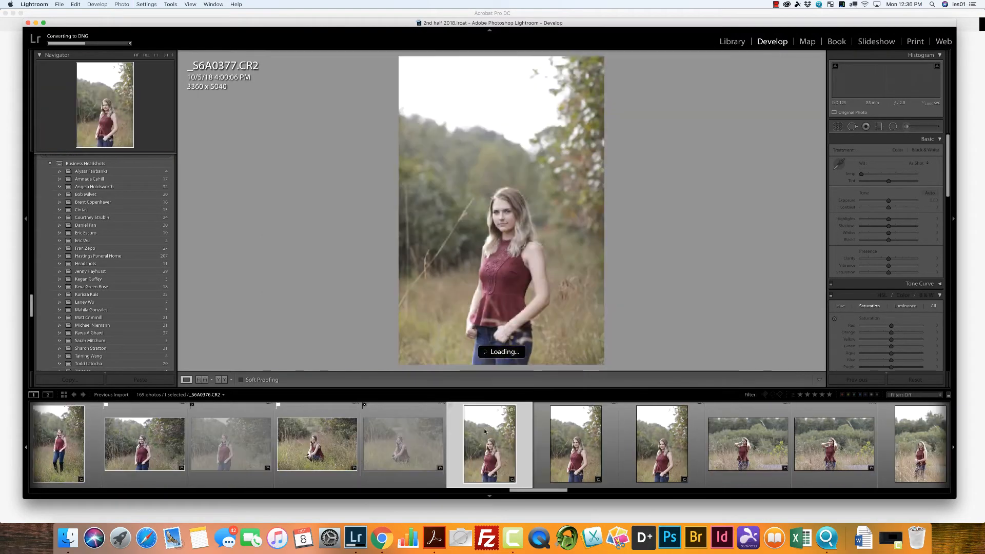
pyautogui.press('p')
pyautogui.press('x')
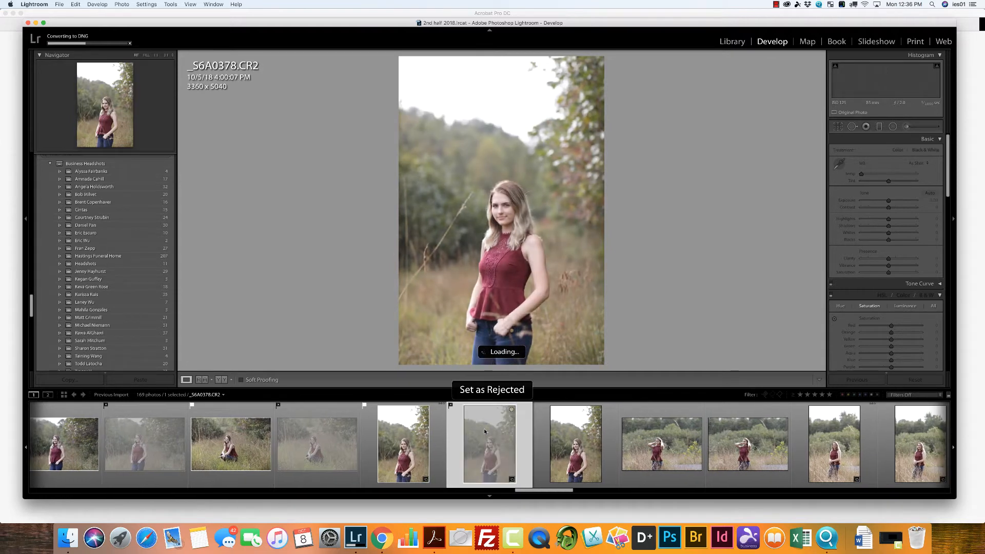
pyautogui.press('p')
pyautogui.press('x')
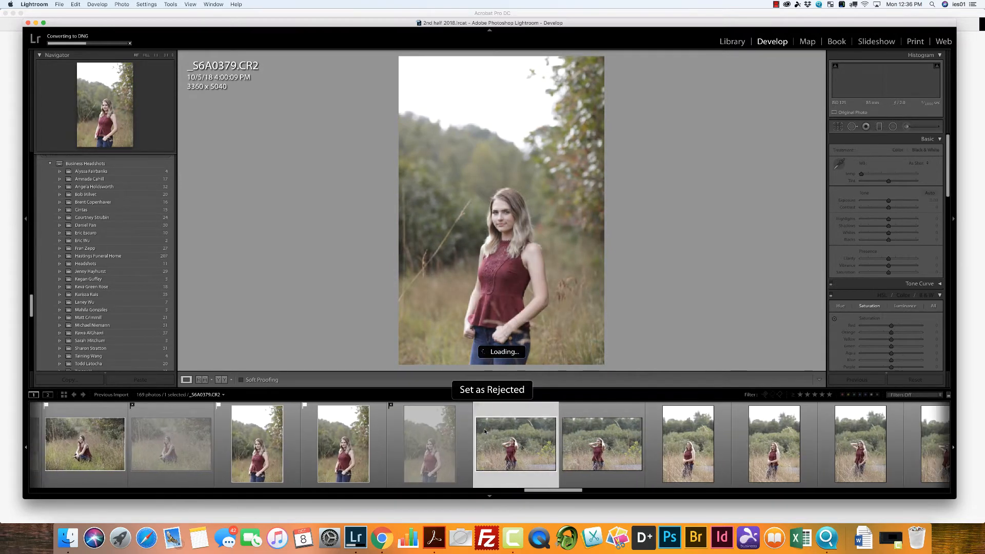
pyautogui.press('x')
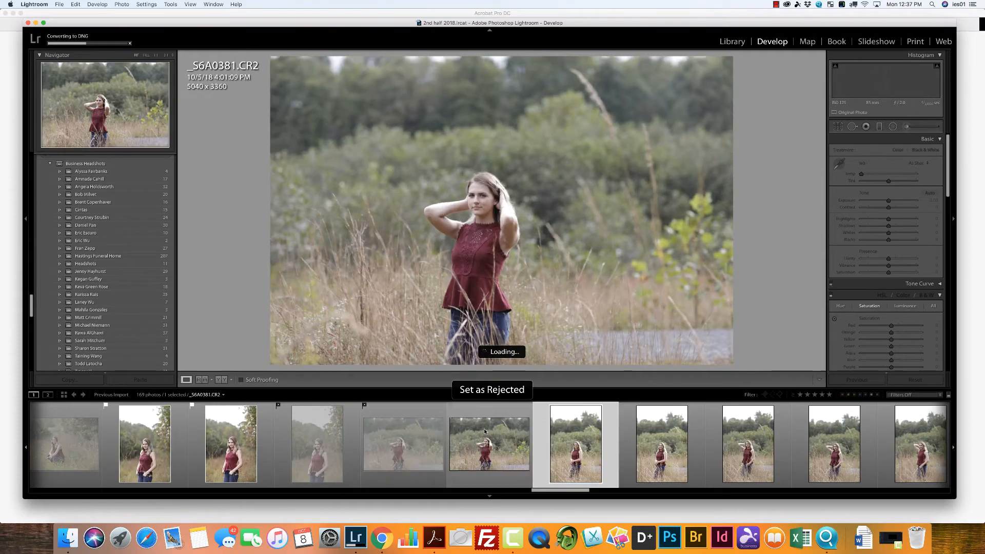
# Step: Flag _S6A0382, _S6A0384, _S6A0386 and _S6A0387 from the vertical tall grass poses as picks and reject _S6A0383, _S6A0385, _S6A0388 and _S6A0389
pyautogui.press('p')
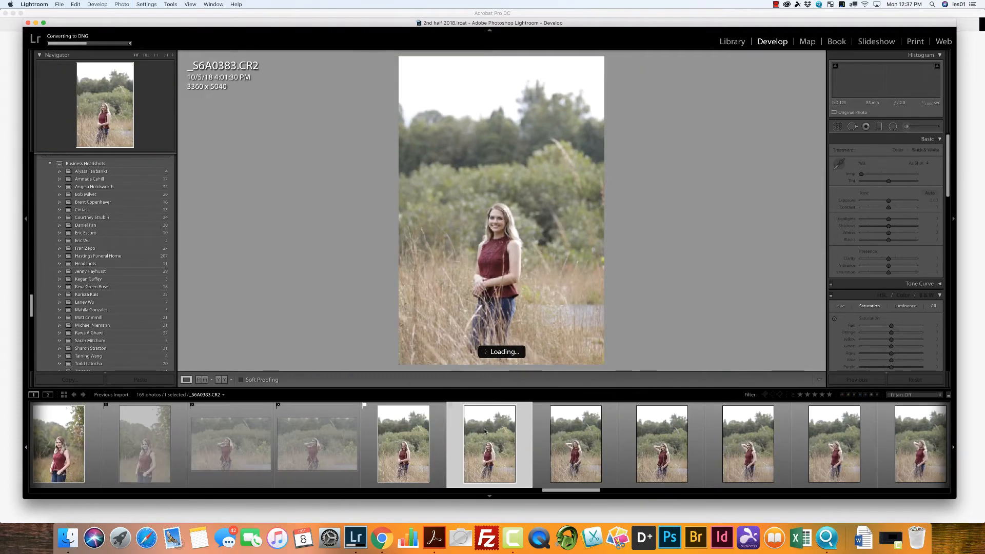
pyautogui.press('x')
pyautogui.press('p')
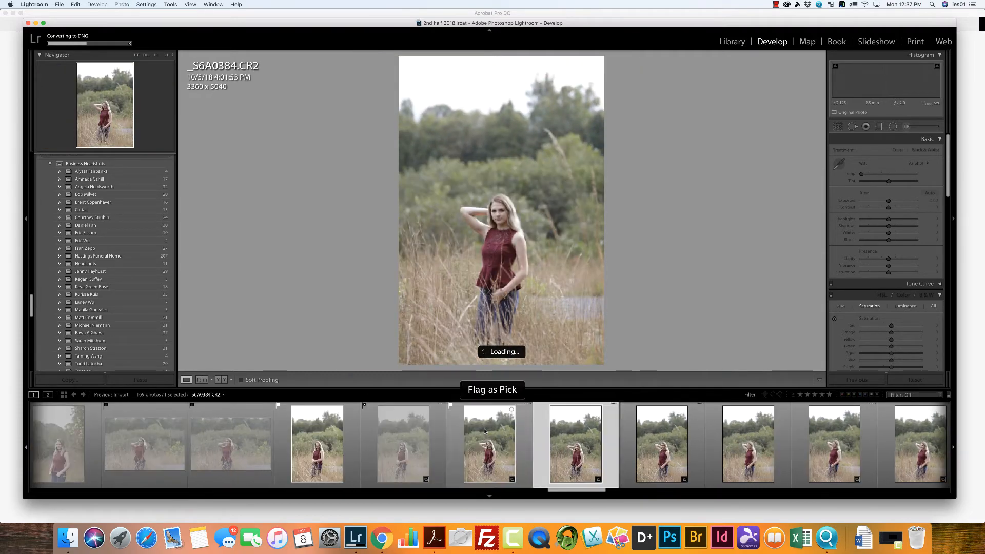
pyautogui.press('x')
pyautogui.press('p')
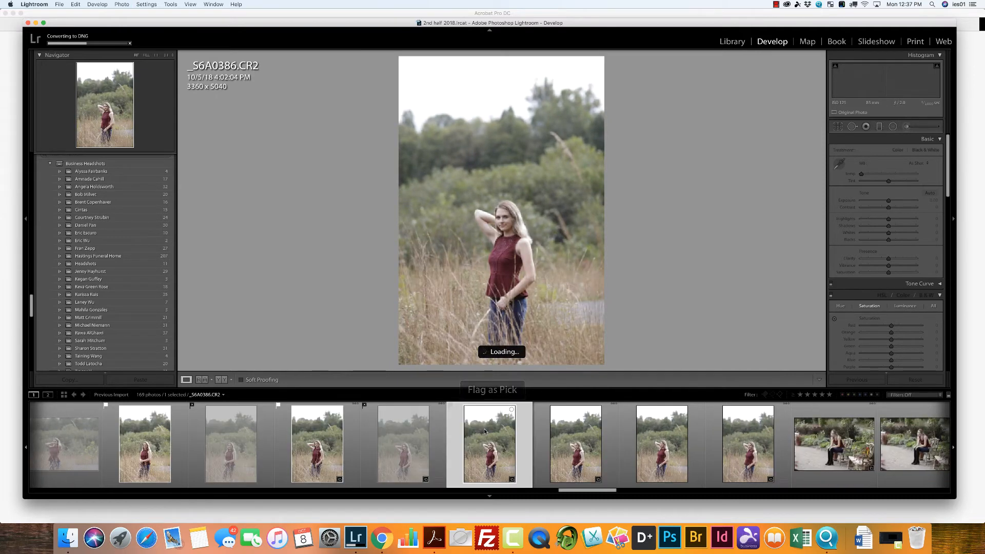
pyautogui.press('p')
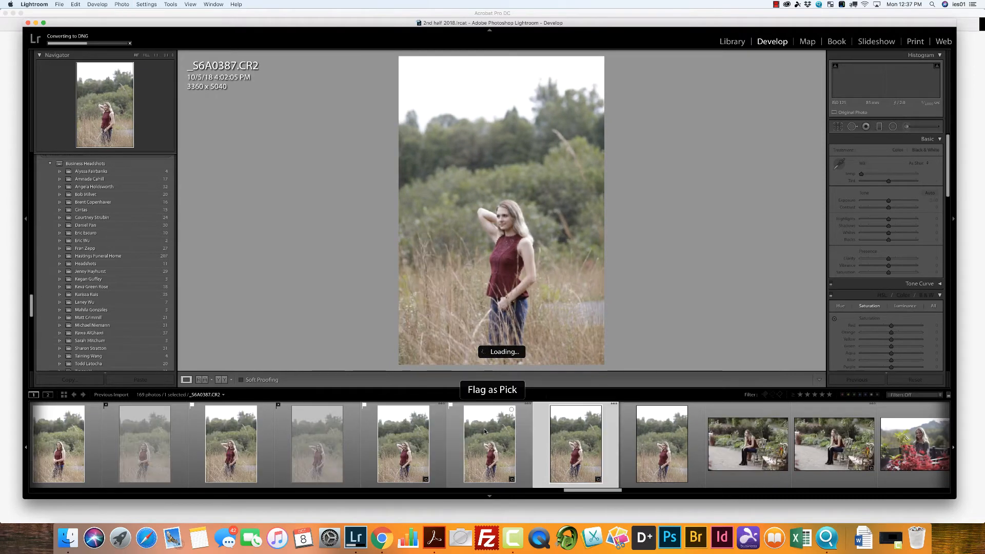
pyautogui.press('x')
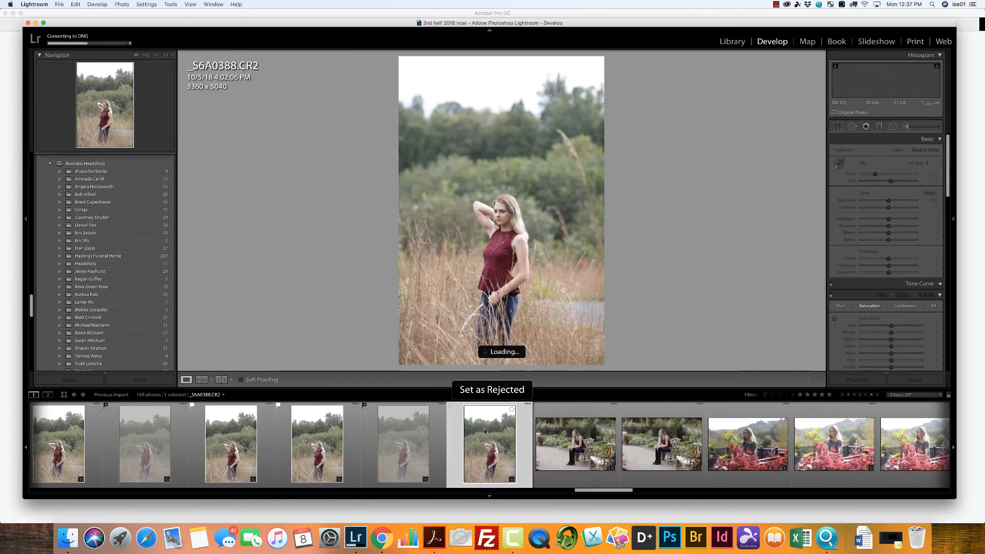
pyautogui.press('x')
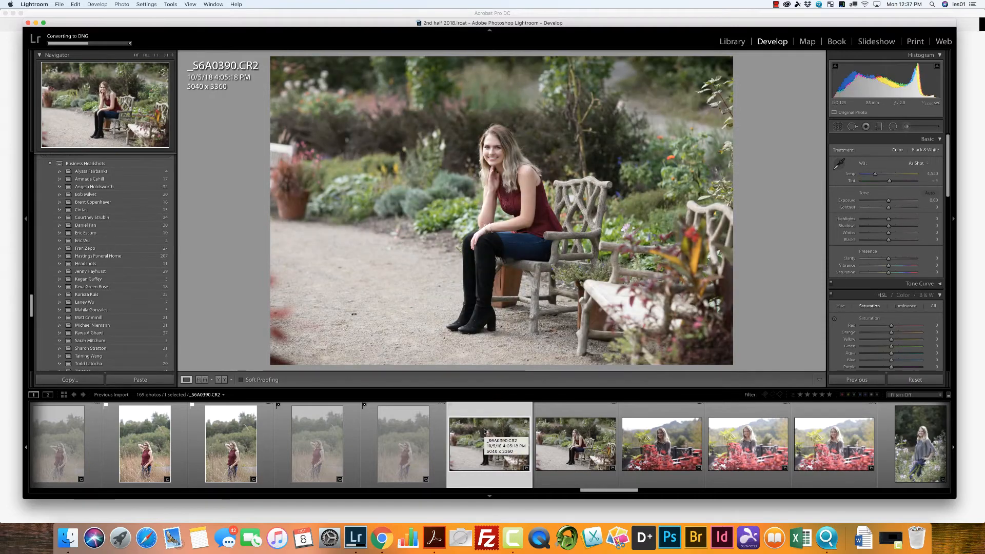
# Step: Flag _S6A0390 on the garden chair and _S6A0392 behind the red flowers as picks and reject _S6A0391, _S6A0393 and _S6A0394
pyautogui.press('p')
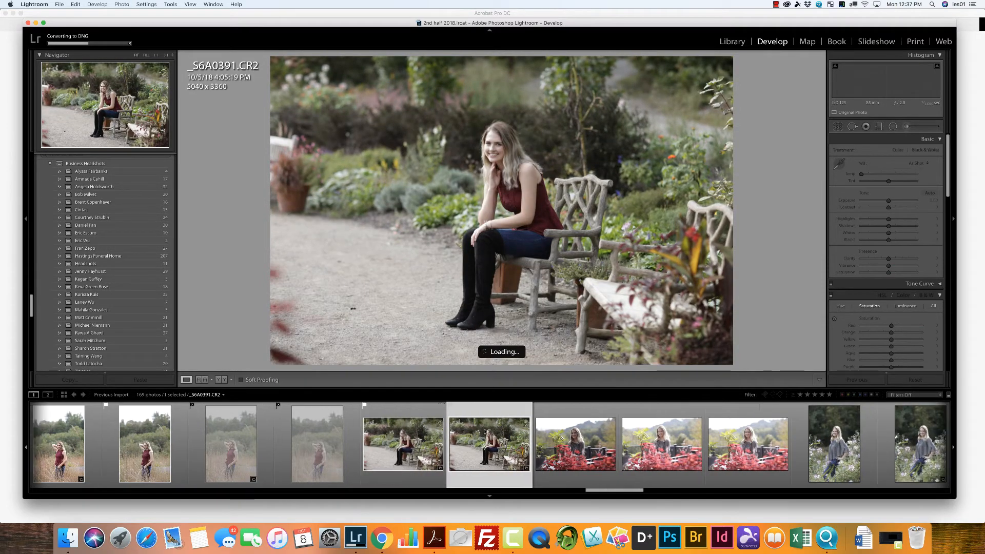
pyautogui.press('x')
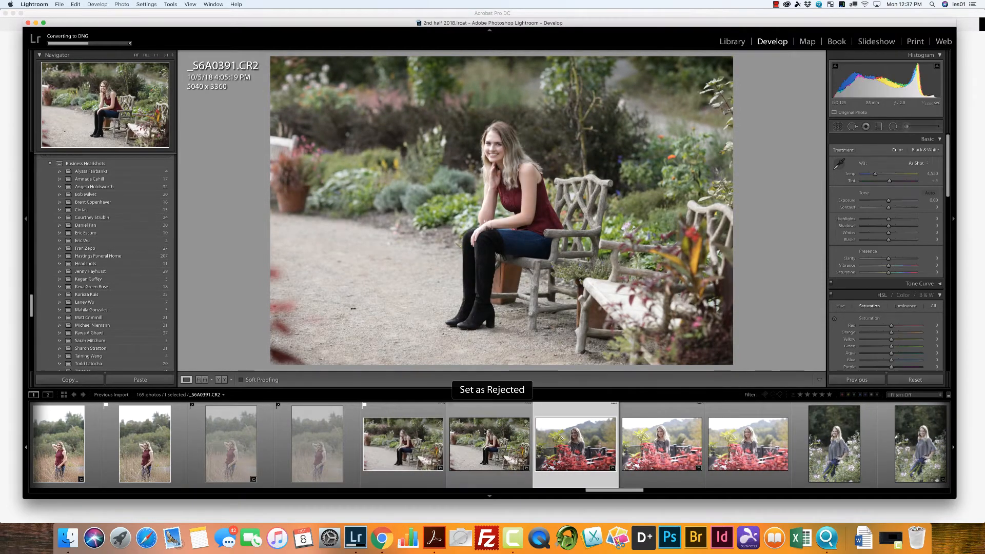
pyautogui.press('p')
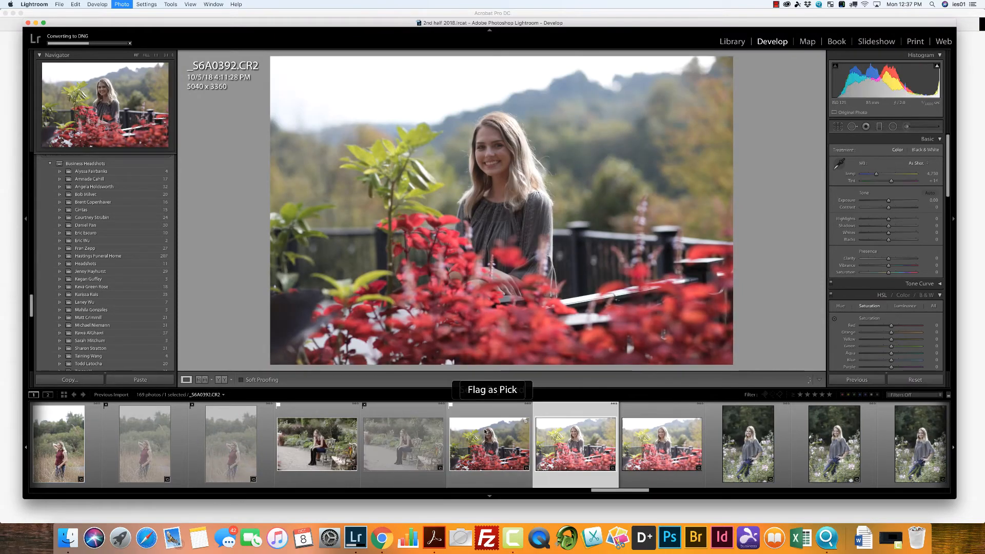
pyautogui.press('x')
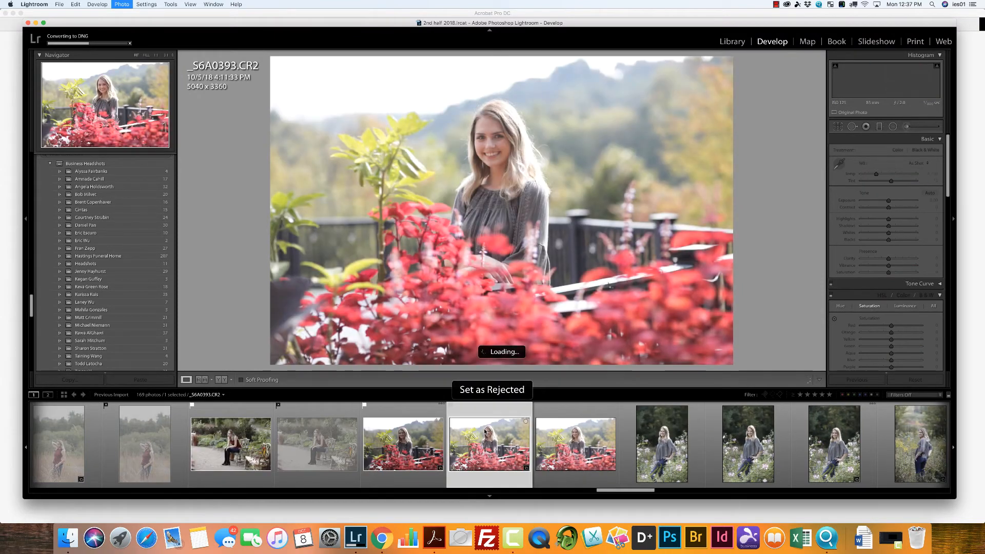
pyautogui.press('x')
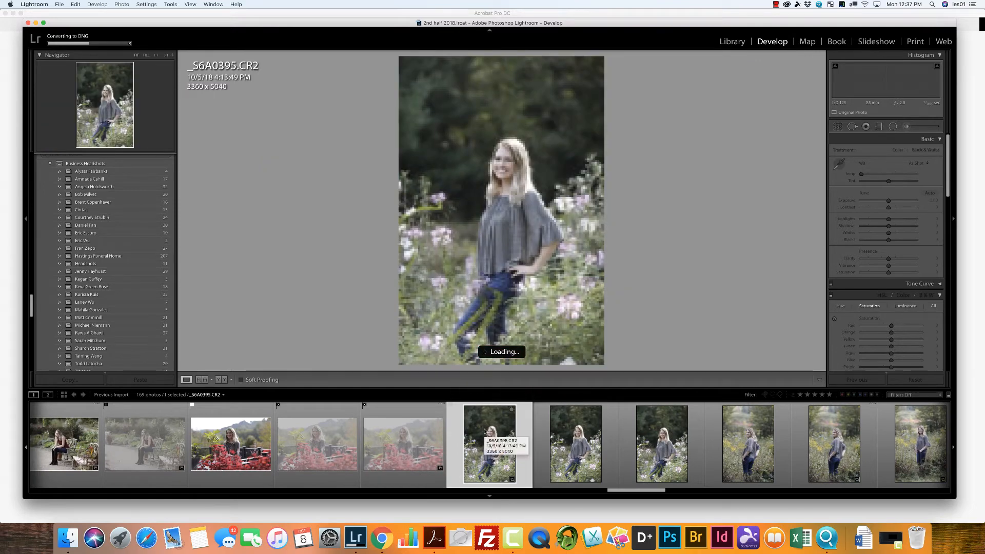
# Step: Flag _S6A0396, standing among the pink and white flowers, as the pick and reject _S6A0395 and _S6A0397
pyautogui.press('p')
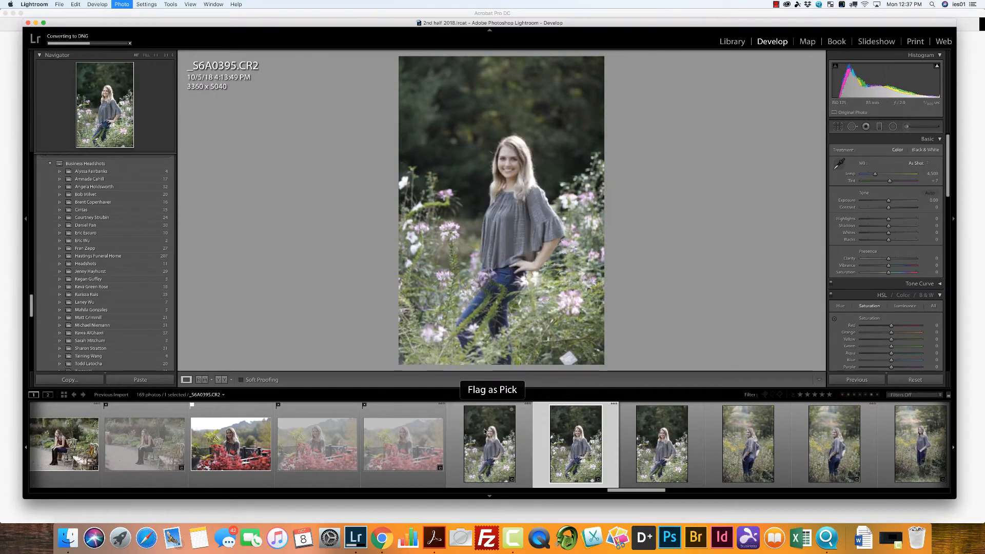
pyautogui.press('x')
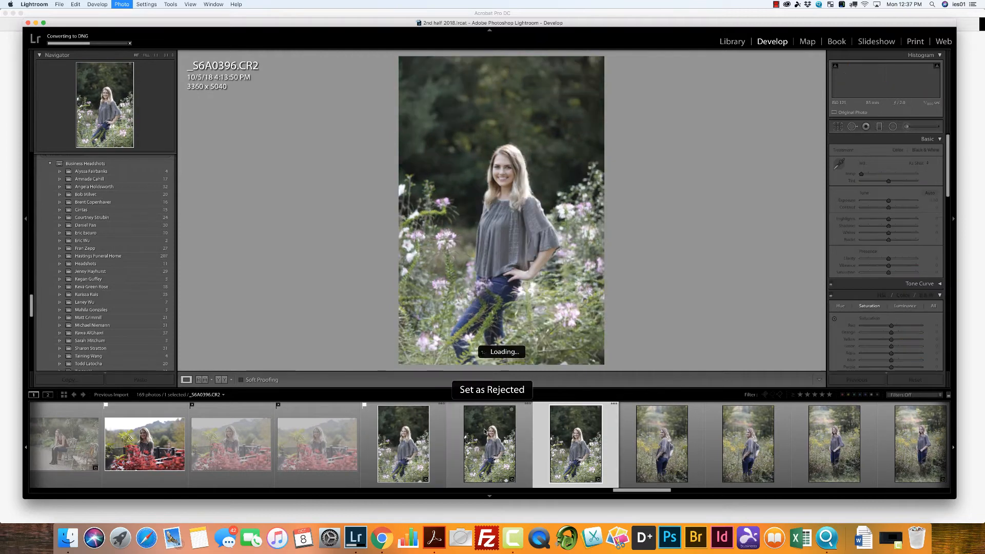
pyautogui.click(342, 444)
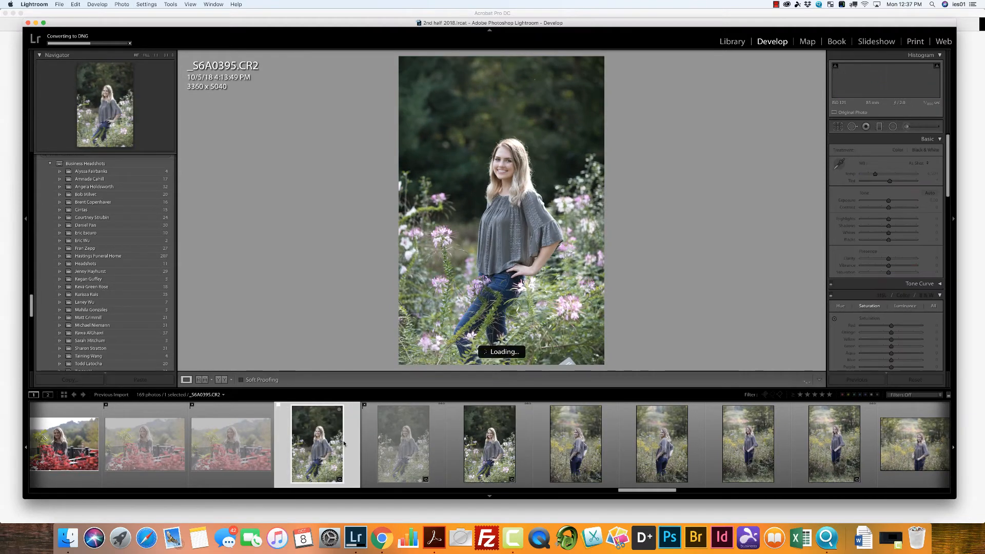
pyautogui.press('x')
pyautogui.press('p')
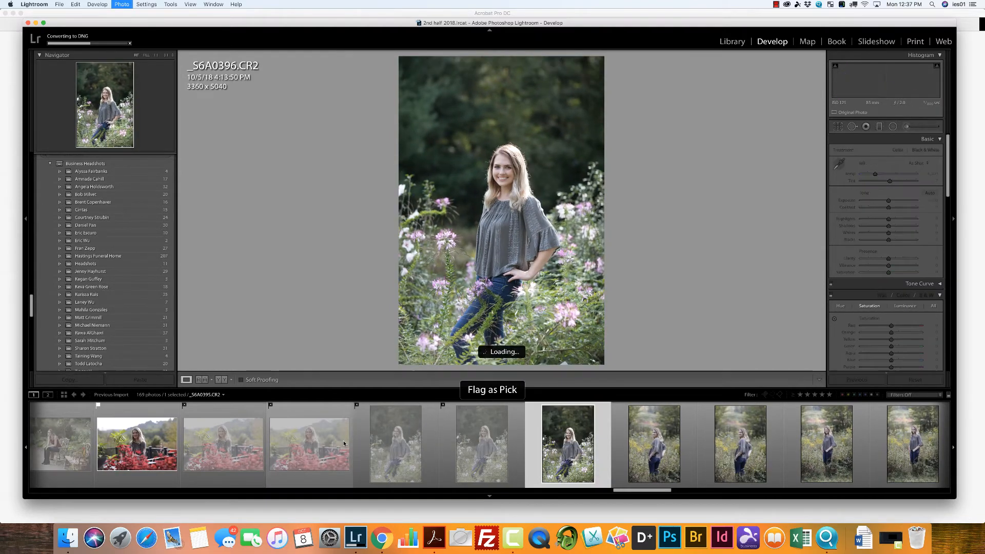
pyautogui.press('x')
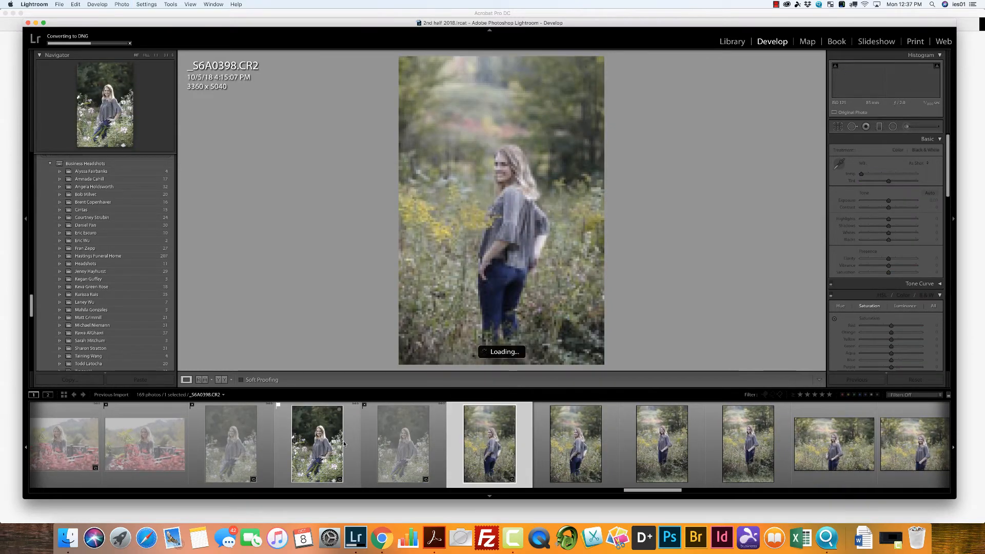
# Step: Flag _S6A0398 and _S6A0400 from the vertical goldenrod poses as picks and reject _S6A0399 and _S6A0401, viewing the whole photo
pyautogui.press('p')
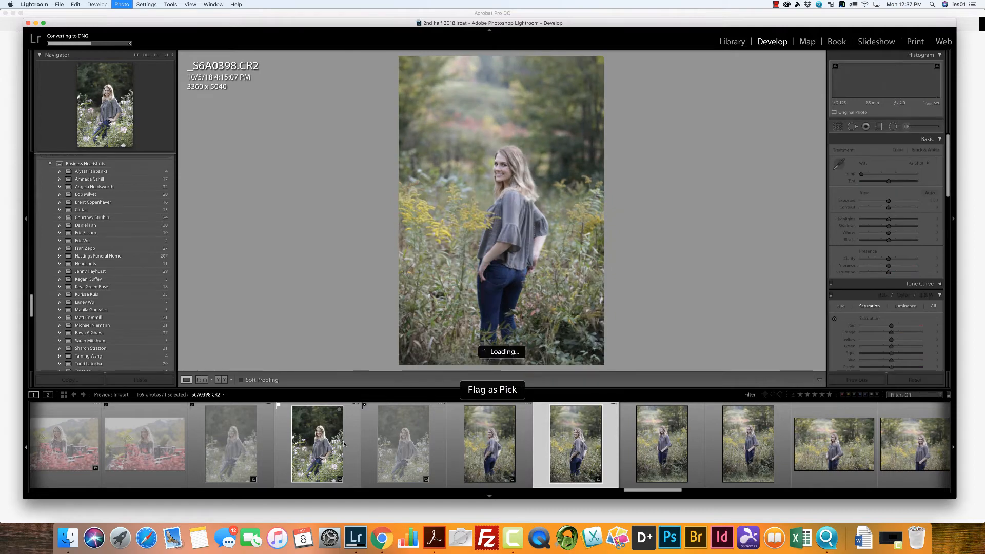
pyautogui.press('x')
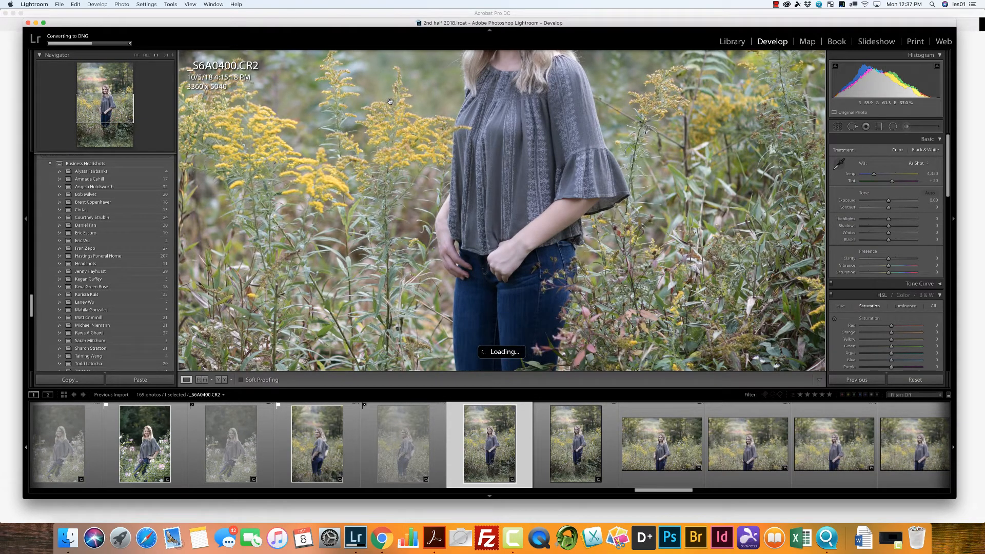
pyautogui.click(136, 56)
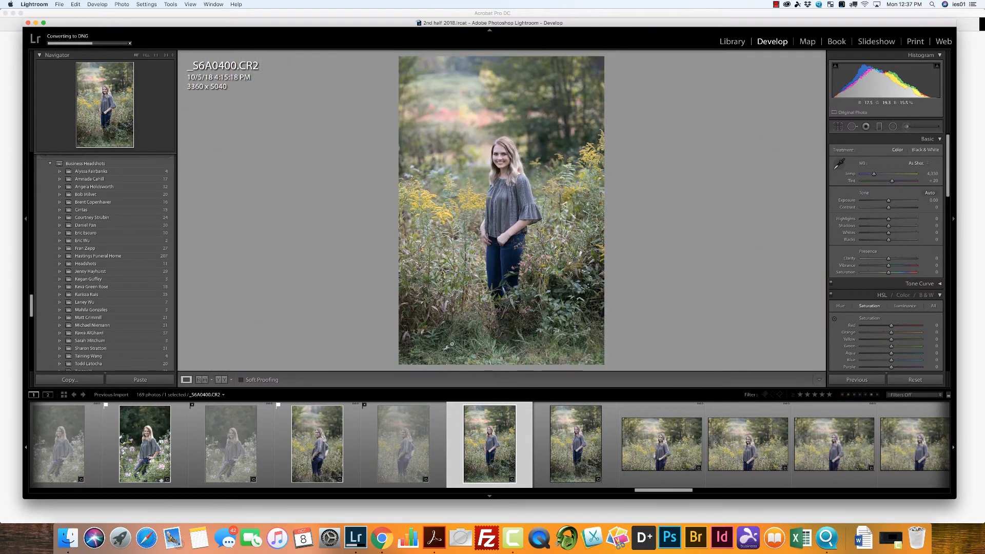
pyautogui.press('p')
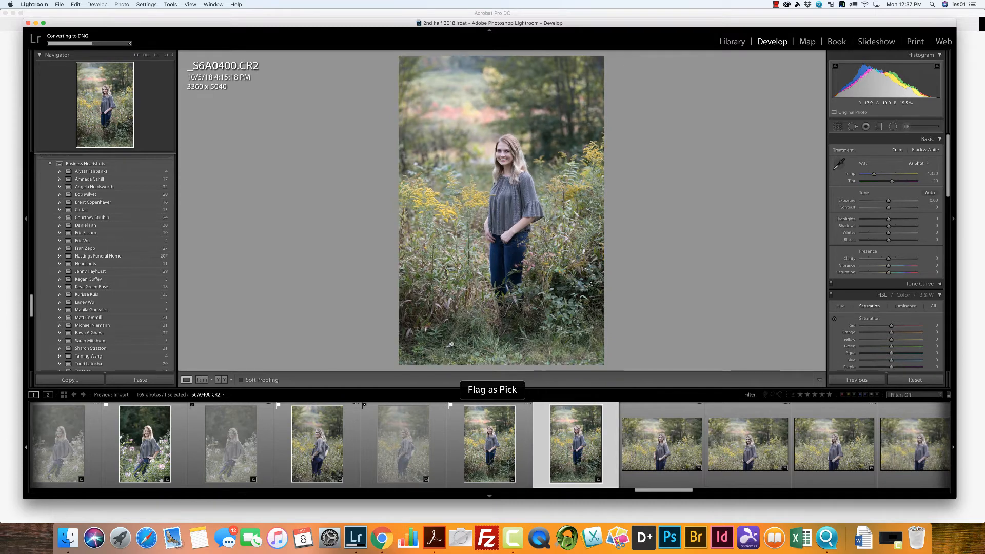
pyautogui.press('x')
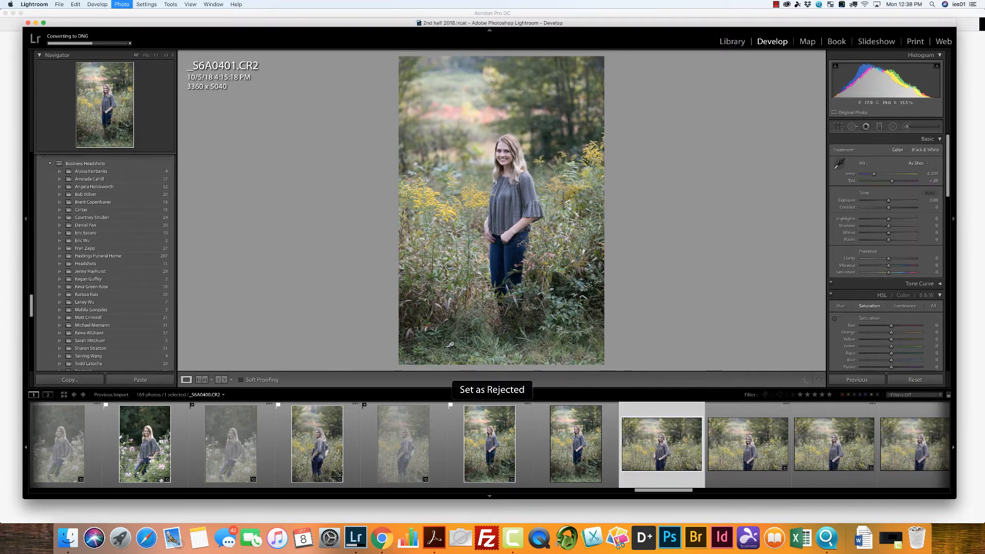
# Step: Flag _S6A0403 and _S6A0405 from the horizontal goldenrod poses as picks and reject _S6A0402, _S6A0404 and _S6A0406
pyautogui.press('x')
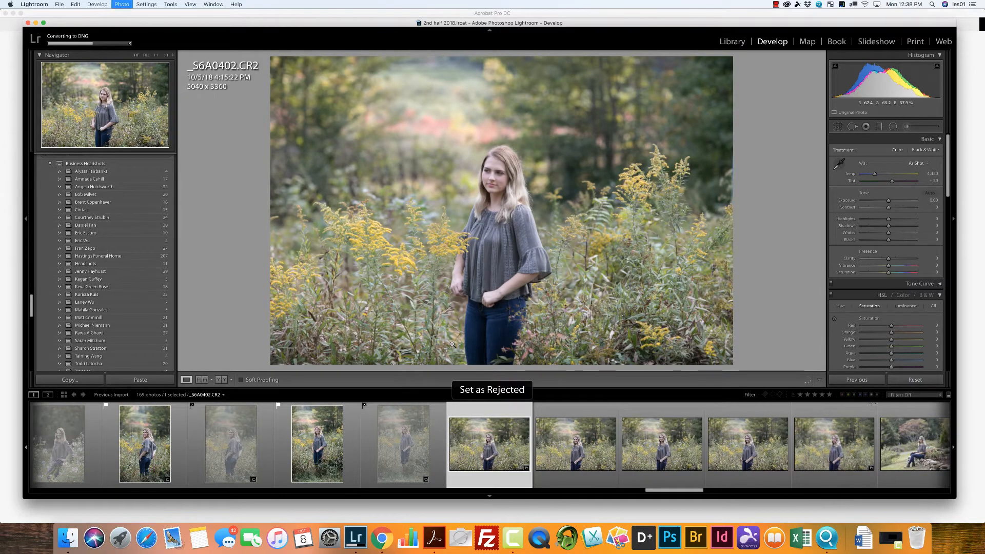
pyautogui.press('p')
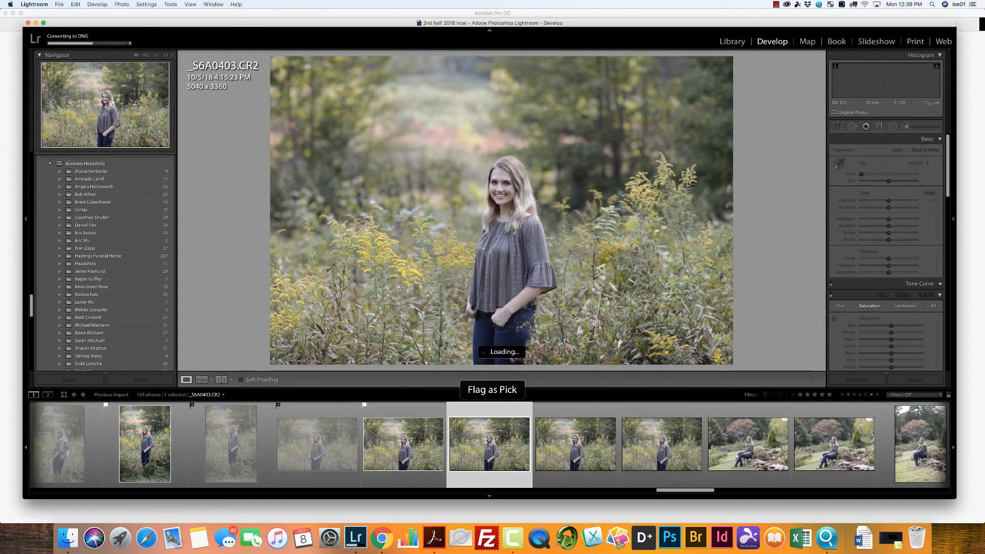
pyautogui.press('x')
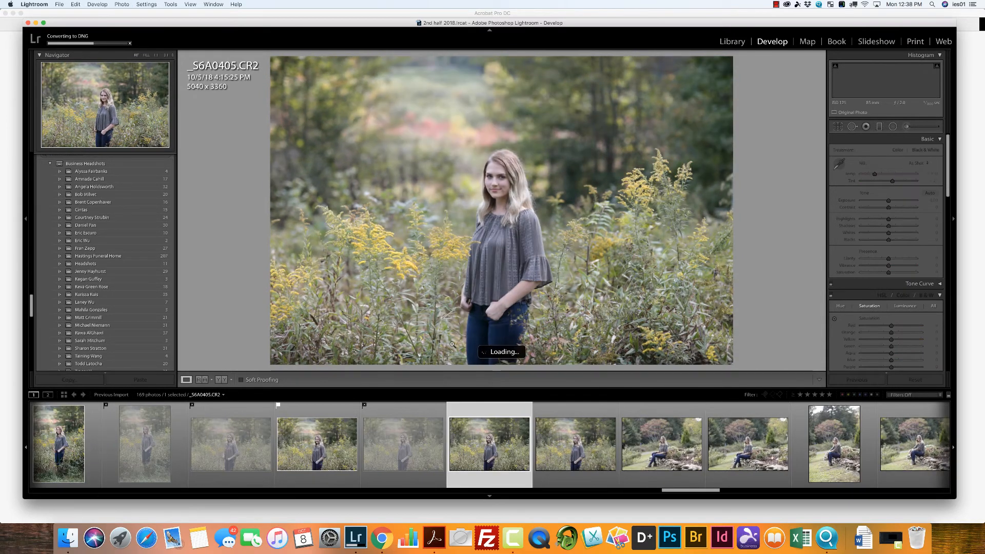
pyautogui.press('p')
pyautogui.press('x')
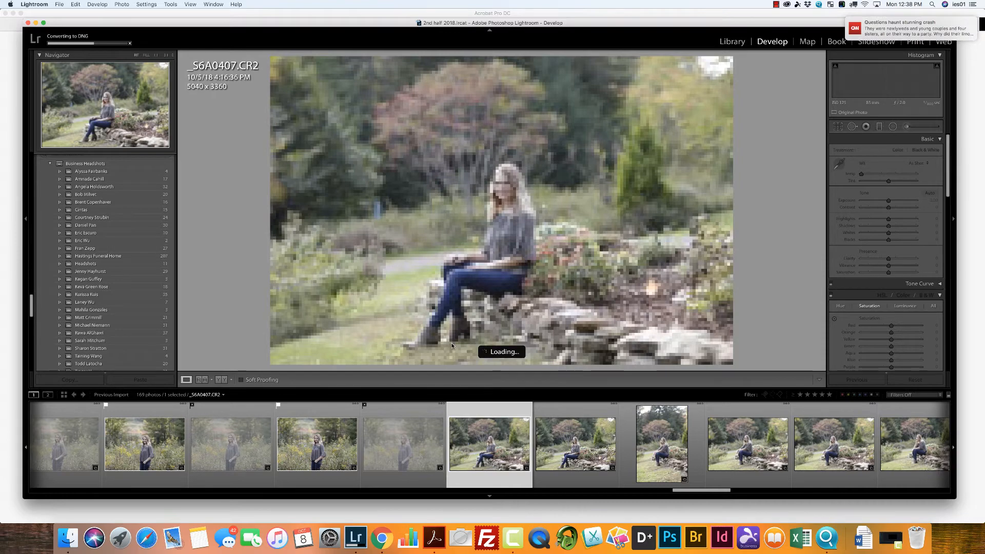
# Step: Flag _S6A0408, _S6A0409 and _S6A0410, seated on the low stone wall, as picks and reject _S6A0407 and _S6A0411
pyautogui.press('p')
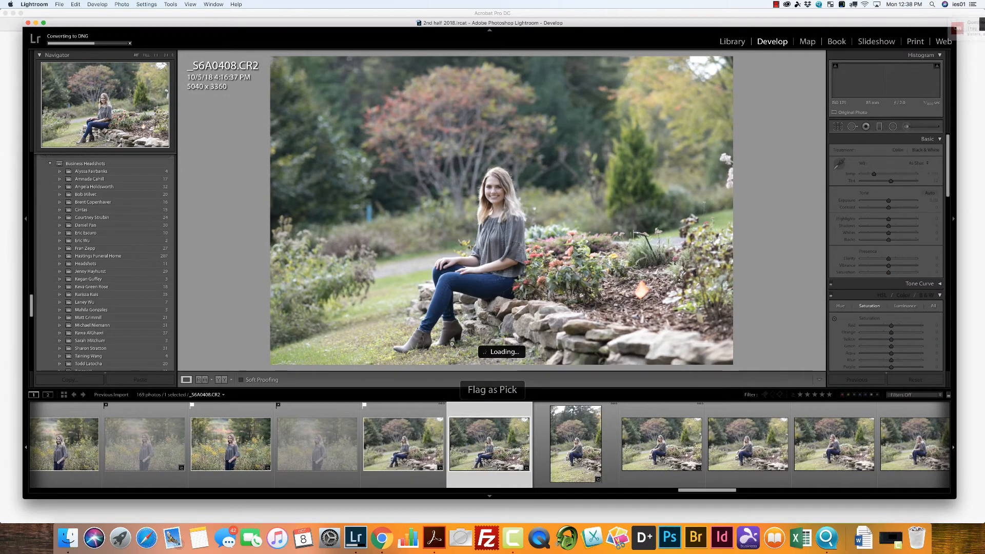
pyautogui.press('x')
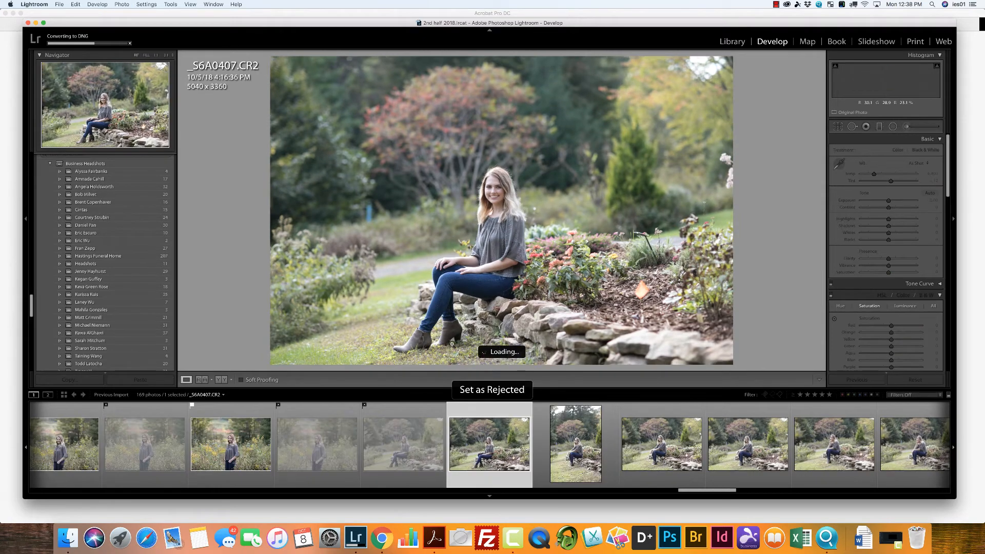
pyautogui.press('p')
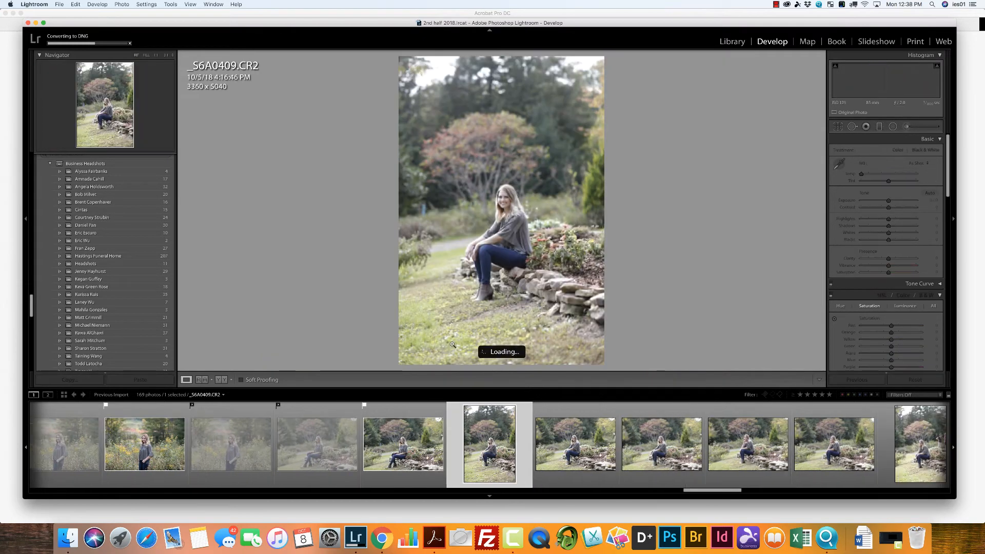
pyautogui.press('p')
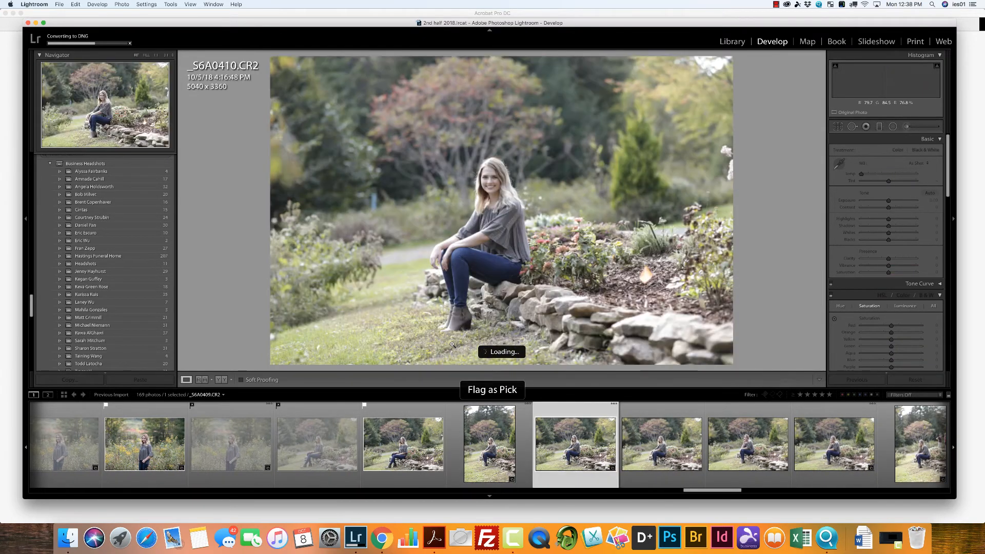
pyautogui.press('x')
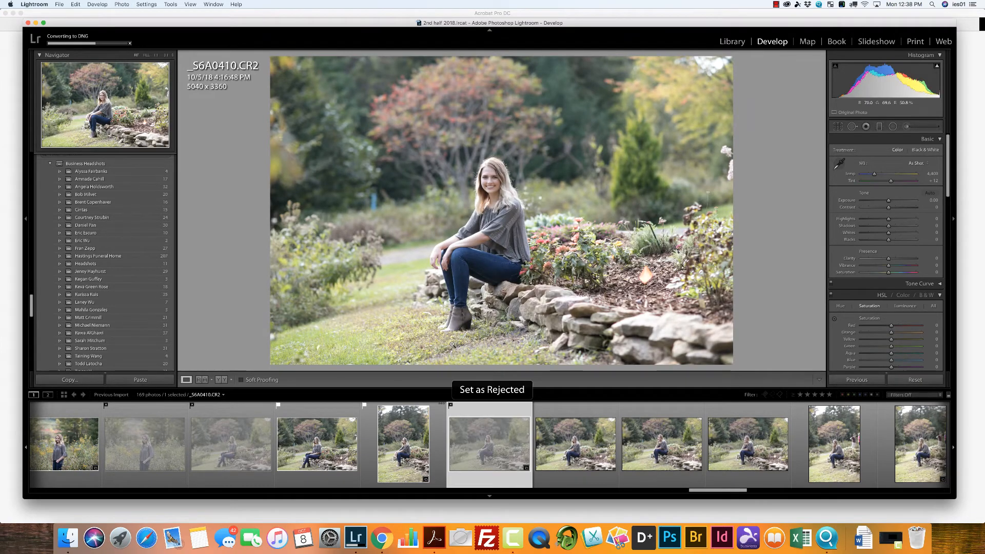
pyautogui.press('p')
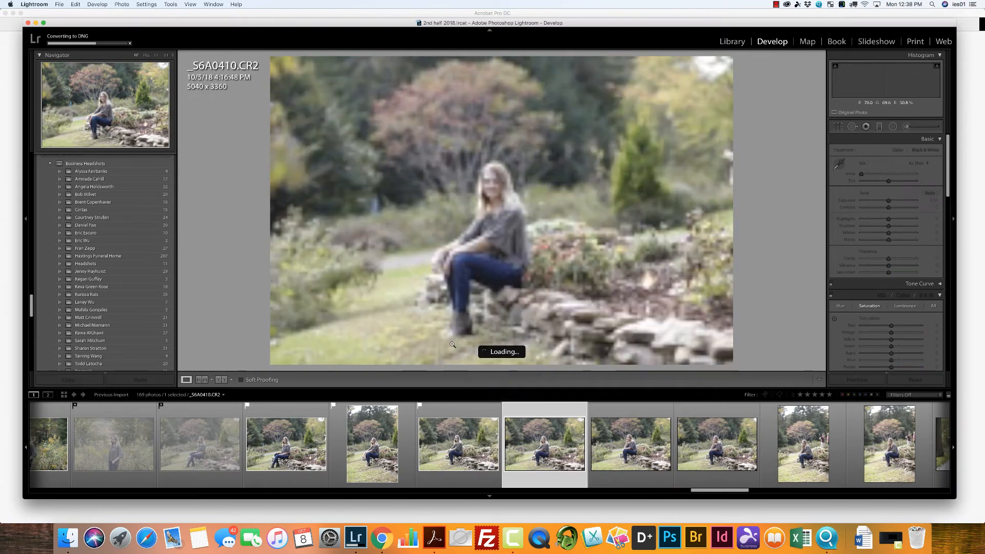
pyautogui.press('x')
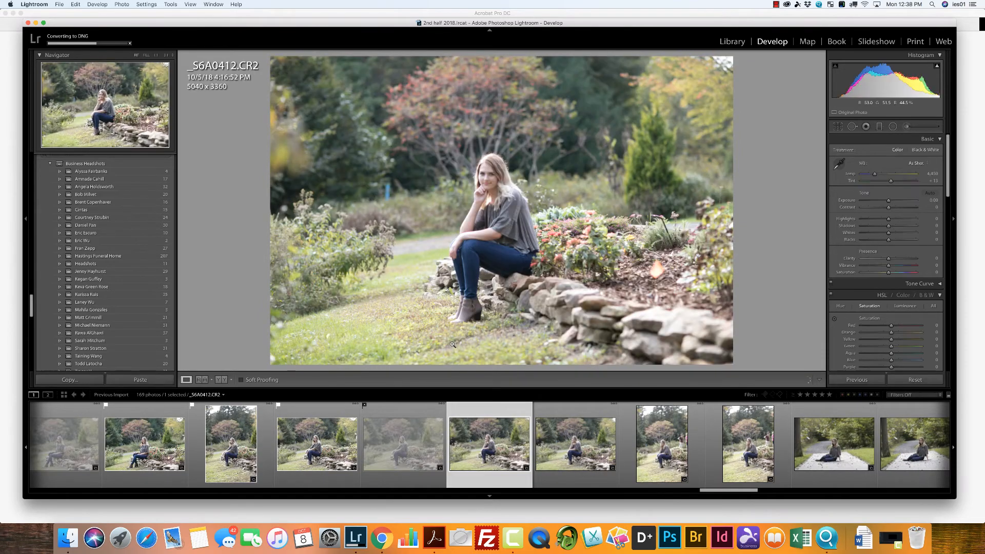
# Step: Flag _S6A0412 from the chin-on-hand stone wall poses as a pick and reject _S6A0413, _S6A0414 and _S6A0415
pyautogui.press('p')
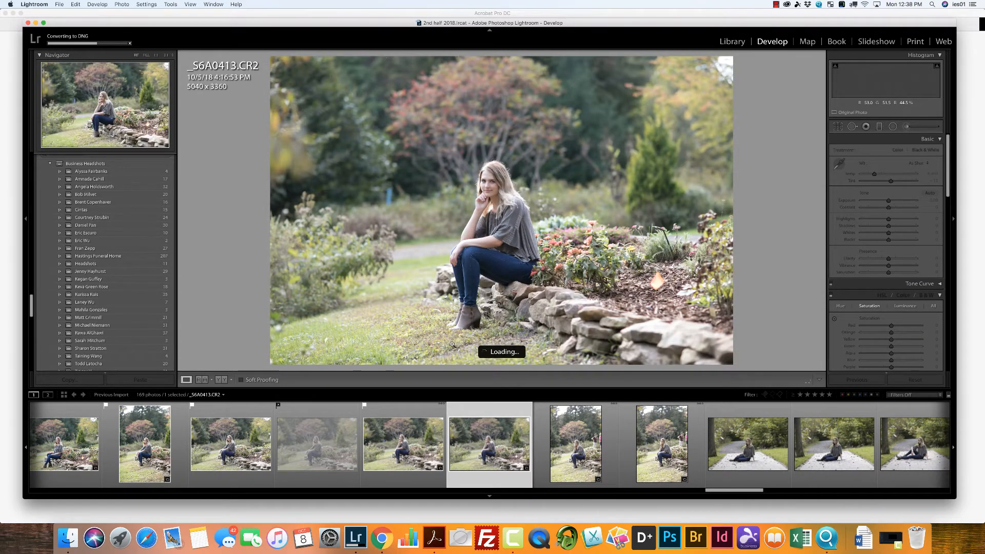
pyautogui.press('x')
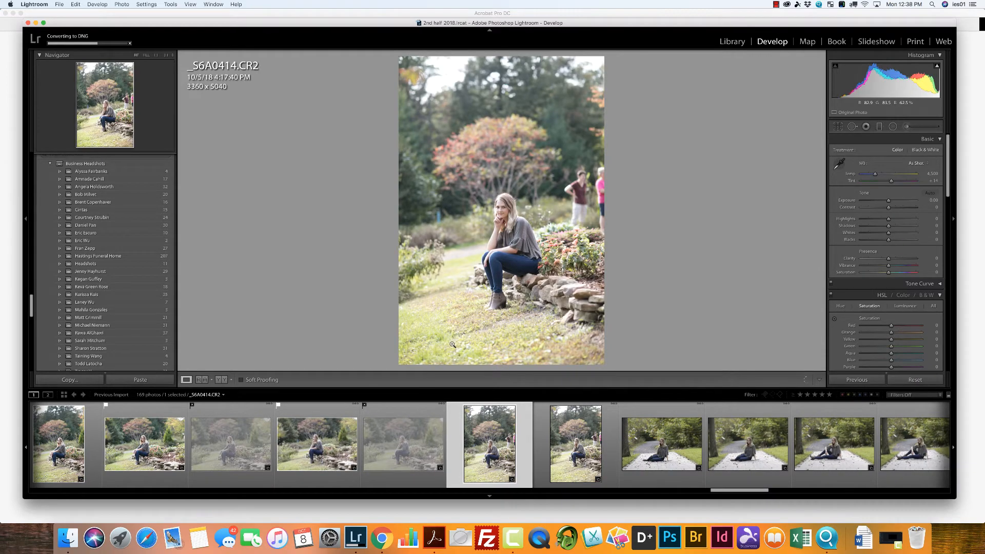
pyautogui.press('x')
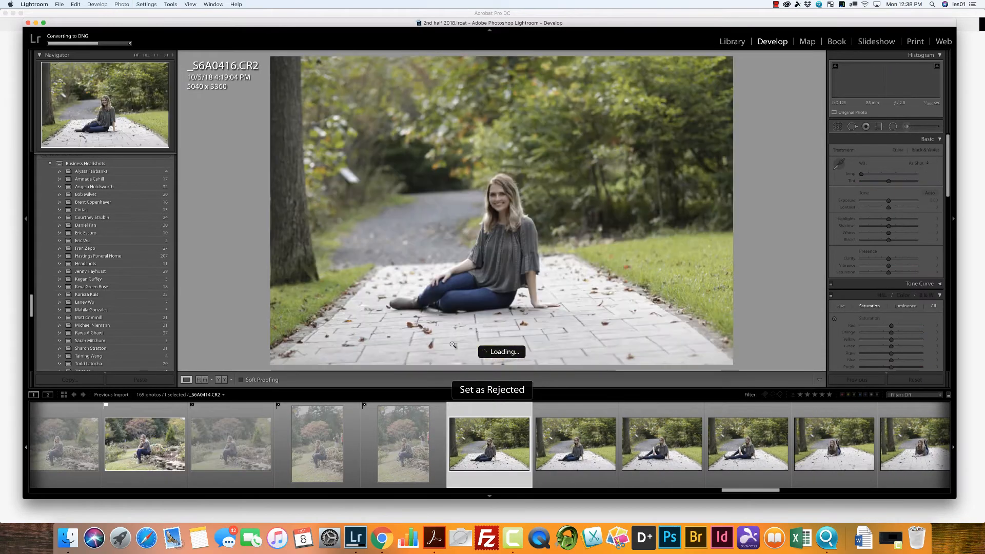
# Step: Flag _S6A0416, _S6A0418 and _S6A0420 from the paved path poses as picks and reject _S6A0417, _S6A0419 and _S6A0421
pyautogui.press('p')
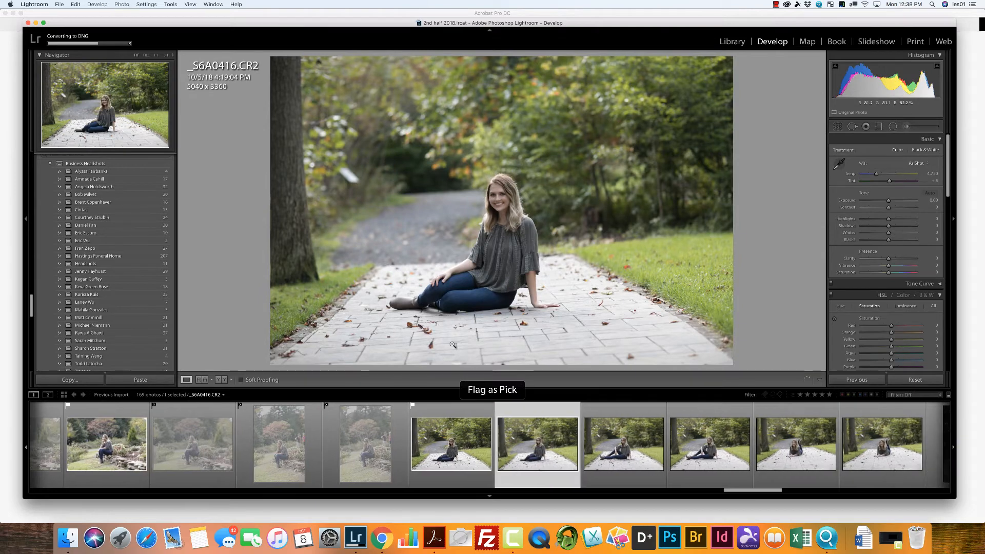
pyautogui.press('x')
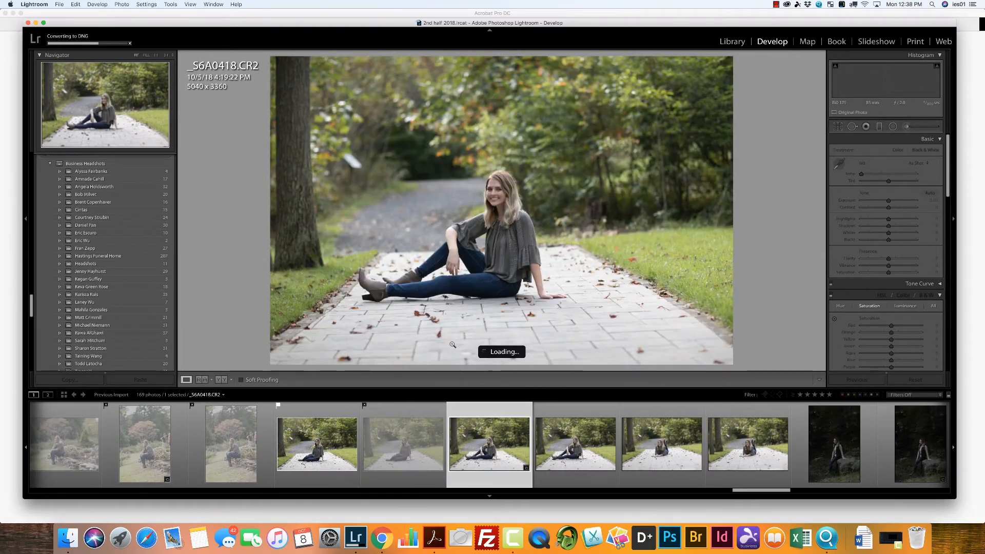
pyautogui.press('p')
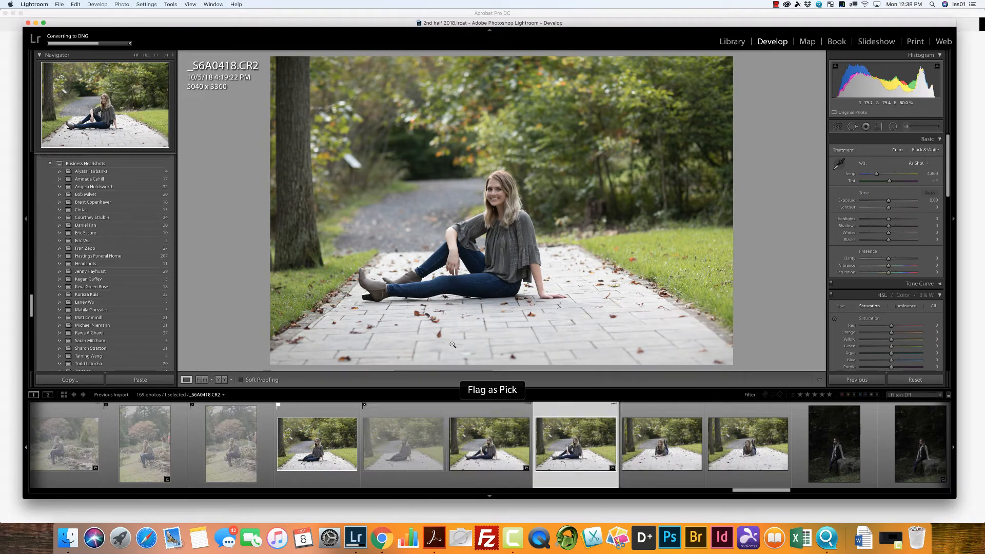
pyautogui.press('x')
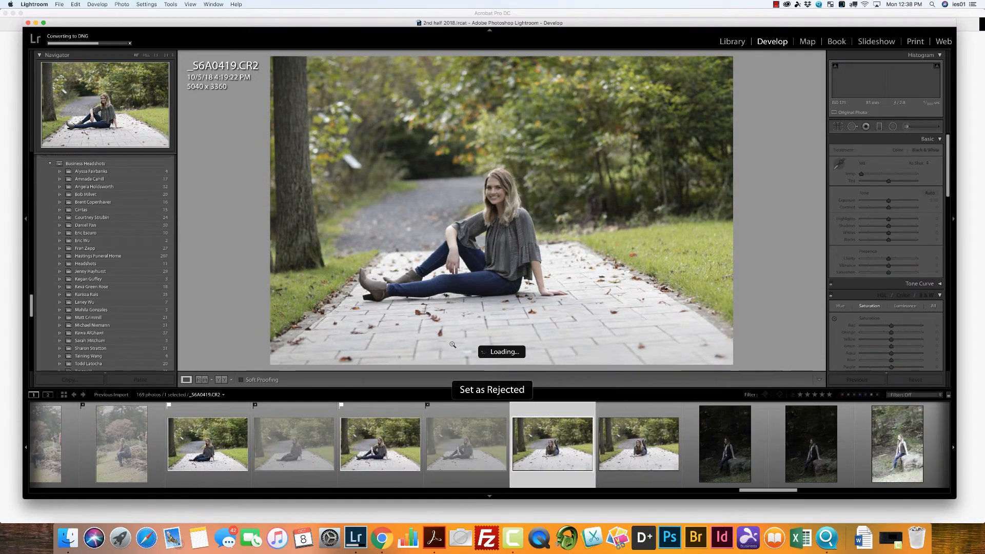
pyautogui.press('Right')
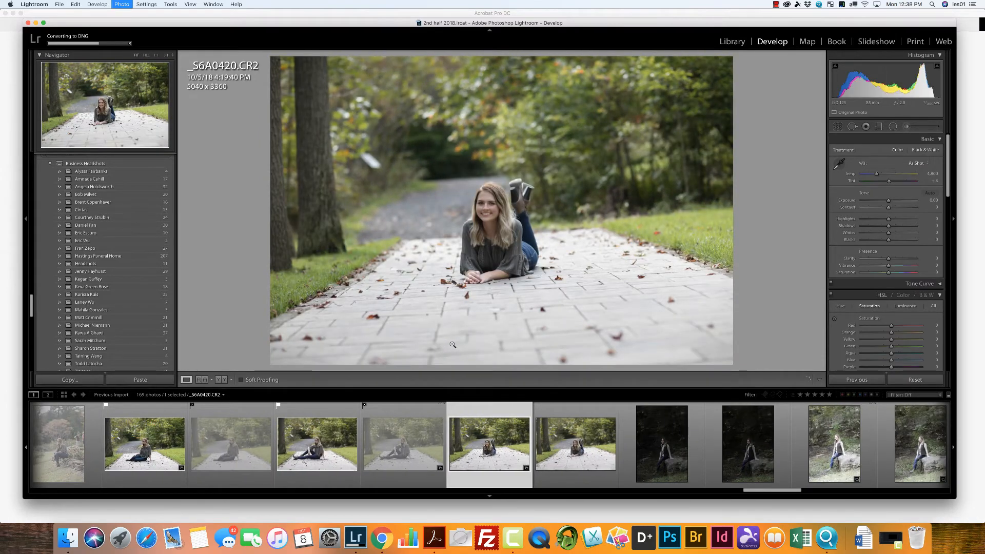
pyautogui.press('p')
pyautogui.press('x')
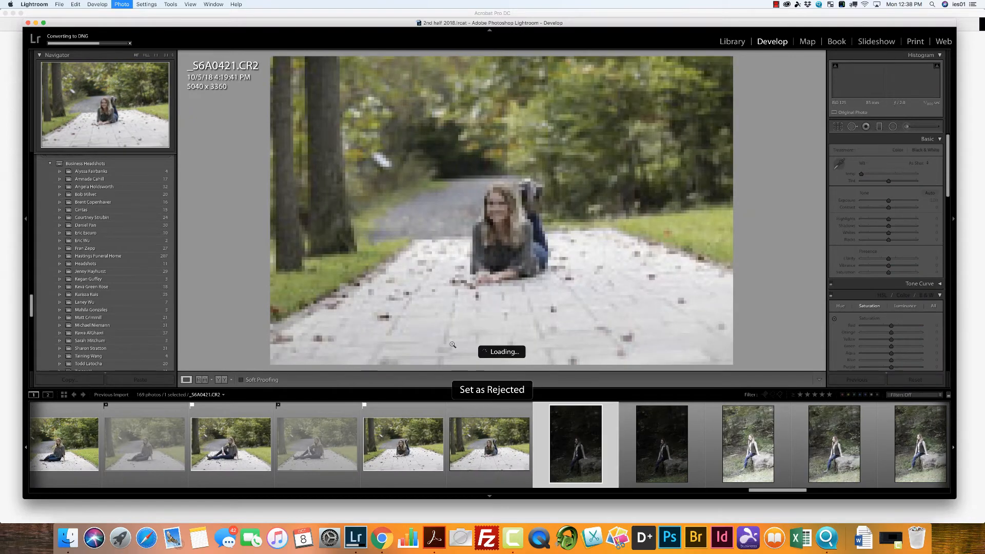
# Step: Flag _S6A0425 and _S6A0427 from the boulder poses as picks and reject _S6A0422, _S6A0423, _S6A0424, _S6A0426 and _S6A0428
pyautogui.press('x')
pyautogui.press('x')
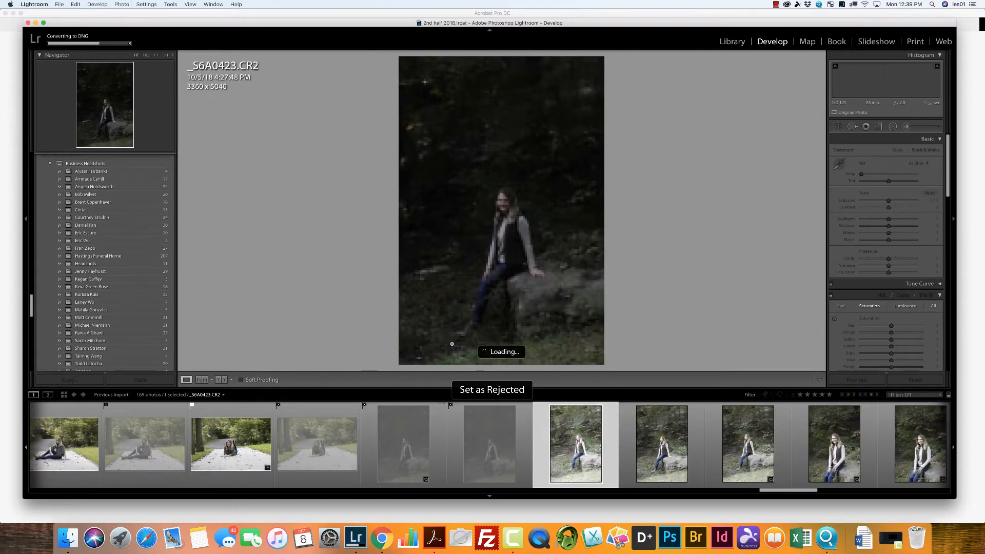
pyautogui.press('x')
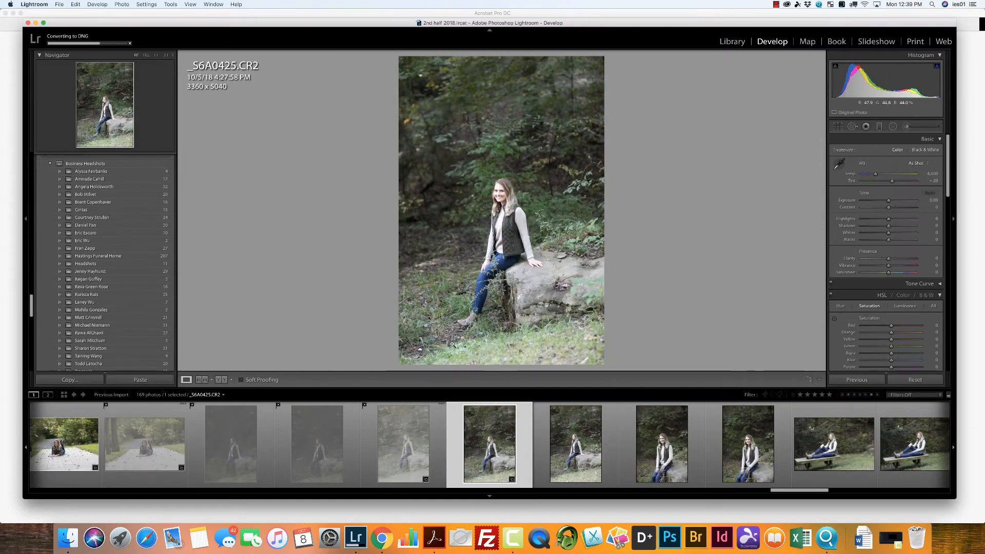
pyautogui.press('p')
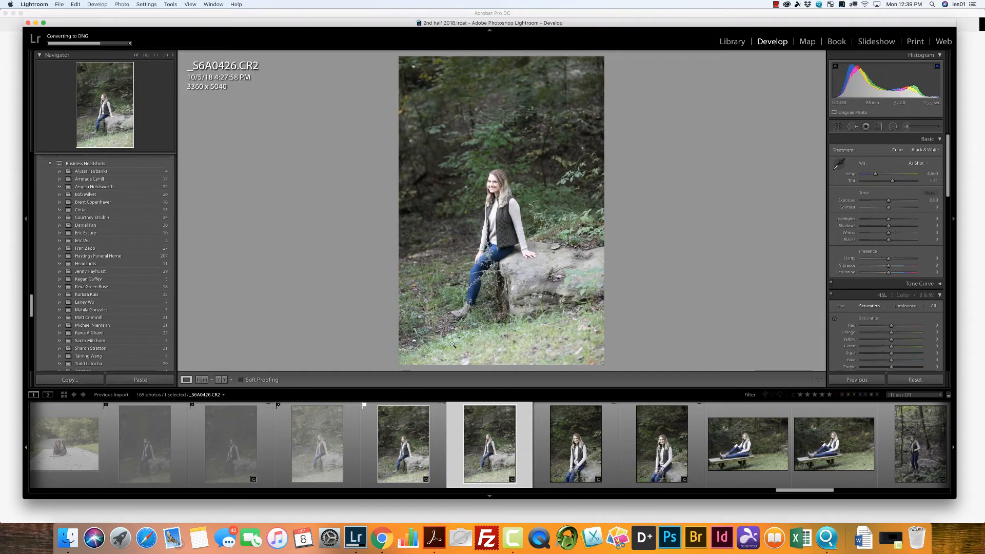
pyautogui.press('x')
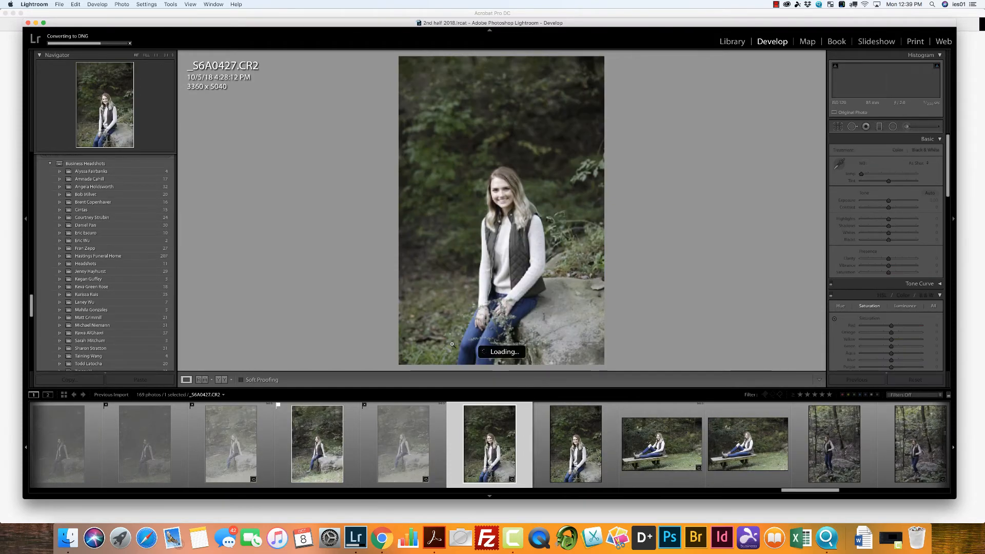
pyautogui.press('p')
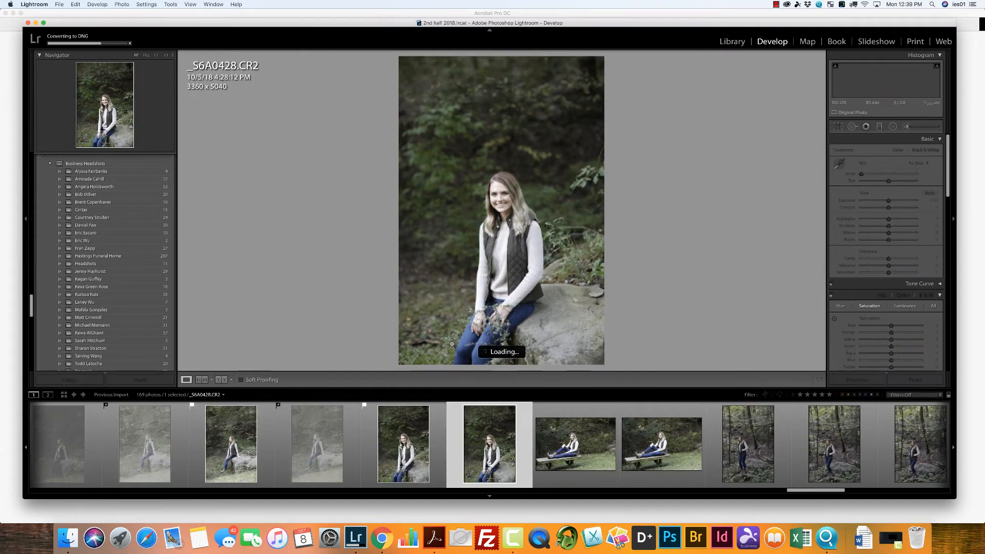
pyautogui.press('x')
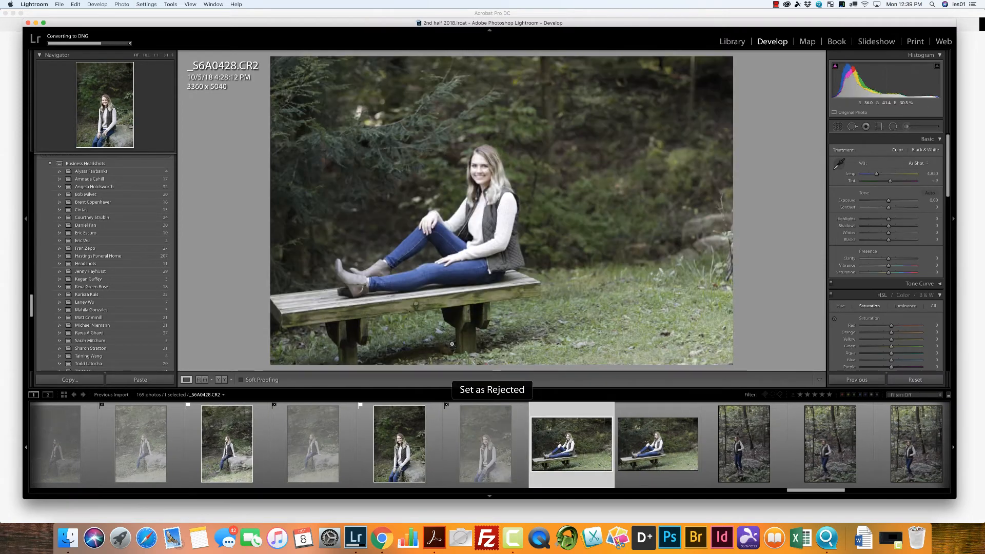
# Step: Flag _S6A0429 on the bench and _S6A0432 and _S6A0434 in the woods as picks; reject _S6A0430, _S6A0431, _S6A0433 and _S6A0435
pyautogui.press('p')
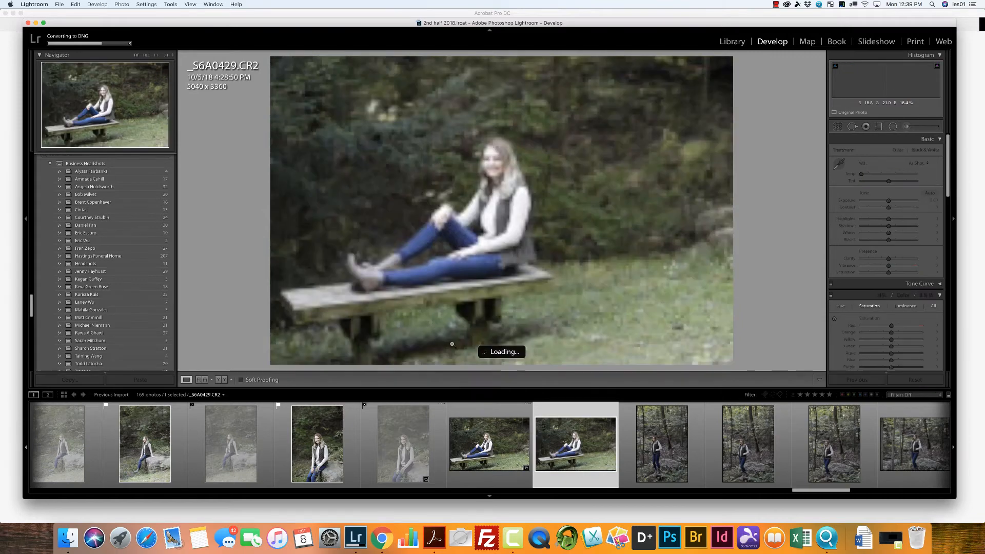
pyautogui.press('x')
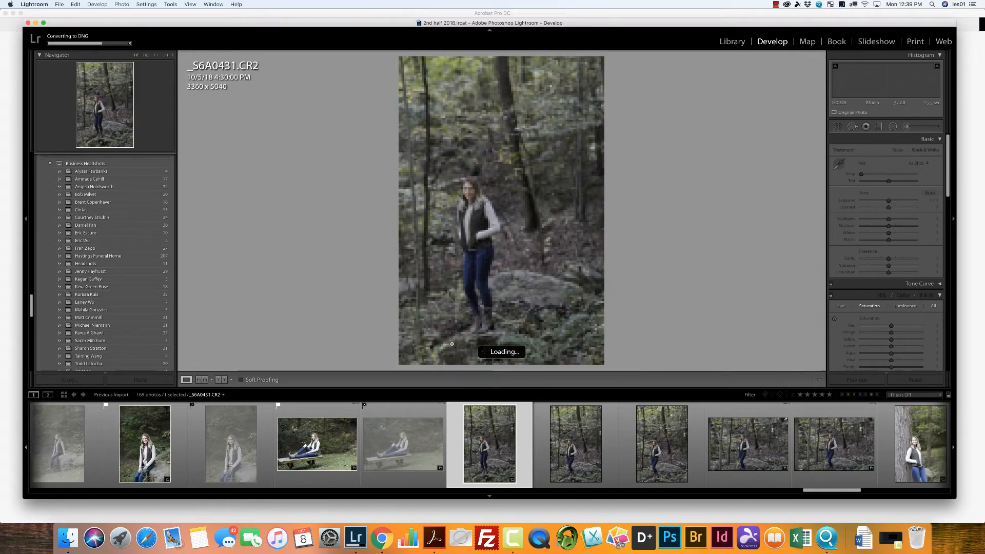
pyautogui.press('x')
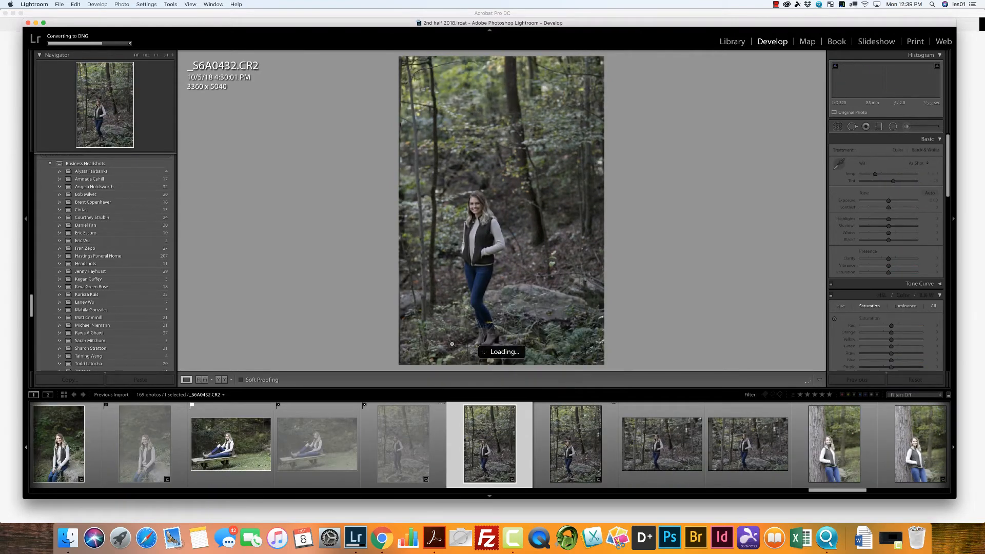
pyautogui.press('p')
pyautogui.press('x')
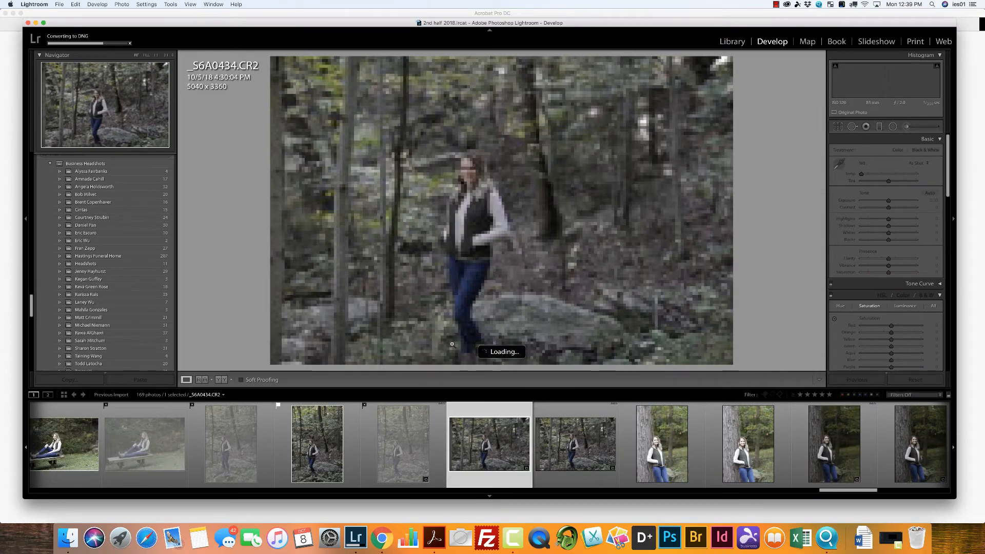
pyautogui.press('p')
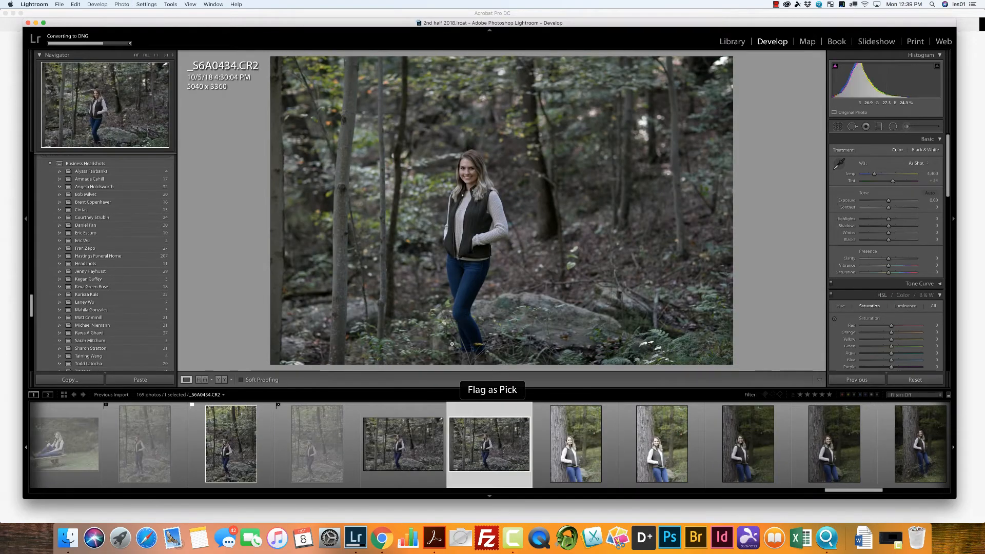
pyautogui.press('x')
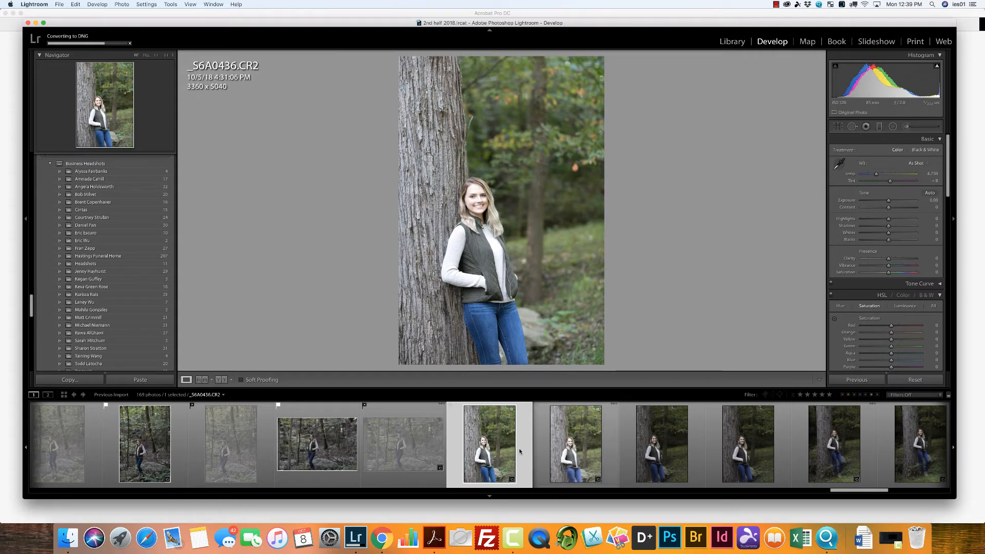
# Step: Flag _S6A0438 from the closer poses leaning on the tree as a pick and reject _S6A0436, _S6A0437 and _S6A0439
pyautogui.press('x')
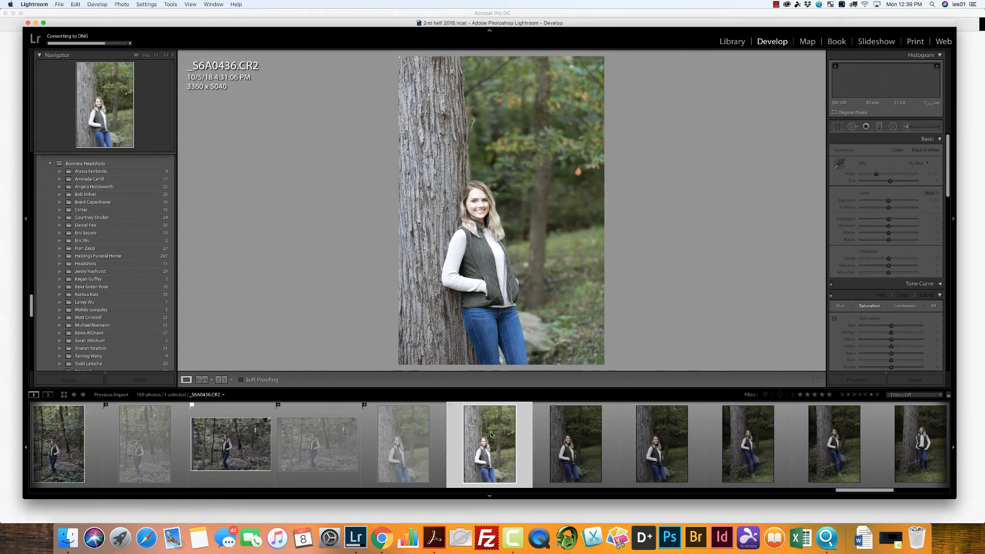
pyautogui.press('x')
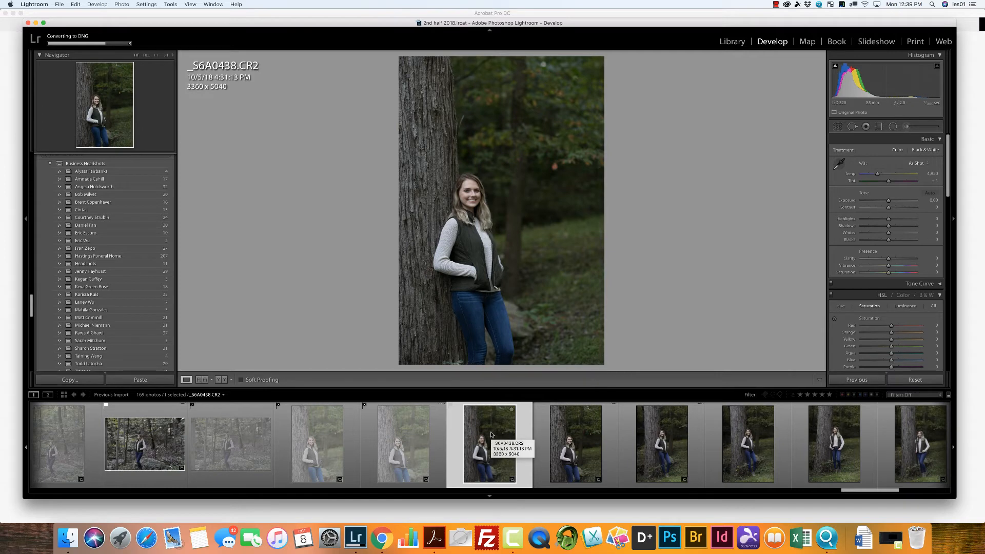
pyautogui.press('p')
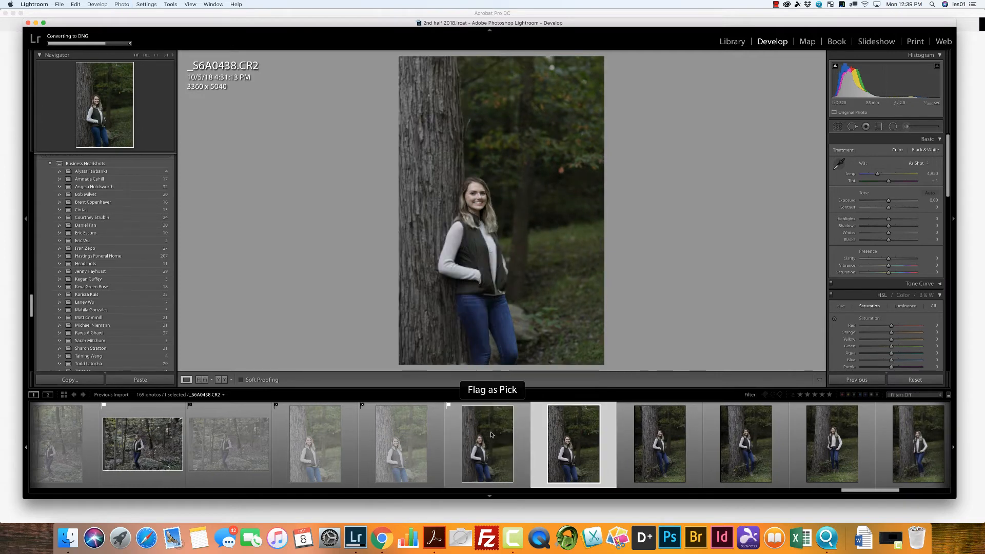
pyautogui.press('x')
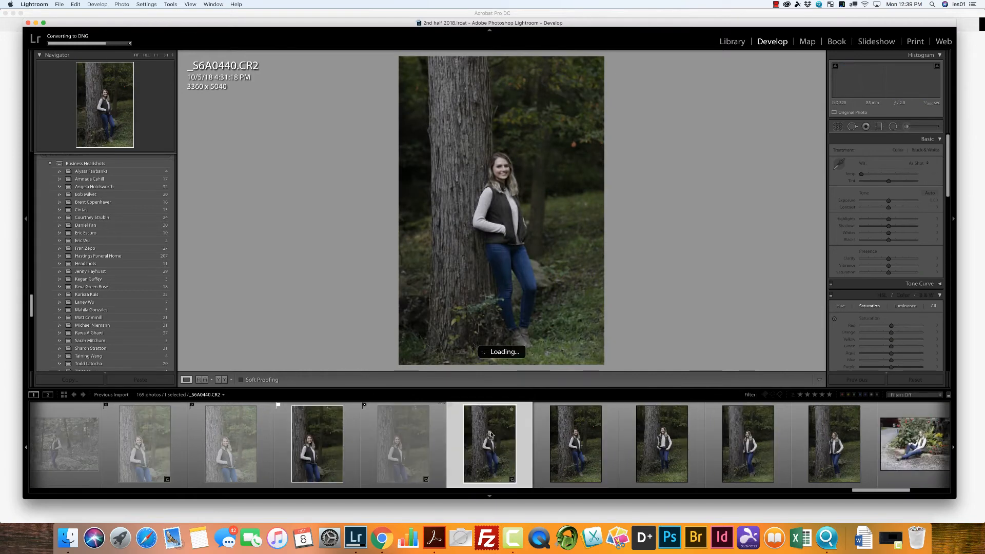
# Step: Flag _S6A0440, _S6A0442 and _S6A0443 from the full-length tree poses as picks and reject _S6A0441 and _S6A0444
pyautogui.press('p')
pyautogui.press('x')
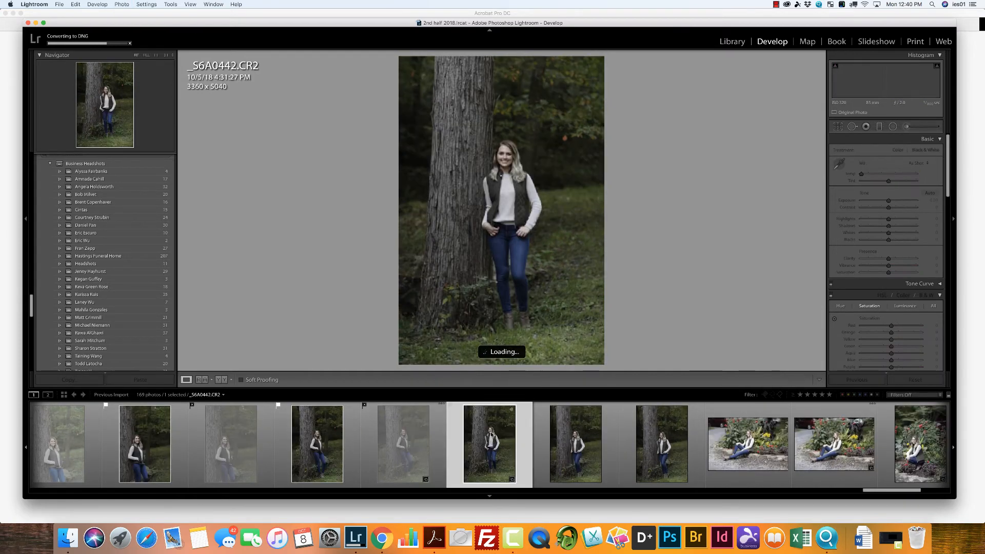
pyautogui.press('p')
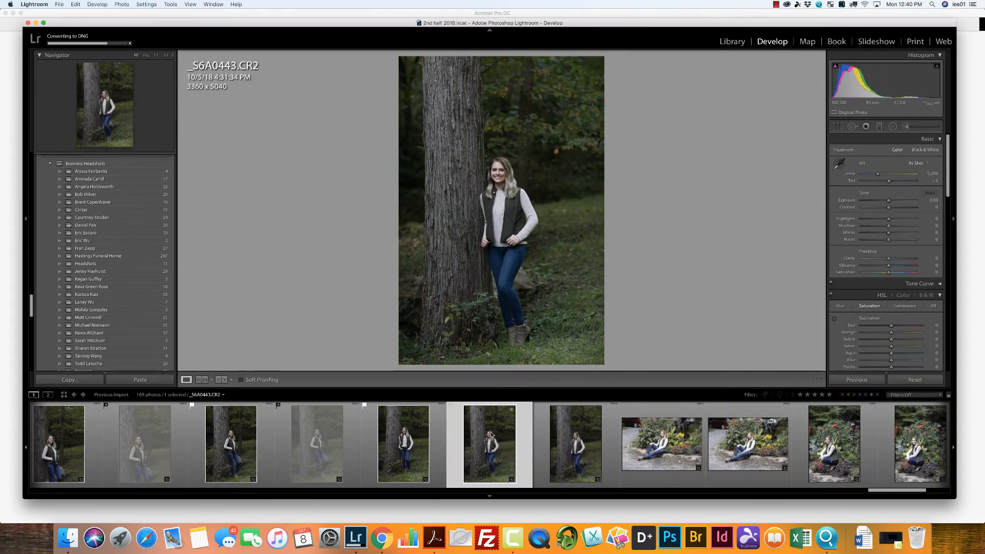
pyautogui.press('p')
pyautogui.press('x')
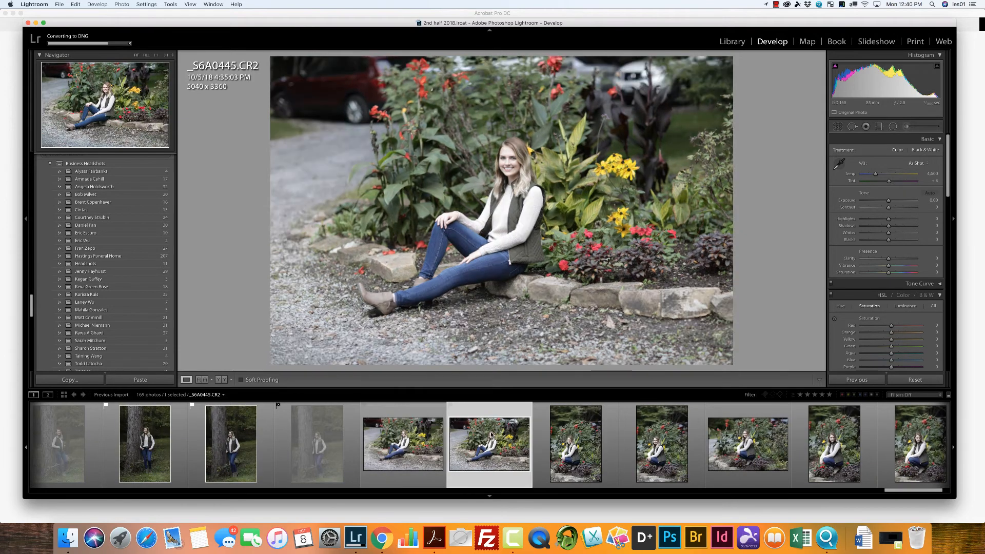
# Step: Flag _S6A0449 and _S6A0450 from the flower bed poses as picks and reject _S6A0446, _S6A0448, _S6A0451 and _S6A0452
pyautogui.press('x')
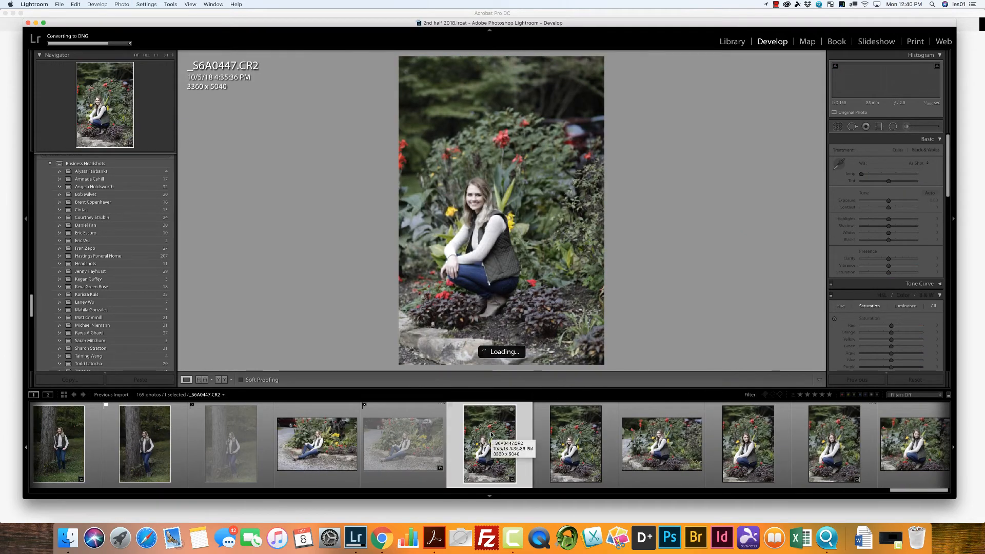
pyautogui.press('Right')
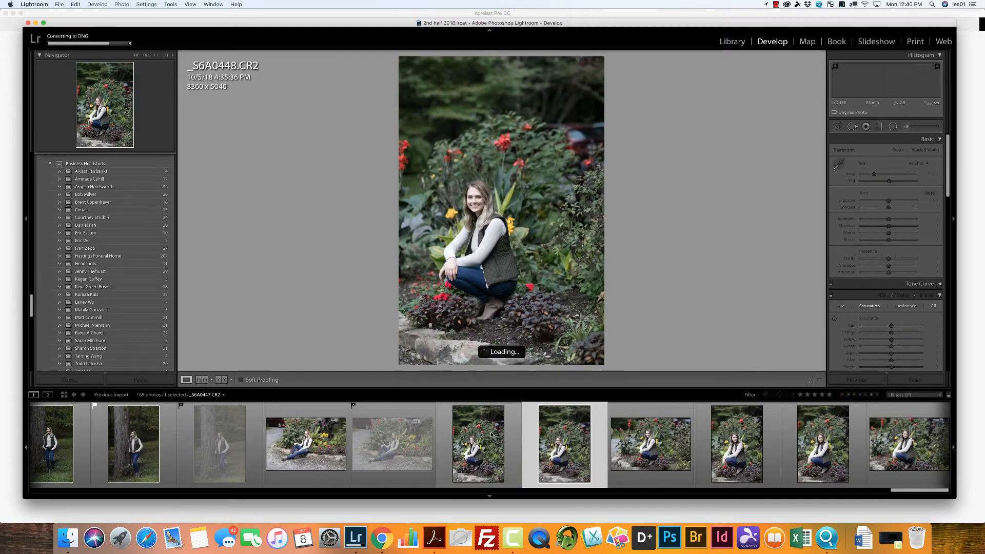
pyautogui.press('x')
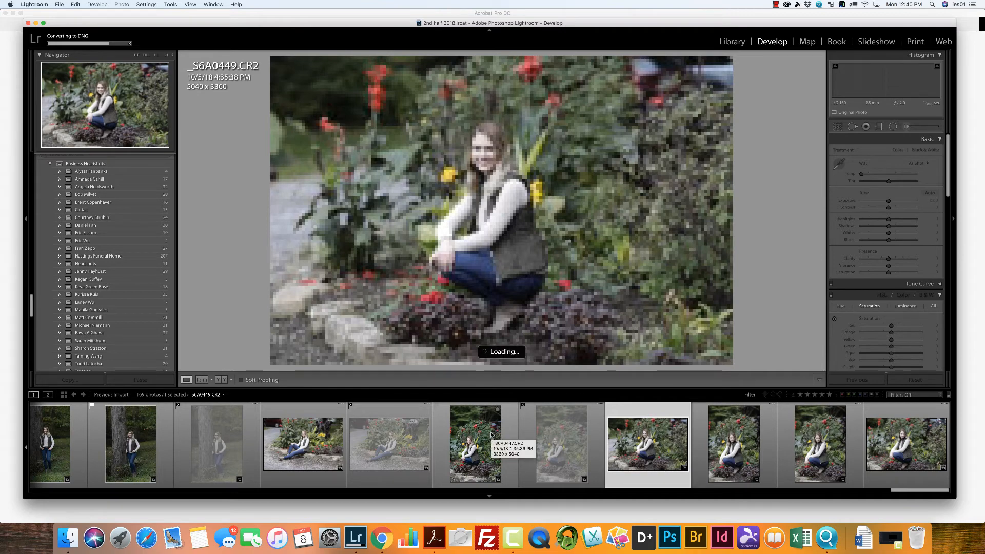
pyautogui.press('p')
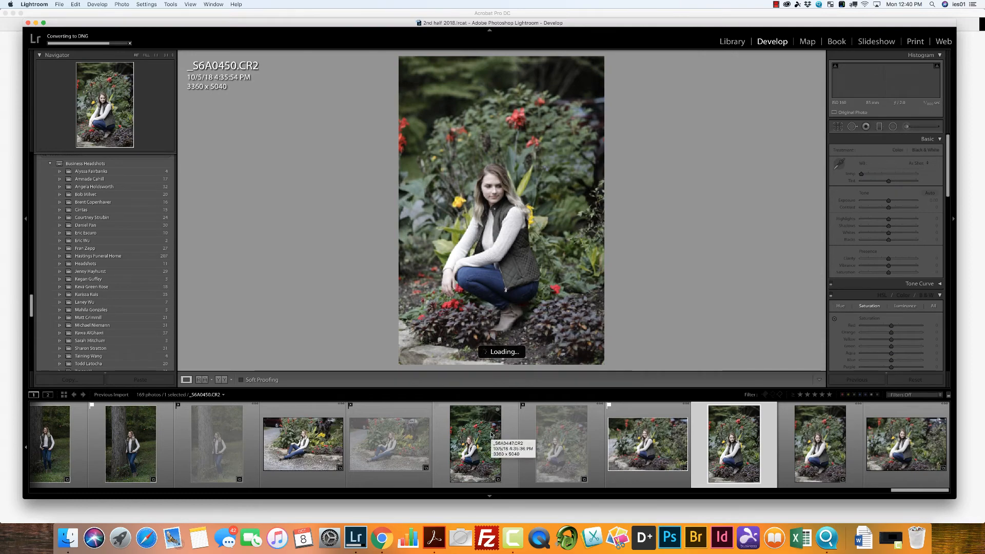
pyautogui.press('p')
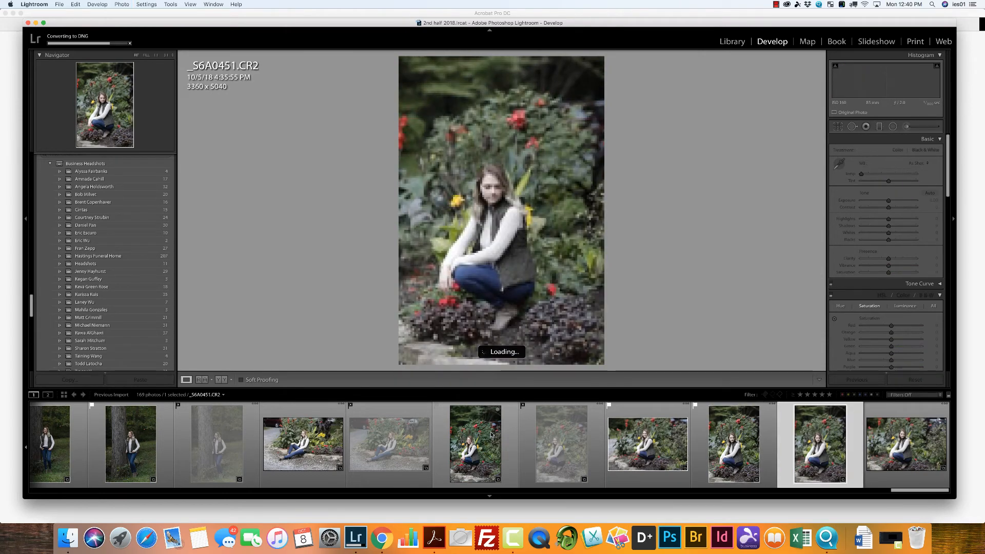
pyautogui.press('x')
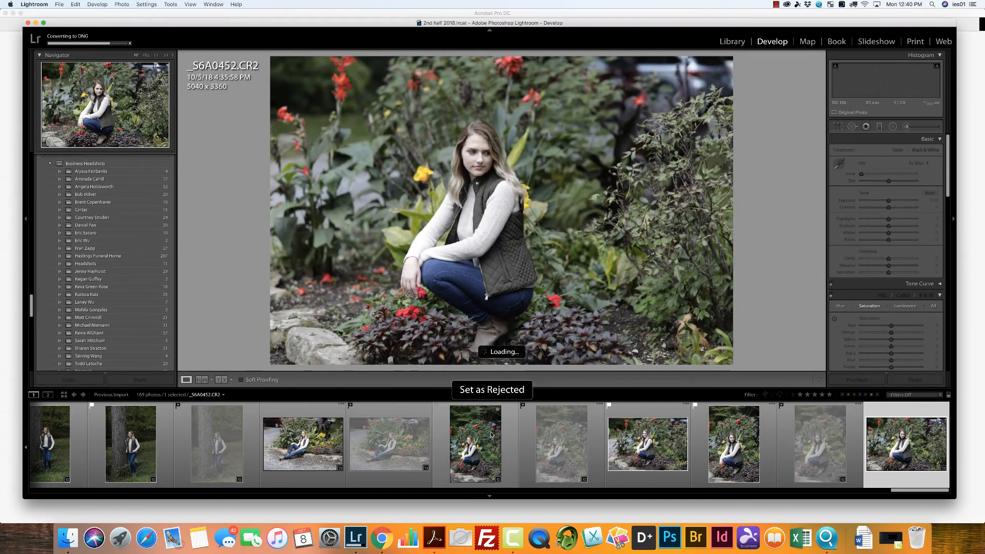
pyautogui.press('x')
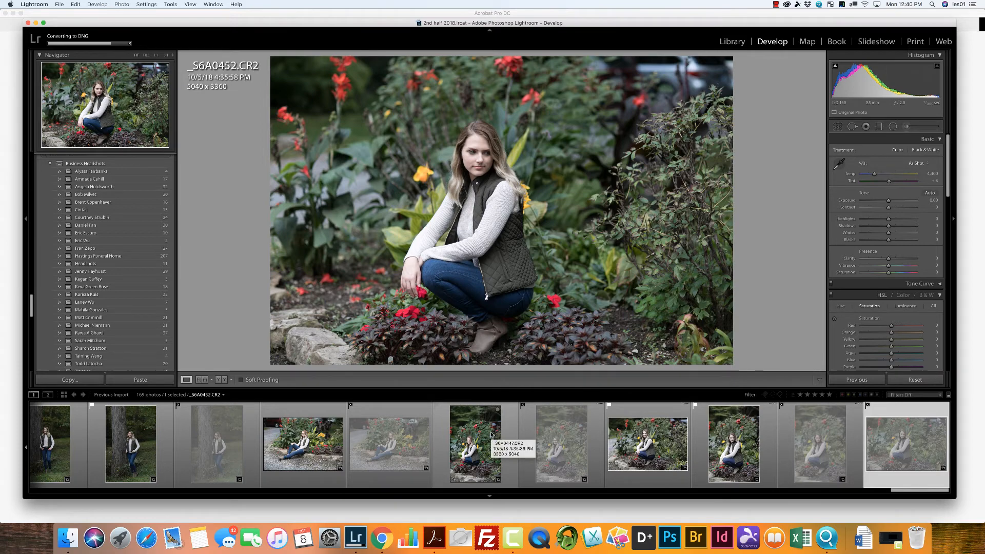
# Step: Filter the filmstrip with the Flagged preset so only the picked photos are shown
pyautogui.click(640, 439)
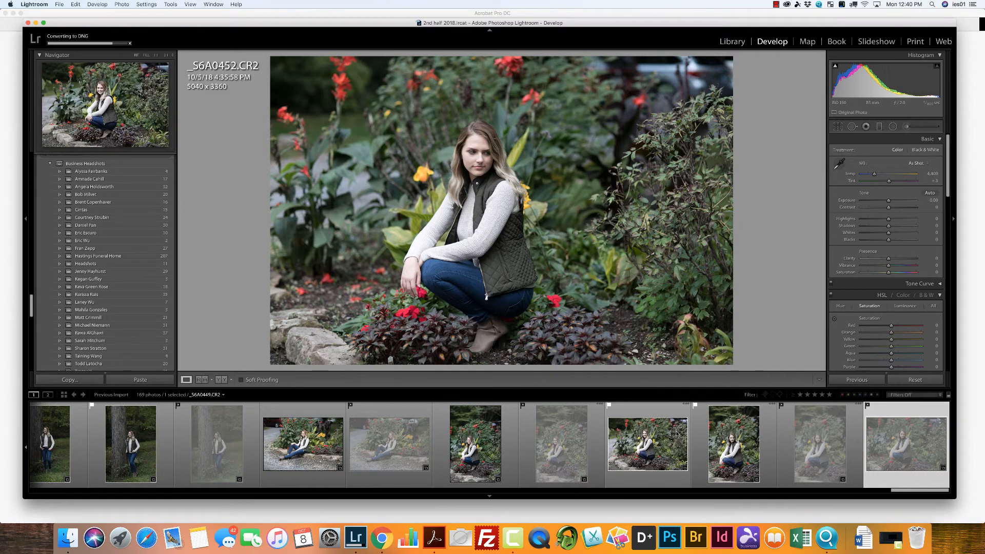
pyautogui.click(584, 433)
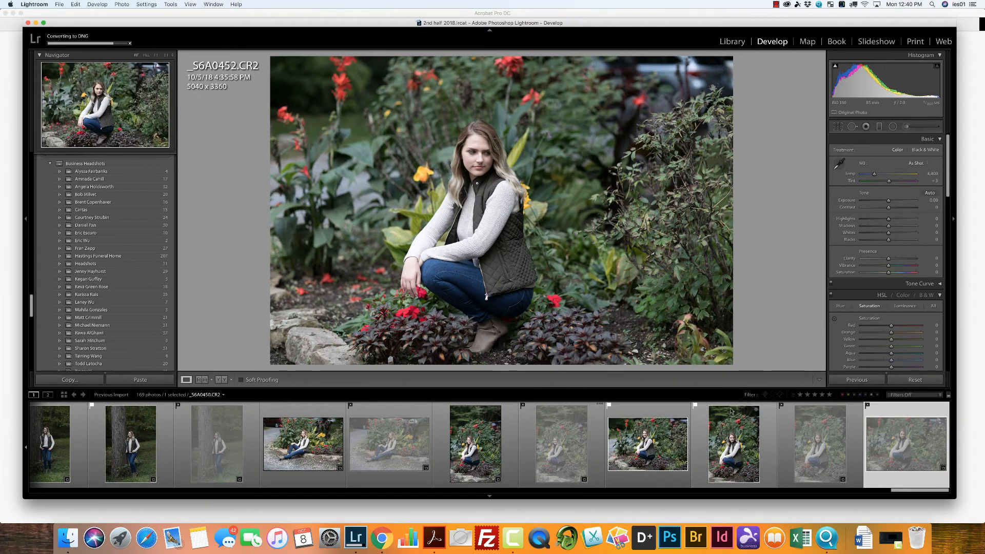
pyautogui.click(940, 396)
pyautogui.click(940, 400)
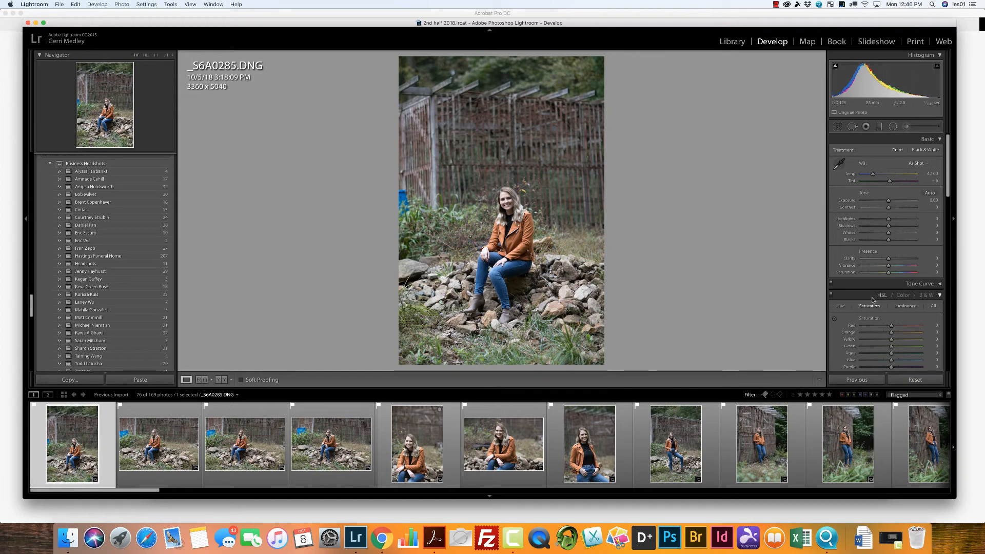
# Step: Try Auto tone and Exposure values of +0.75 and +3.80 on _S6A0285, and reset the photo's adjustments
pyautogui.click(930, 193)
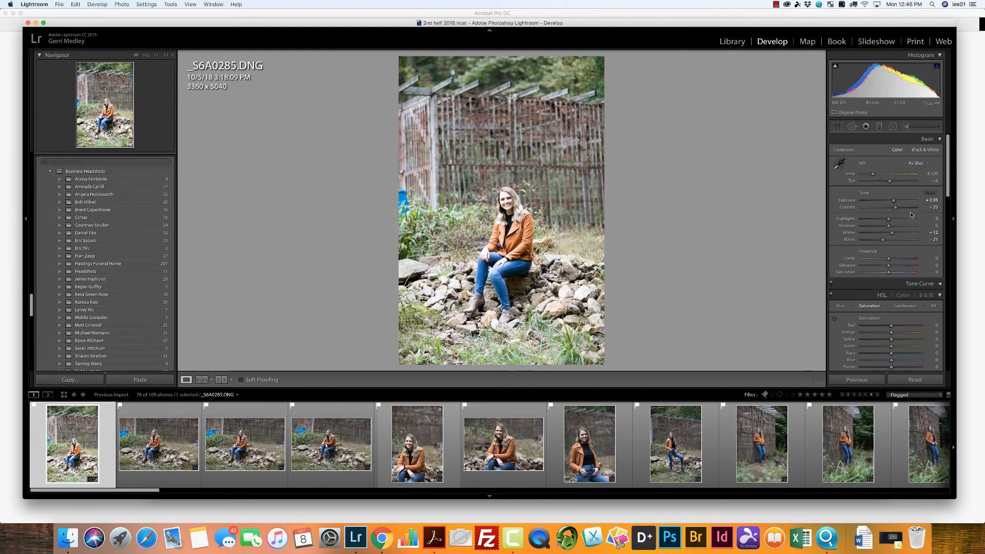
pyautogui.moveTo(893, 201); pyautogui.dragTo(892, 202)
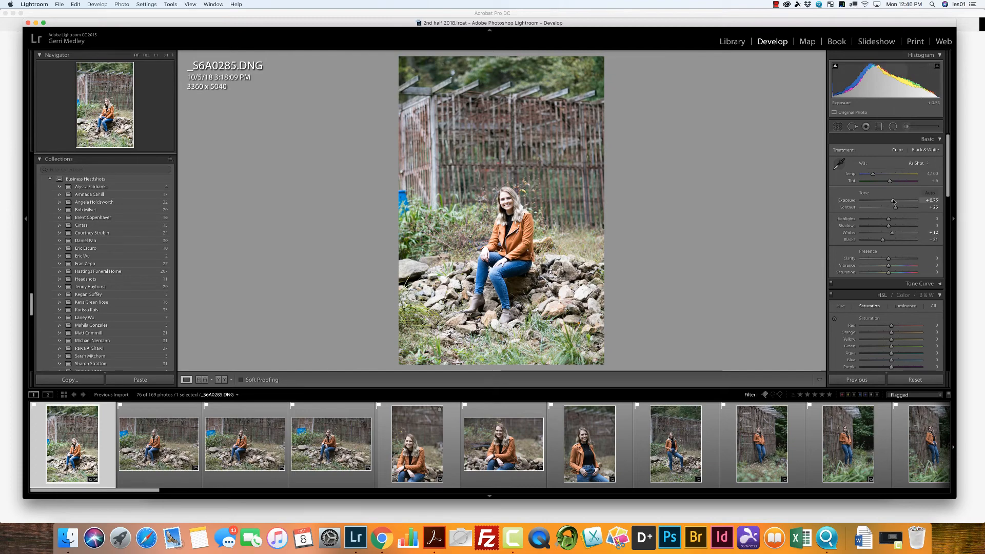
pyautogui.moveTo(896, 202); pyautogui.dragTo(912, 201)
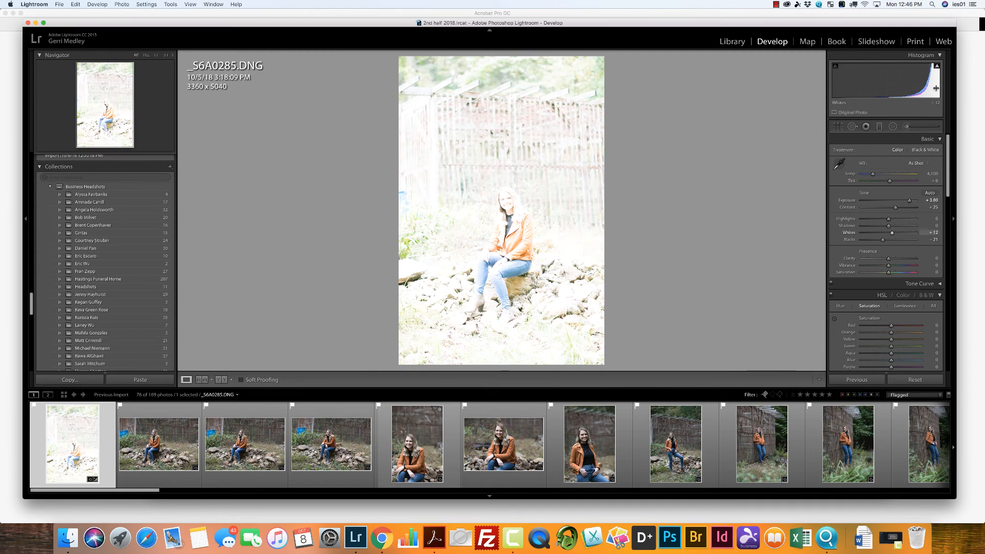
pyautogui.click(915, 380)
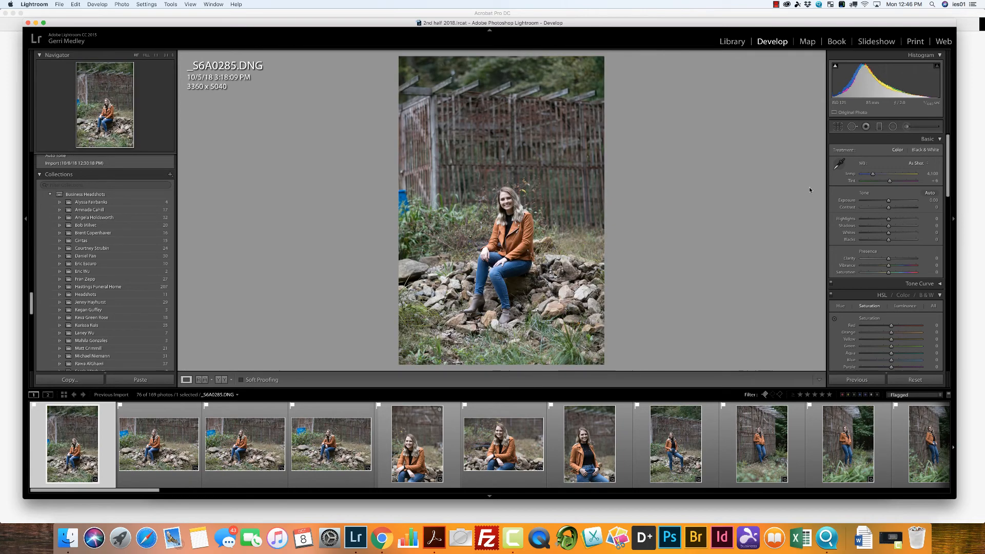
# Step: Apply Auto tone to _S6A0285 and set Contrast to +10, Highlights to about -58 and Shadows to about +49
pyautogui.press('super+u')
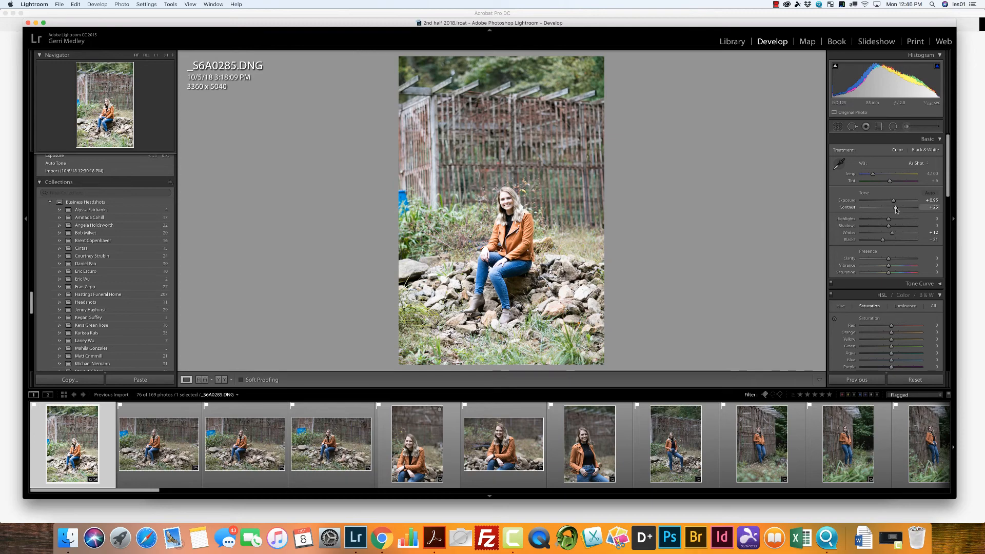
pyautogui.moveTo(895, 209); pyautogui.dragTo(870, 221)
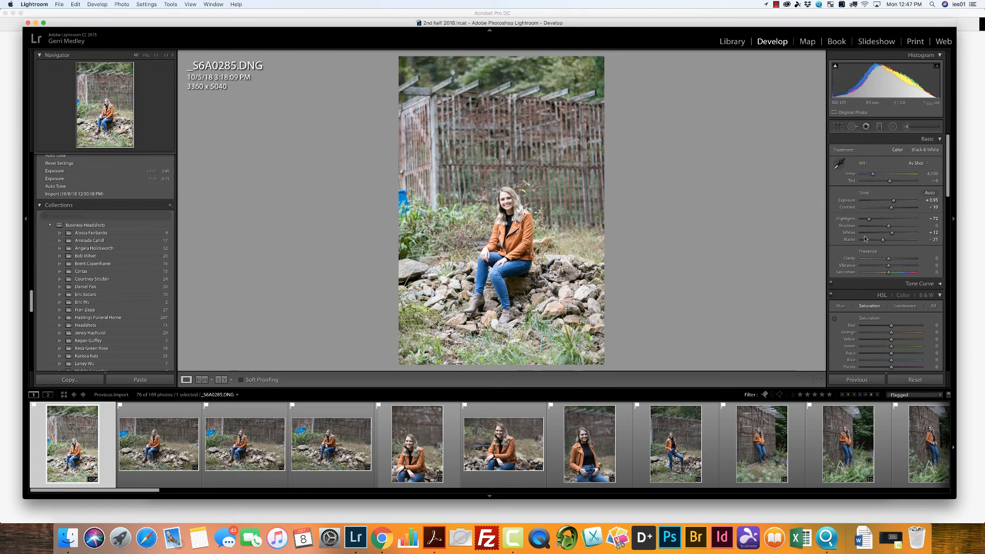
pyautogui.moveTo(888, 226); pyautogui.dragTo(911, 229)
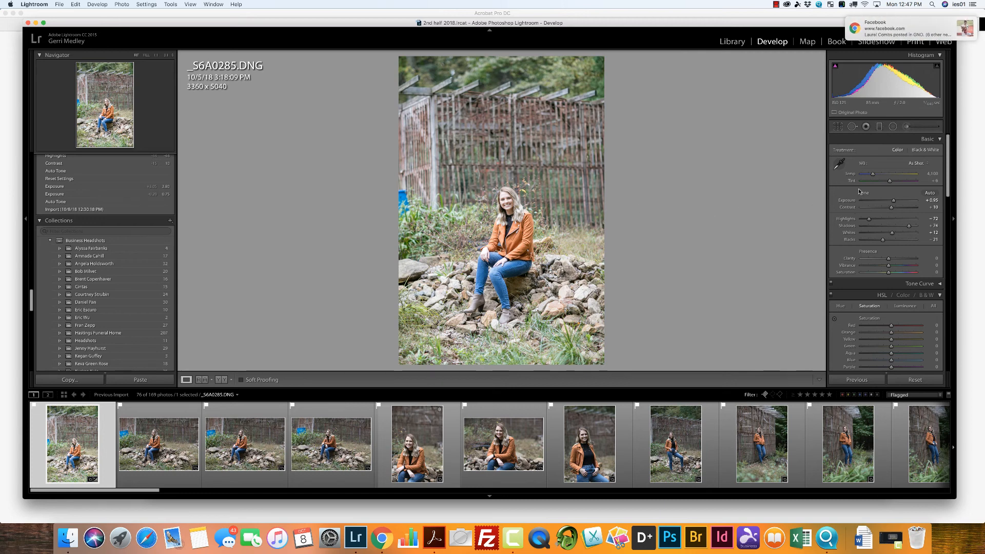
pyautogui.click(971, 24)
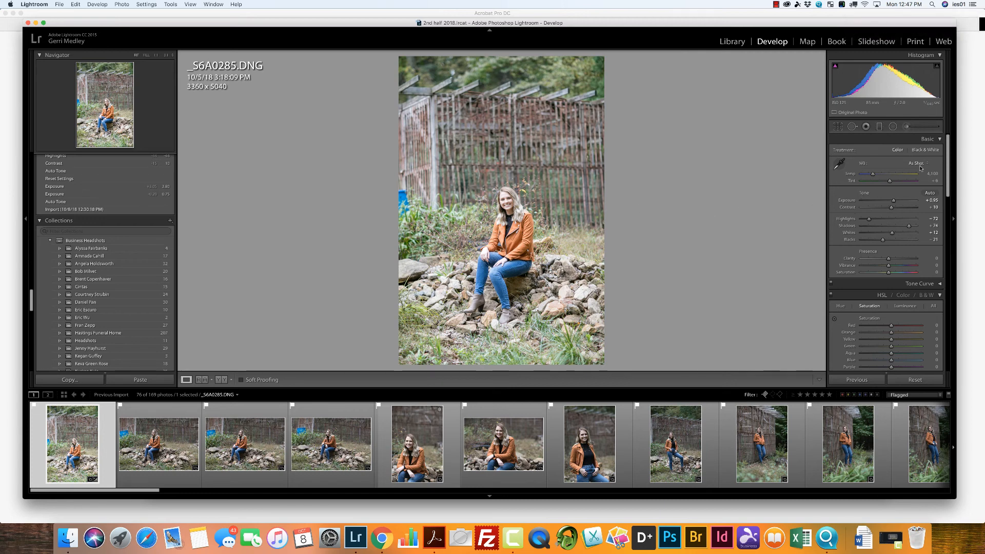
pyautogui.moveTo(908, 226); pyautogui.dragTo(872, 220)
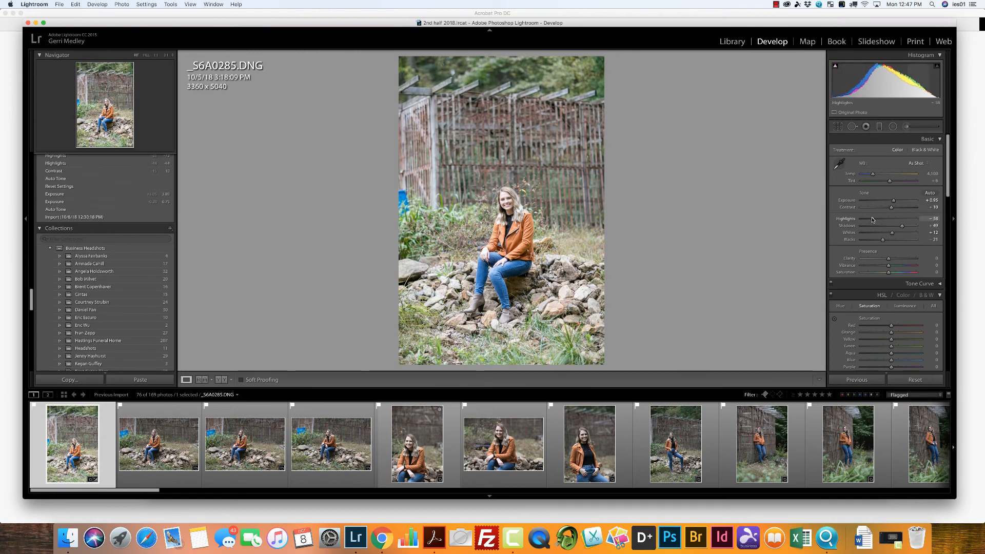
# Step: Set Clarity and Vibrance to +10 and raise the green saturation to about +64
pyautogui.click(930, 257)
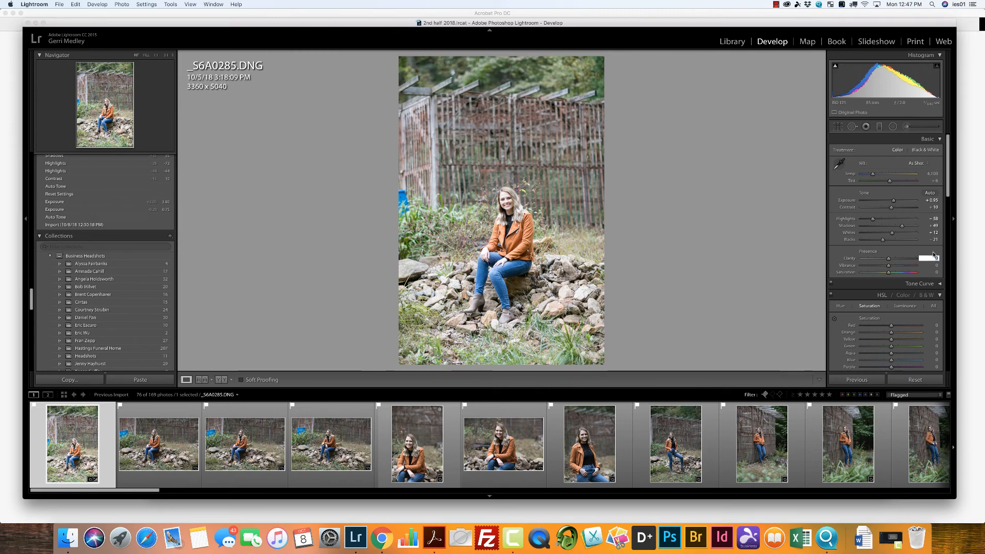
pyautogui.write('10')
pyautogui.press('Return')
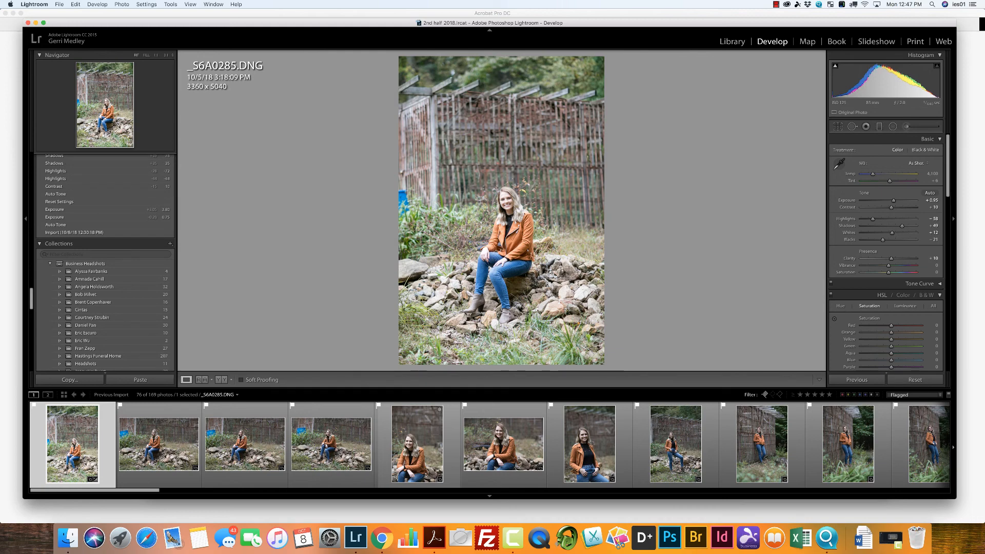
pyautogui.click(930, 266)
pyautogui.click(931, 265)
pyautogui.write('10')
pyautogui.press('Return')
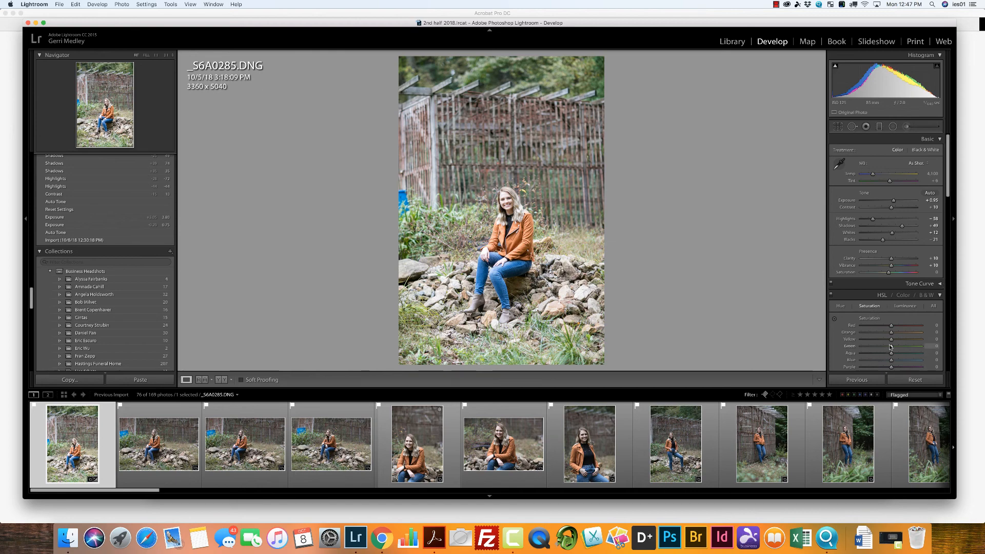
pyautogui.moveTo(892, 347); pyautogui.dragTo(912, 348)
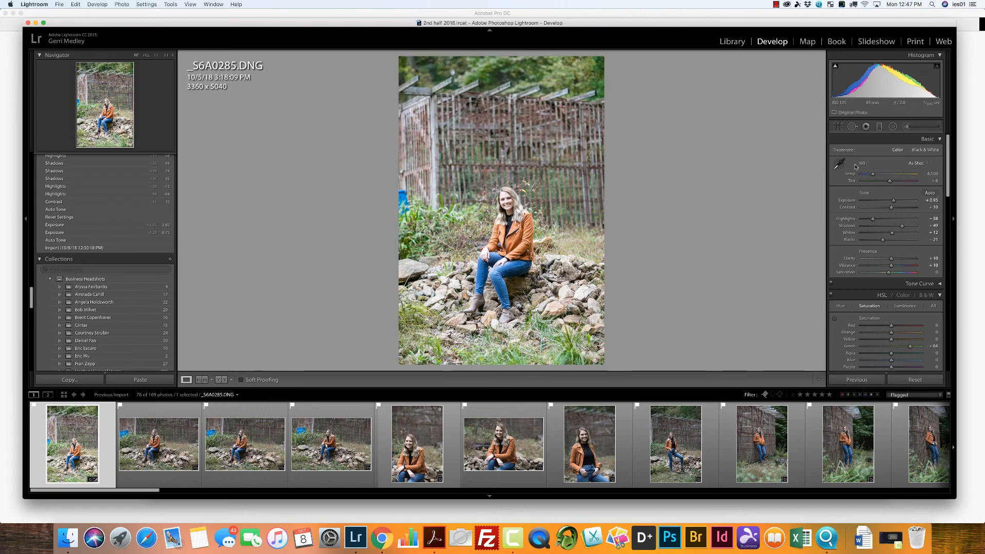
# Step: Crop _S6A0285 tightly around the seated girl at the original aspect ratio, to about 1857 x 2785 pixels
pyautogui.click(834, 130)
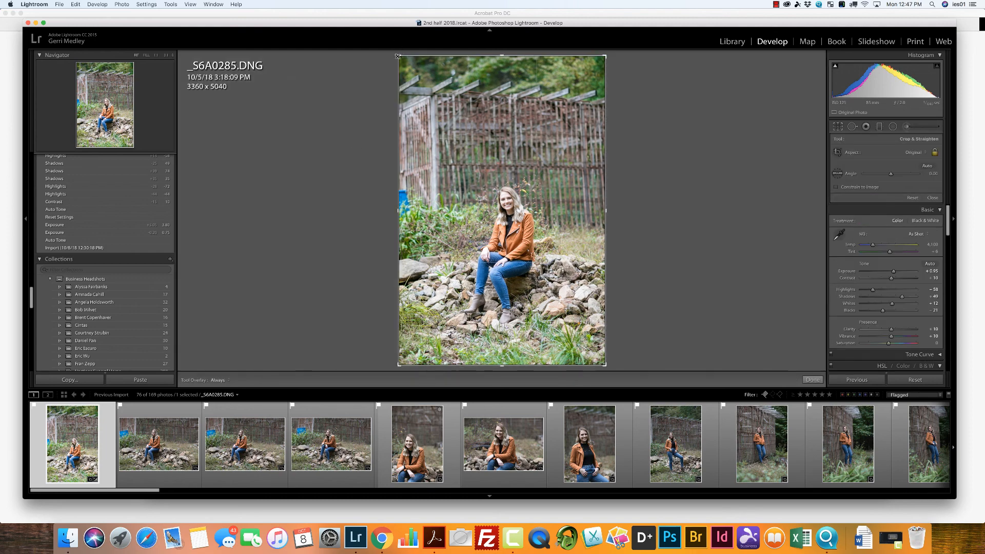
pyautogui.moveTo(398, 56); pyautogui.dragTo(459, 149)
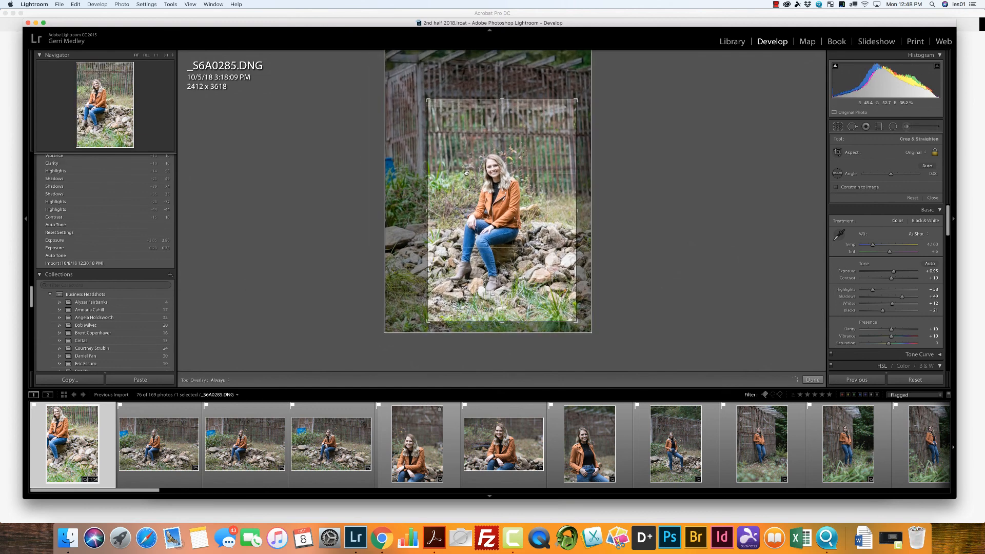
pyautogui.moveTo(427, 99); pyautogui.dragTo(438, 120)
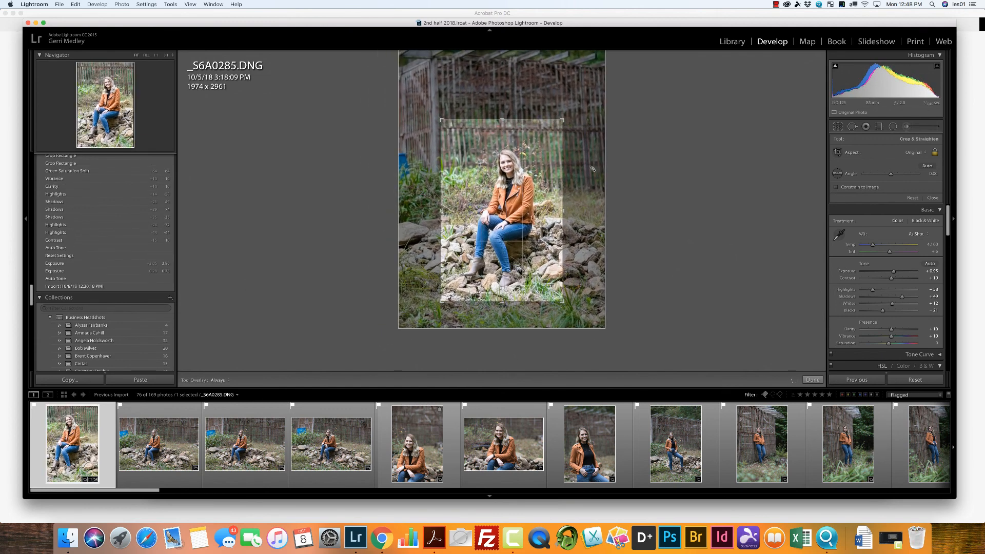
pyautogui.moveTo(440, 120); pyautogui.dragTo(448, 131)
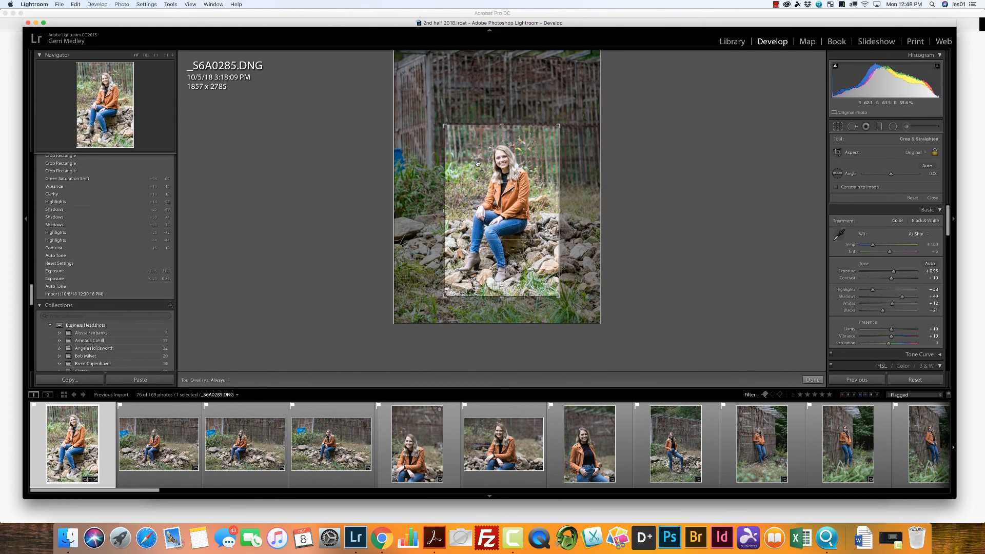
pyautogui.press('Return')
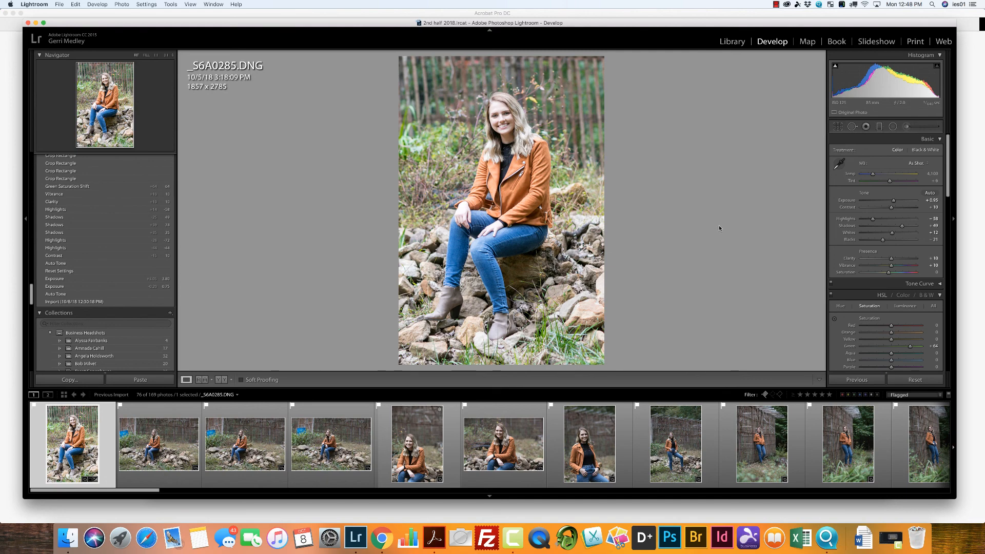
# Step: Change the crop's aspect ratio to 4 x 5 / 8 x 10 and apply it
pyautogui.click(838, 127)
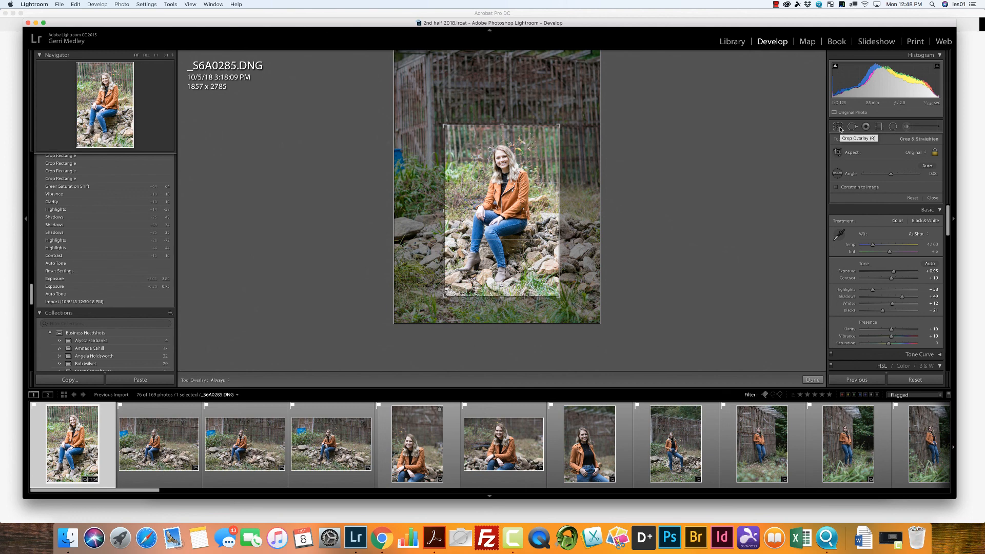
pyautogui.click(916, 152)
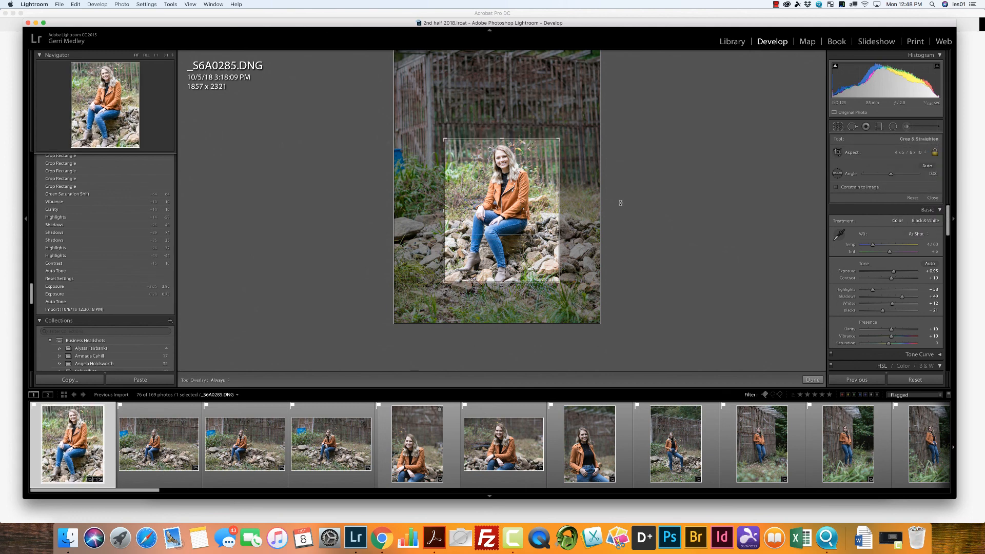
pyautogui.press('Return')
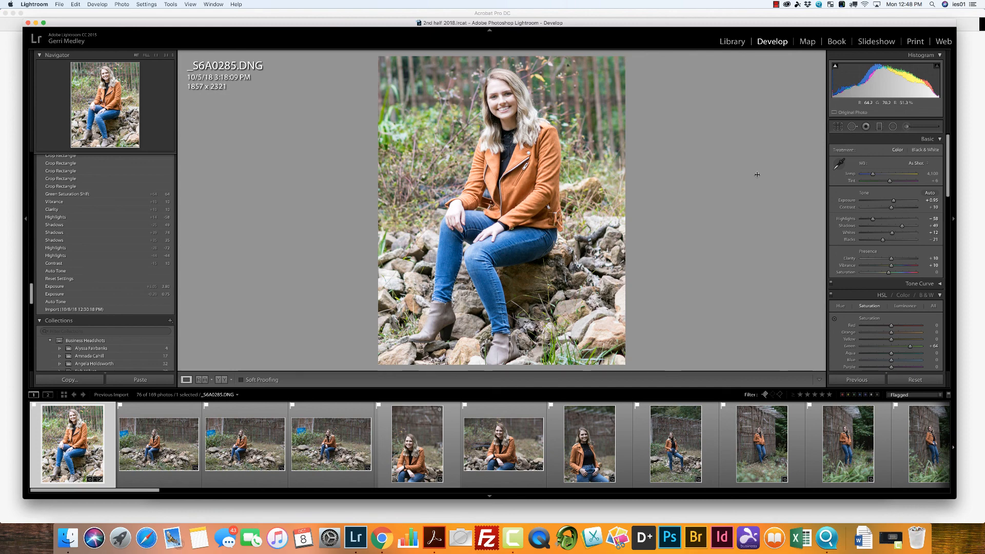
# Step: Reopen the crop of _S6A0285 and restore the full frame with the As Shot aspect ratio
pyautogui.click(837, 126)
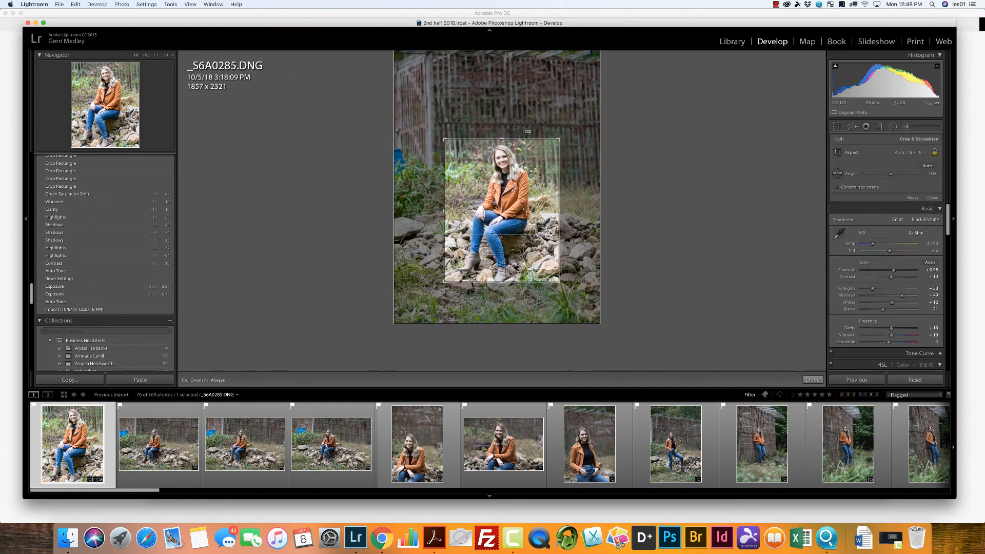
pyautogui.click(922, 153)
pyautogui.click(912, 127)
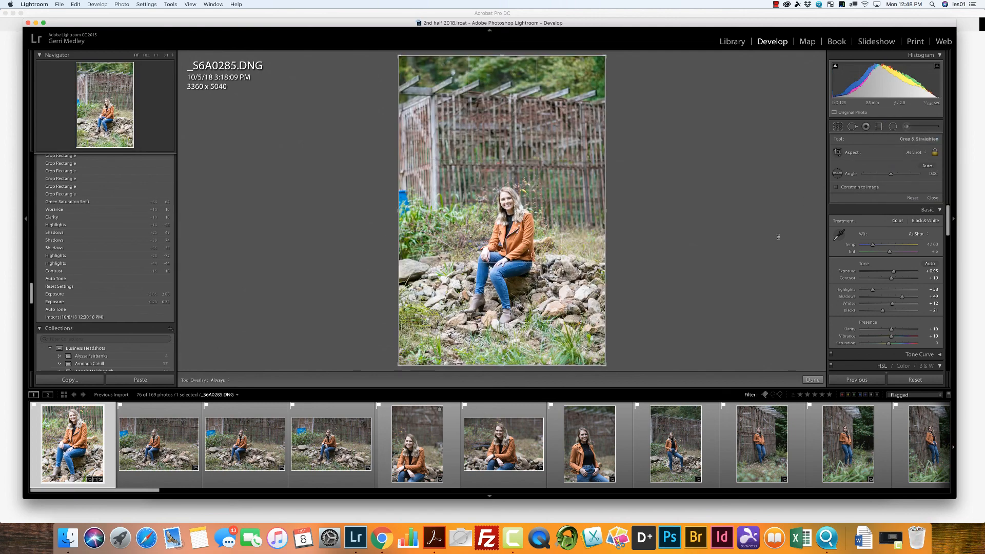